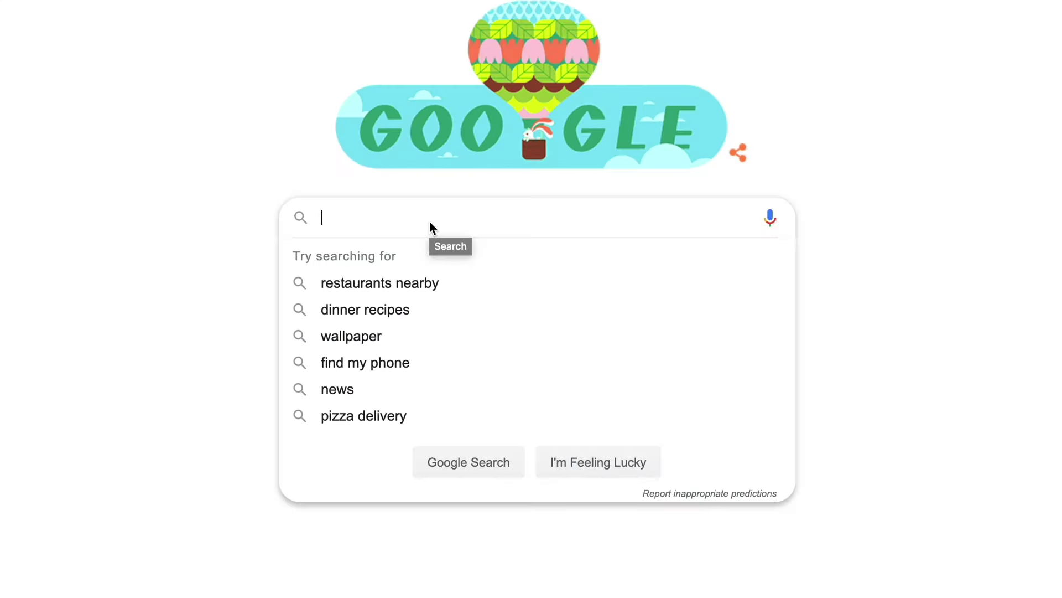
- Google 'text write on after effects template' and open the Envato Tuts+ handwriting templates article
{"action": "type", "text": "text write on after effect"}
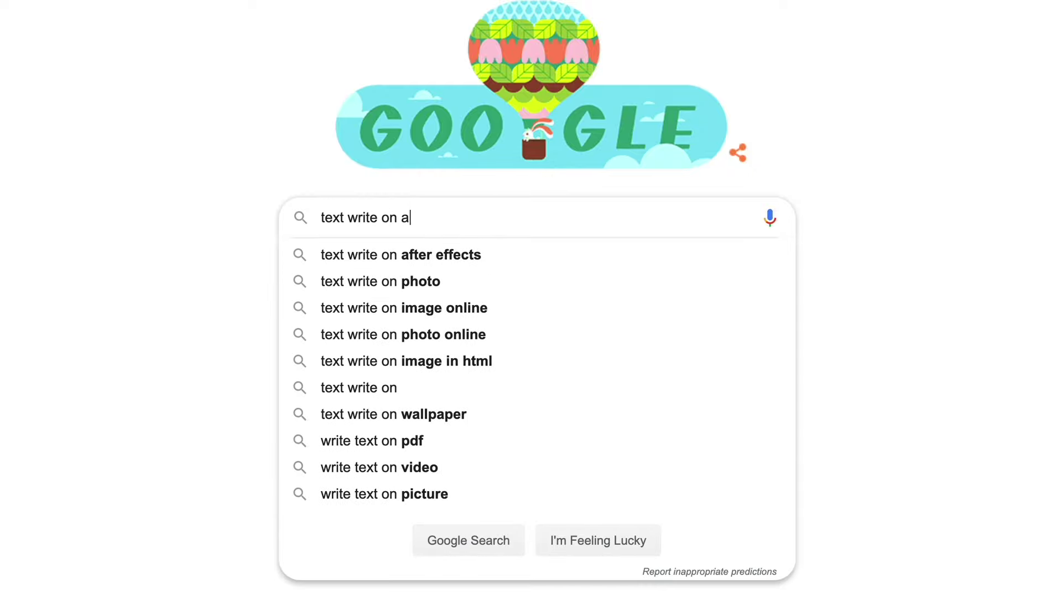
{"action": "type", "text": "s template"}
{"action": "key", "text": "Return"}
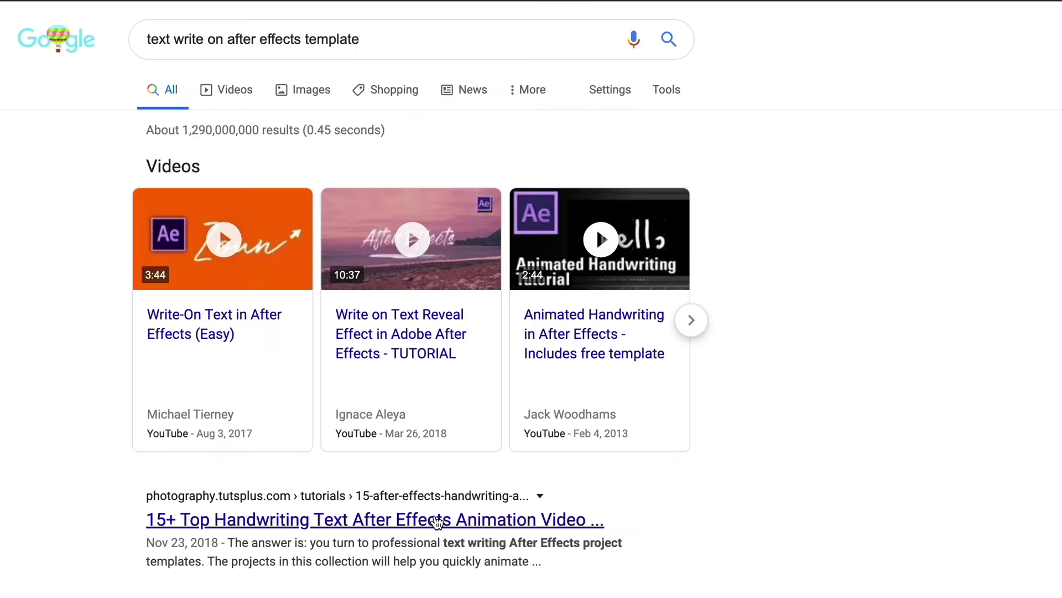
{"action": "left_click", "coordinate": [437, 522]}
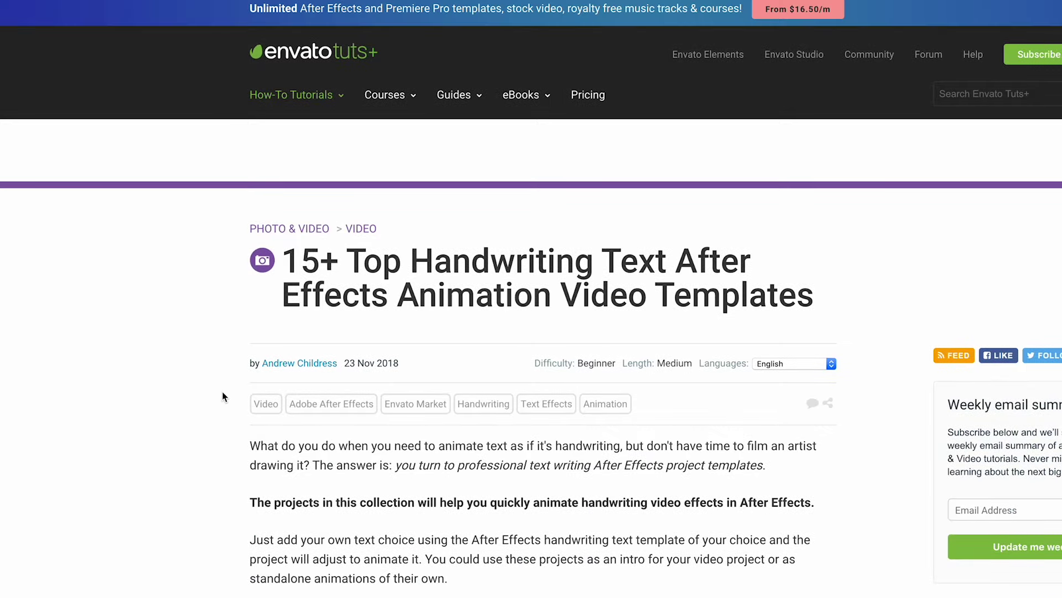
- Play and skip through the Classic Notebook template's preview video
{"action": "scroll", "coordinate": [221, 390], "scroll_direction": "down", "scroll_amount": 12}
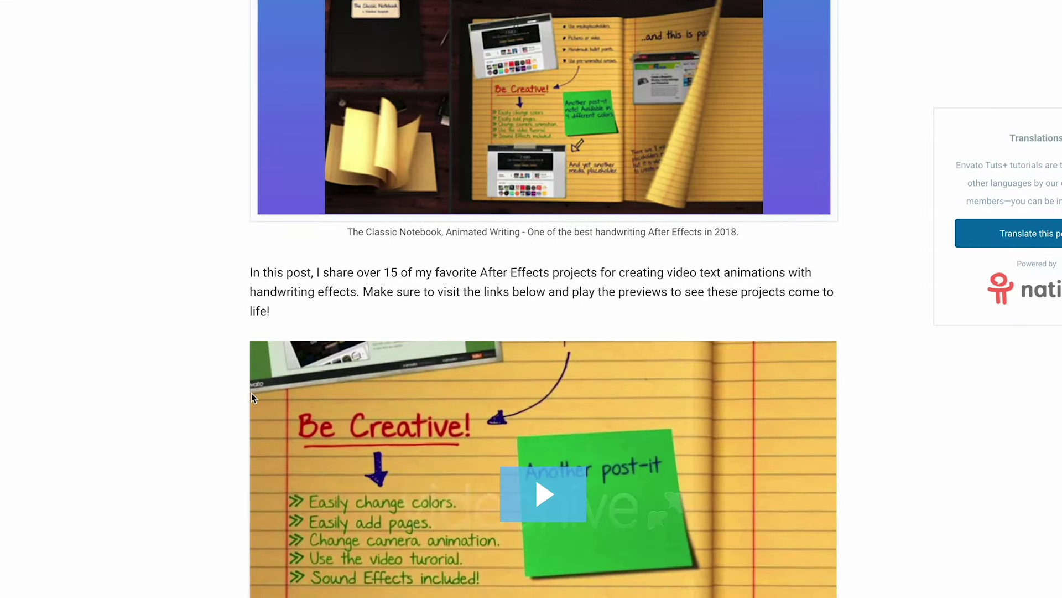
{"action": "left_click", "coordinate": [551, 505]}
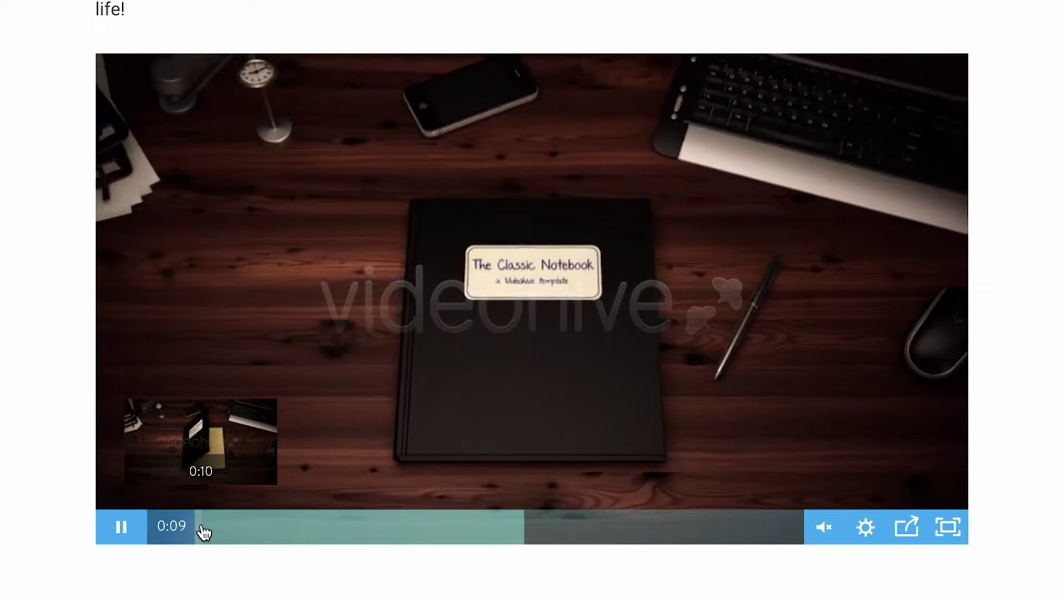
{"action": "left_click", "coordinate": [244, 526]}
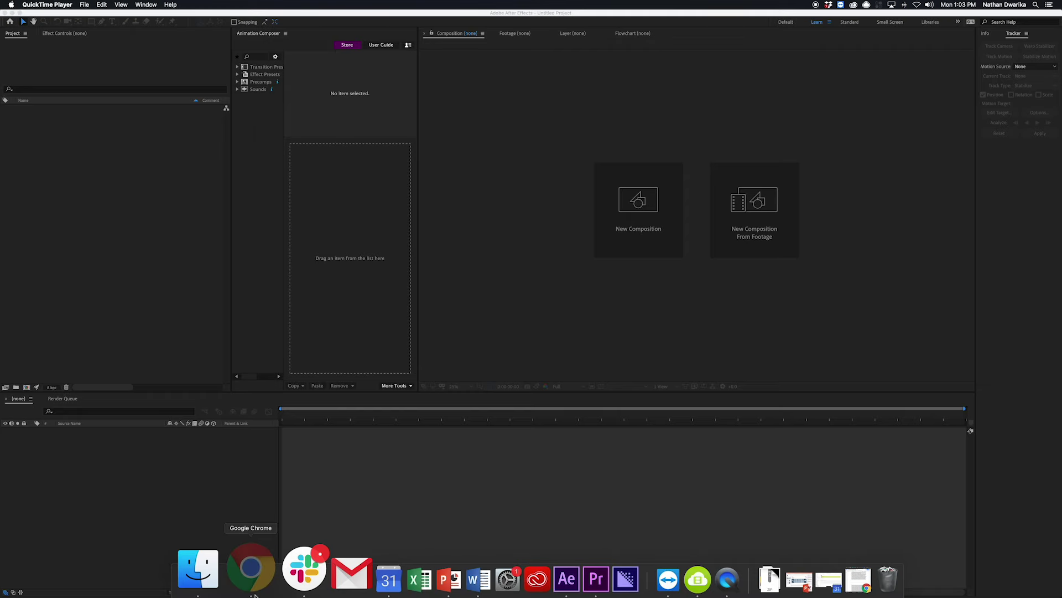
- Bring the Chrome window showing dafont.com to the front
{"action": "left_click", "coordinate": [252, 578]}
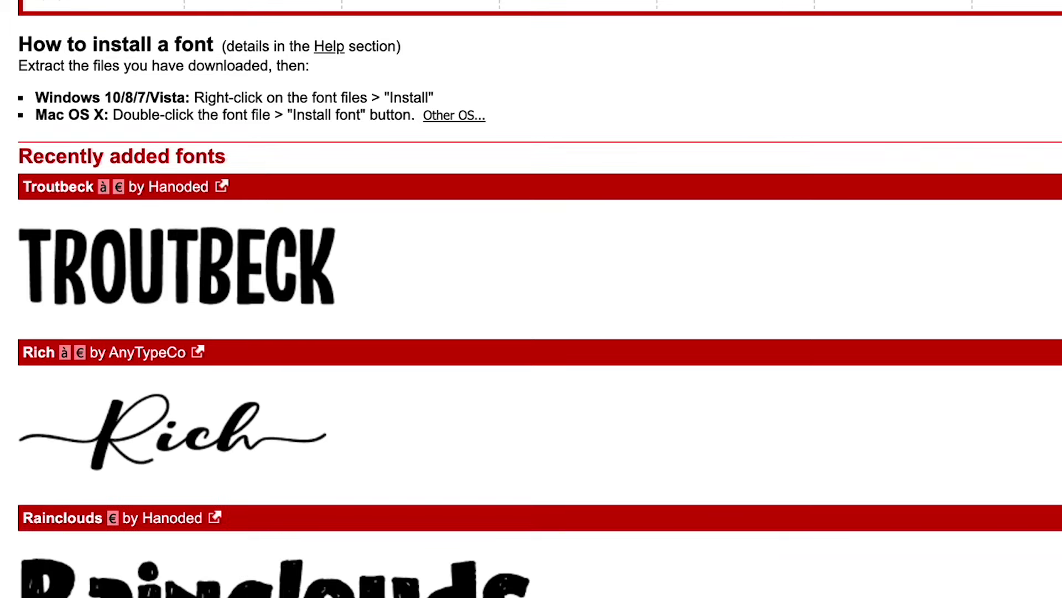
- Browse DaFont's Script > Handwritten fonts down to the RedRock font
{"action": "scroll", "coordinate": [273, 361], "scroll_direction": "down", "scroll_amount": 5}
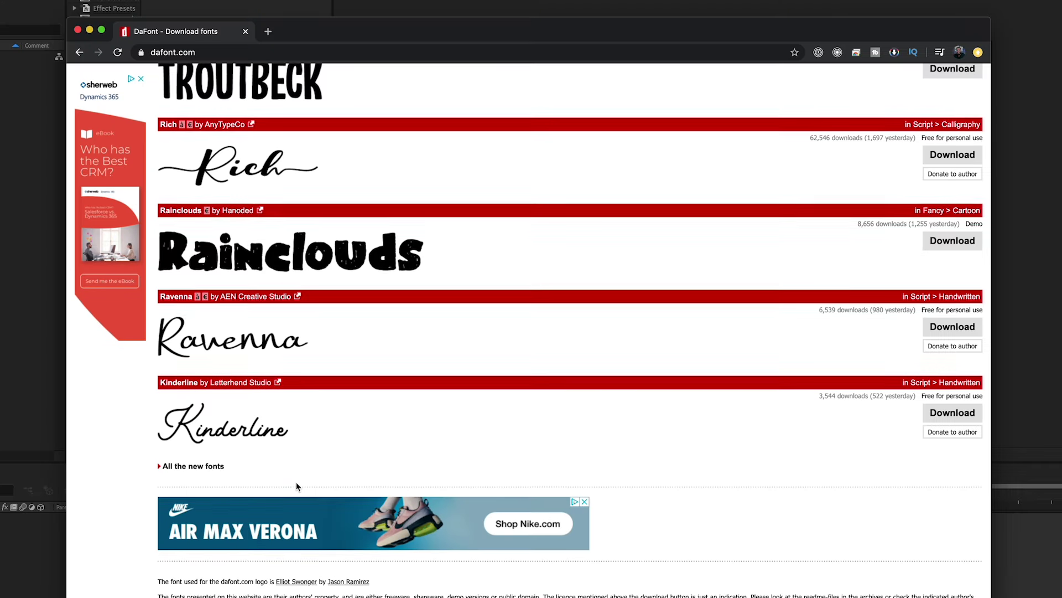
{"action": "scroll", "coordinate": [274, 400], "scroll_direction": "up", "scroll_amount": 10}
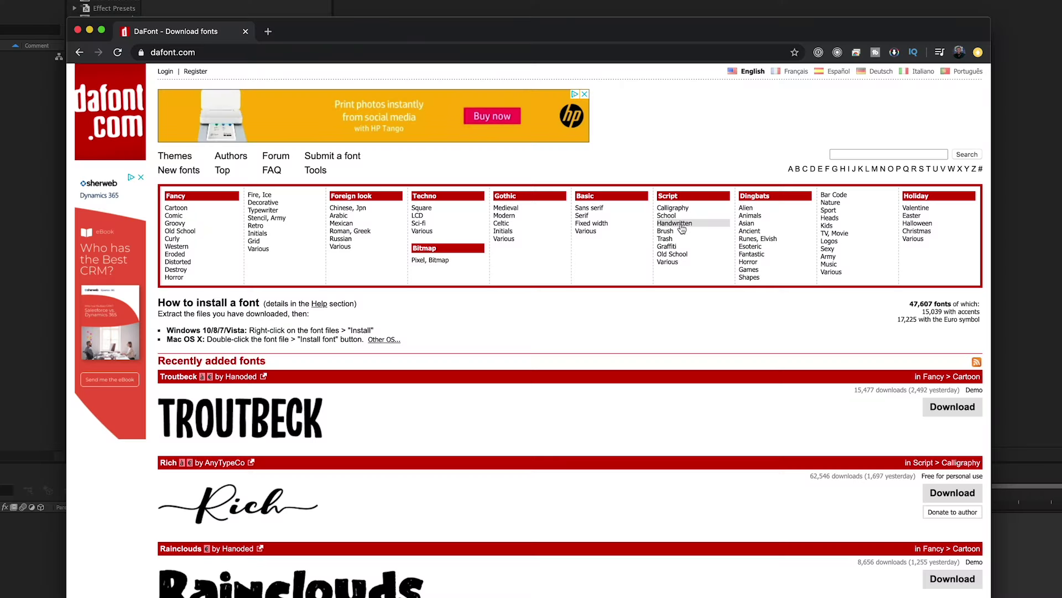
{"action": "scroll", "coordinate": [354, 489], "scroll_direction": "down", "scroll_amount": 15}
{"action": "scroll", "coordinate": [354, 489], "scroll_direction": "down", "scroll_amount": 3}
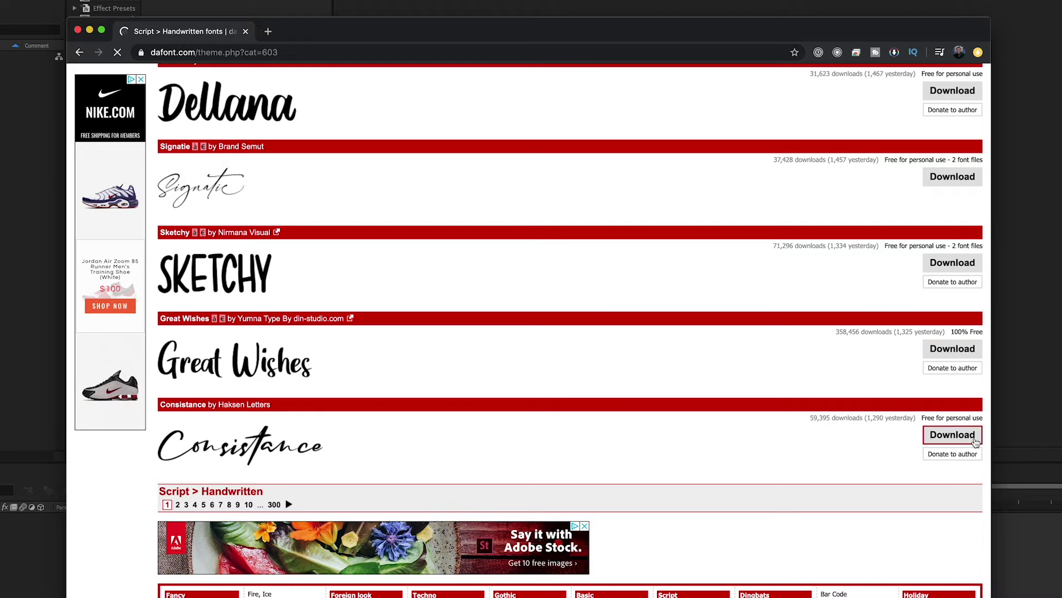
{"action": "scroll", "coordinate": [901, 320], "scroll_direction": "down", "scroll_amount": 4}
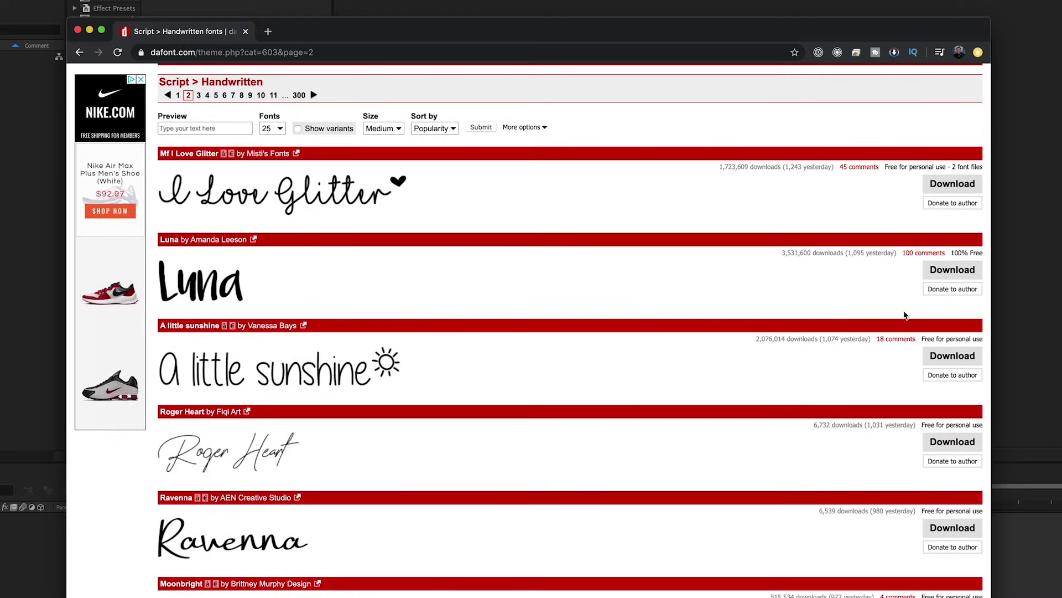
{"action": "scroll", "coordinate": [847, 309], "scroll_direction": "down", "scroll_amount": 10}
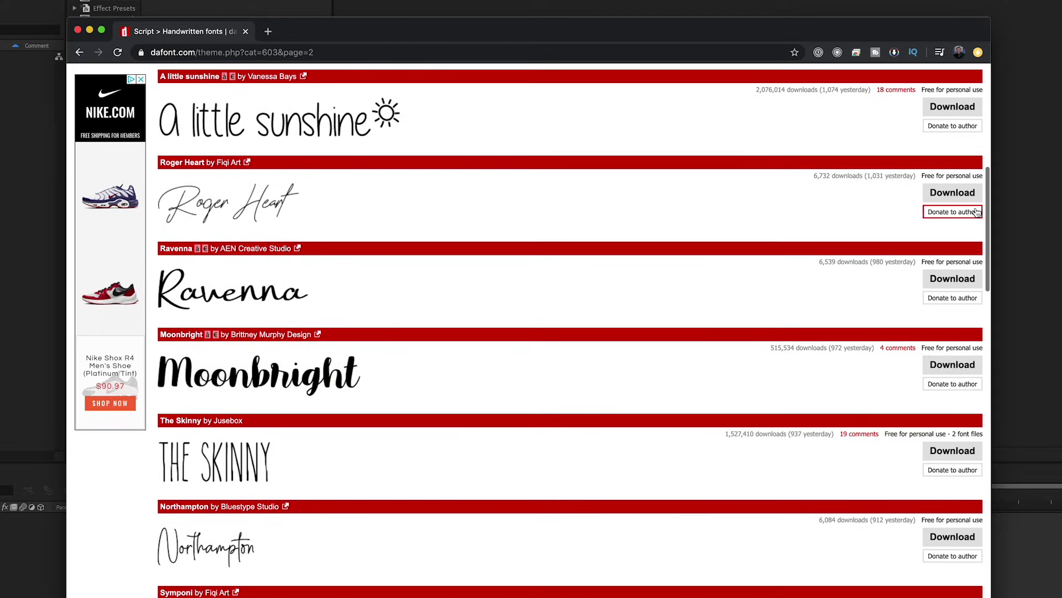
{"action": "scroll", "coordinate": [563, 430], "scroll_direction": "down", "scroll_amount": 15}
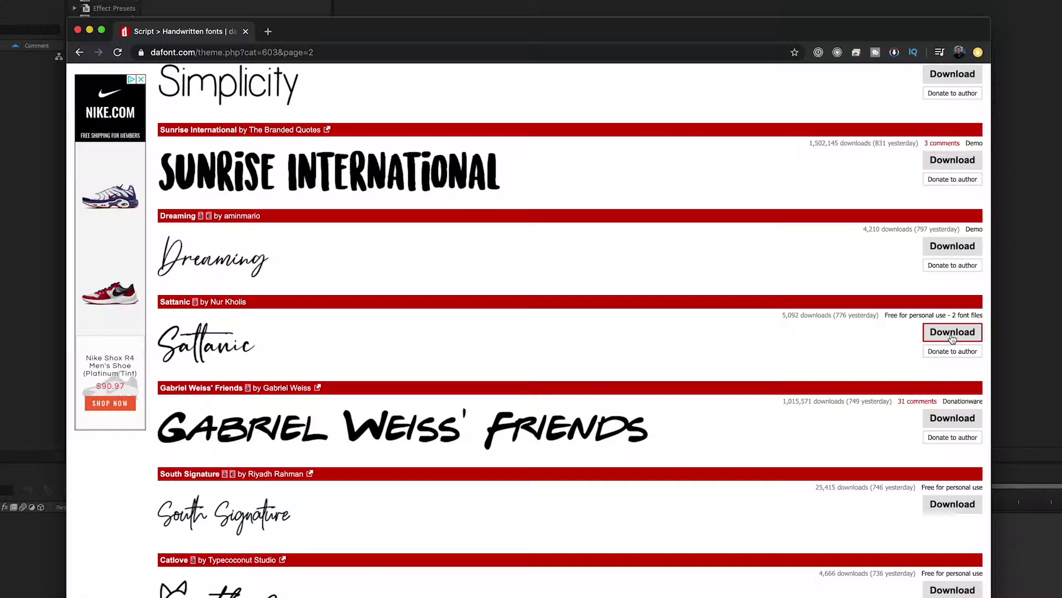
{"action": "scroll", "coordinate": [279, 470], "scroll_direction": "down", "scroll_amount": 12}
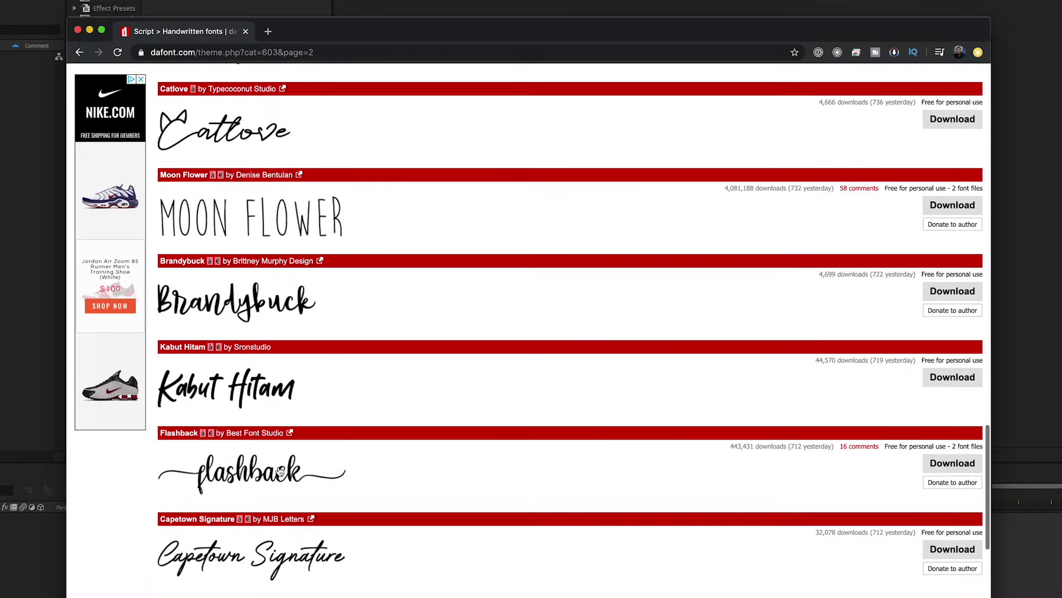
{"action": "scroll", "coordinate": [313, 387], "scroll_direction": "up", "scroll_amount": 20}
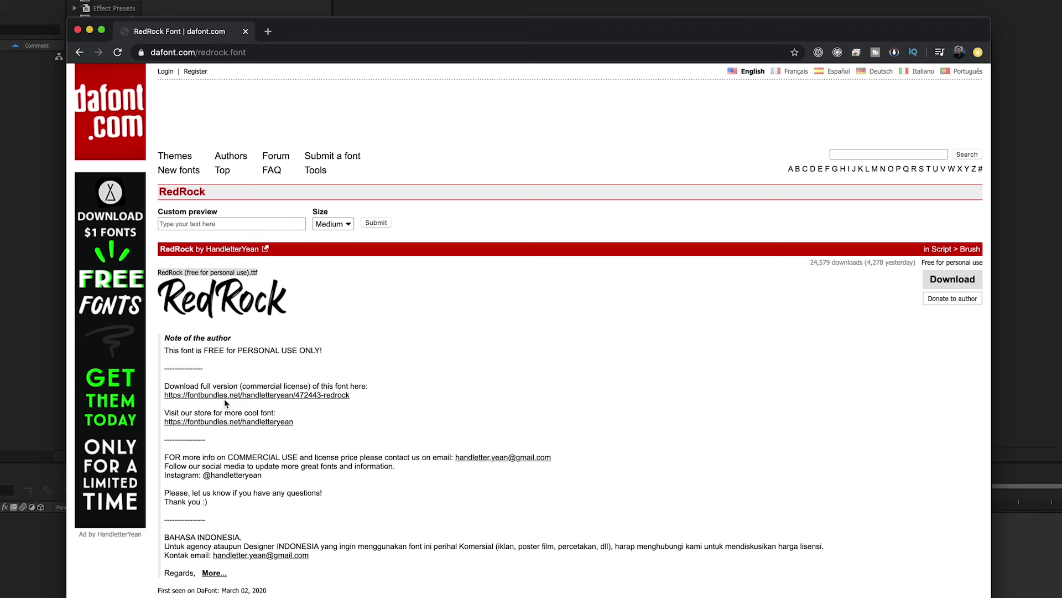
- Preview the phrase 'Stay Dope' in RedRock using the custom preview field
{"action": "left_click", "coordinate": [202, 224]}
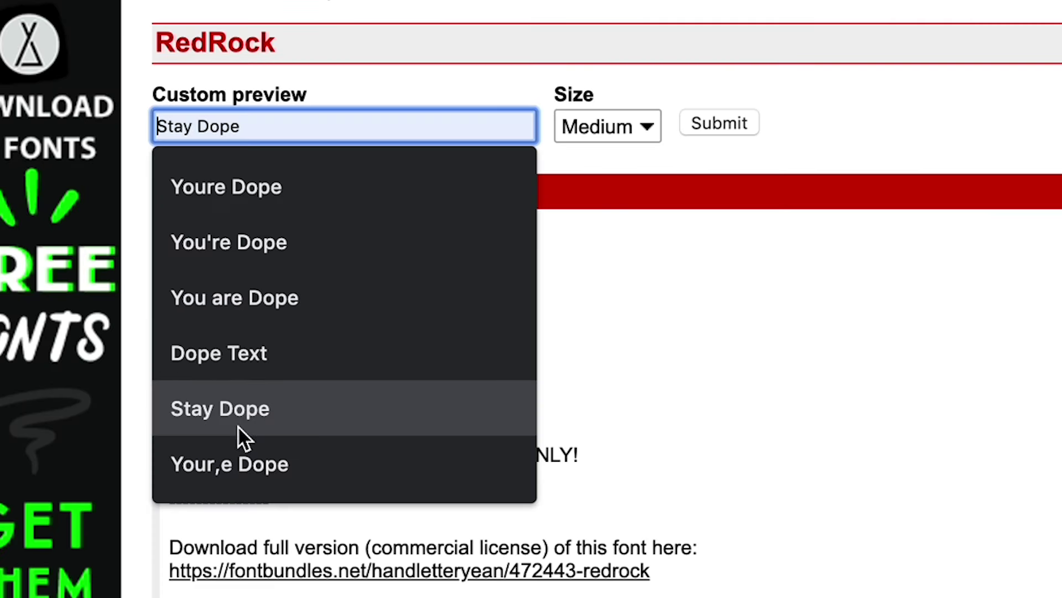
{"action": "left_click", "coordinate": [192, 335]}
{"action": "left_click", "coordinate": [376, 222]}
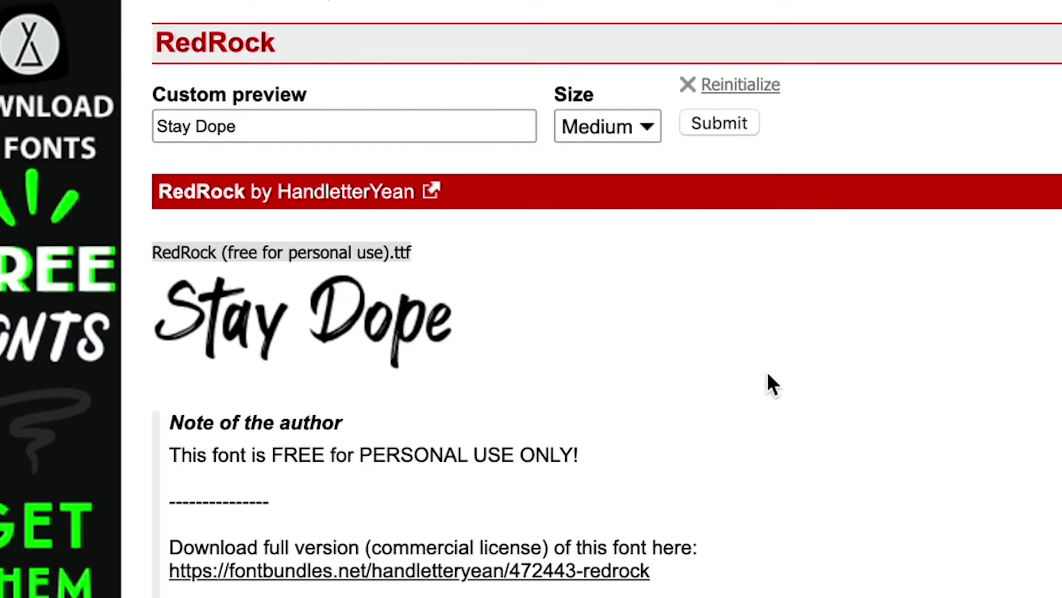
{"action": "scroll", "coordinate": [753, 357], "scroll_direction": "down", "scroll_amount": 20}
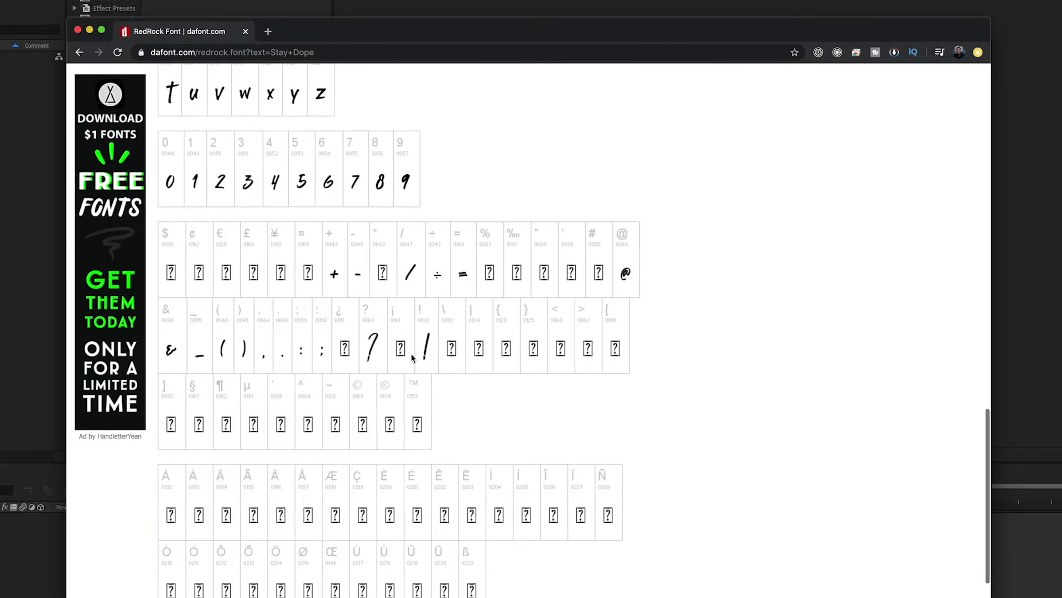
{"action": "scroll", "coordinate": [411, 356], "scroll_direction": "down", "scroll_amount": 5}
{"action": "scroll", "coordinate": [412, 356], "scroll_direction": "up", "scroll_amount": 20}
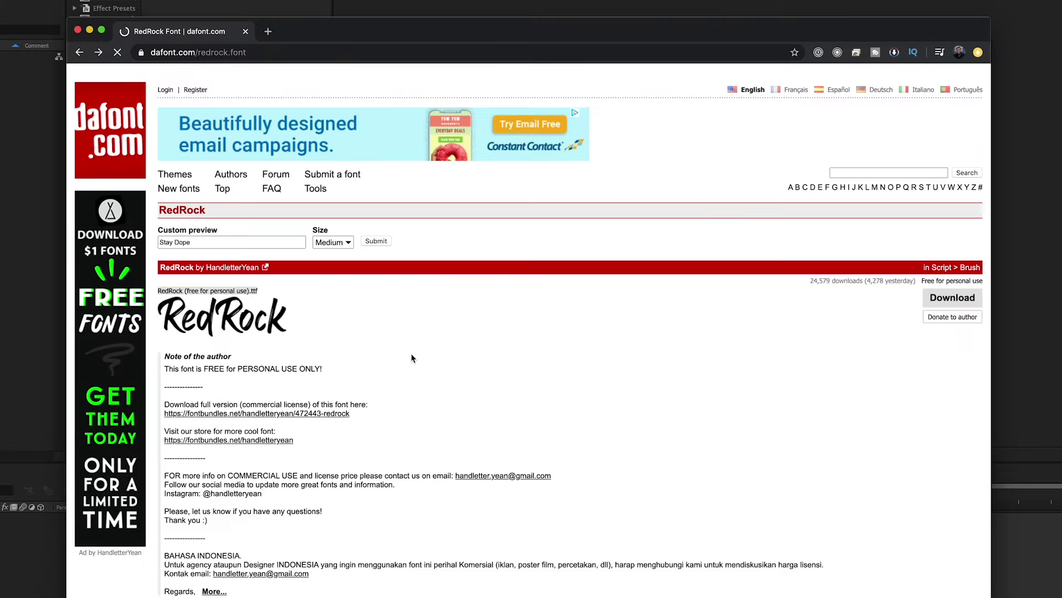
{"action": "scroll", "coordinate": [415, 360], "scroll_direction": "down", "scroll_amount": 3}
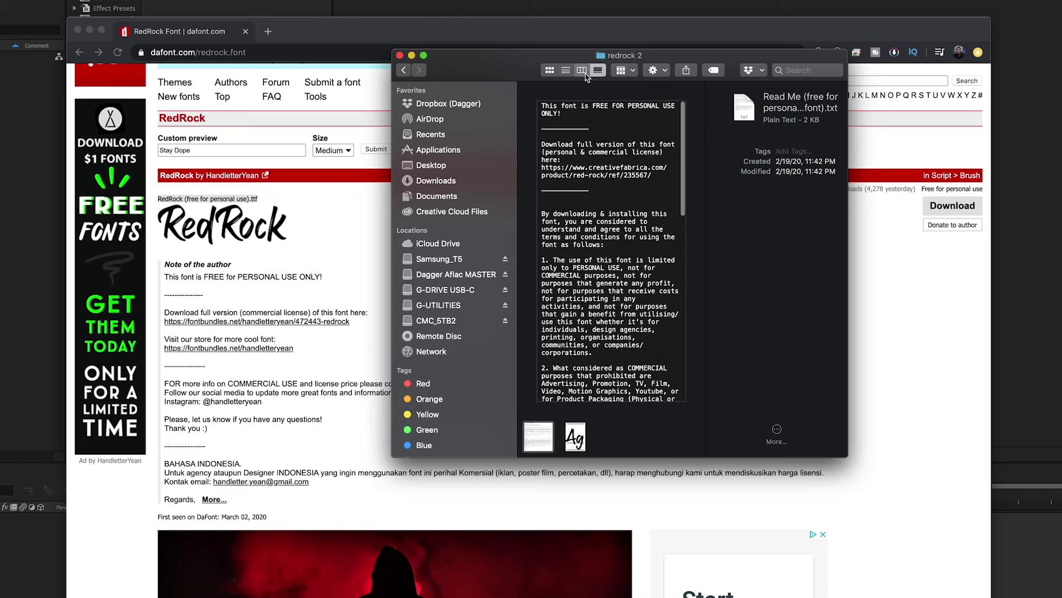
- Open the RedRock (free for personal use).ttf file and install it through Font Book
{"action": "left_click", "coordinate": [627, 99]}
{"action": "double_click", "coordinate": [628, 99]}
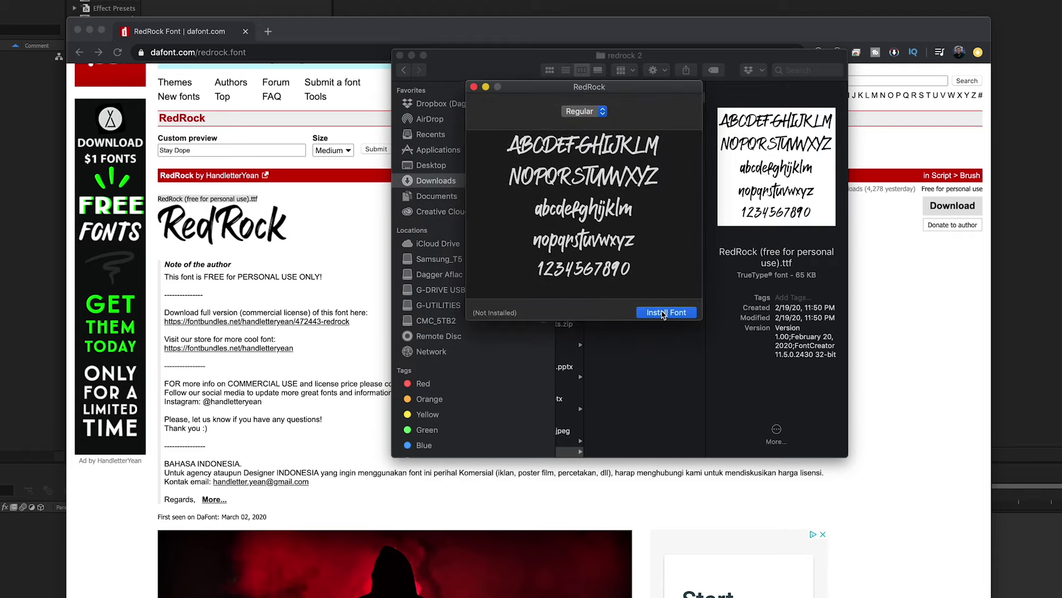
{"action": "left_click", "coordinate": [663, 312]}
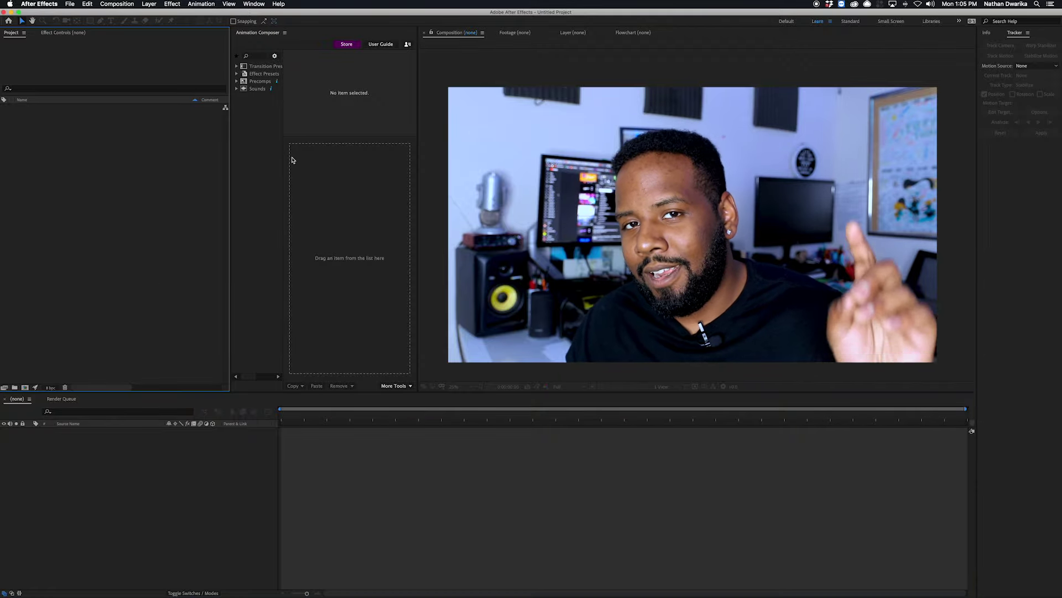
- Save the project through File > Save As under the name Write-On.aep
{"action": "left_click", "coordinate": [70, 4]}
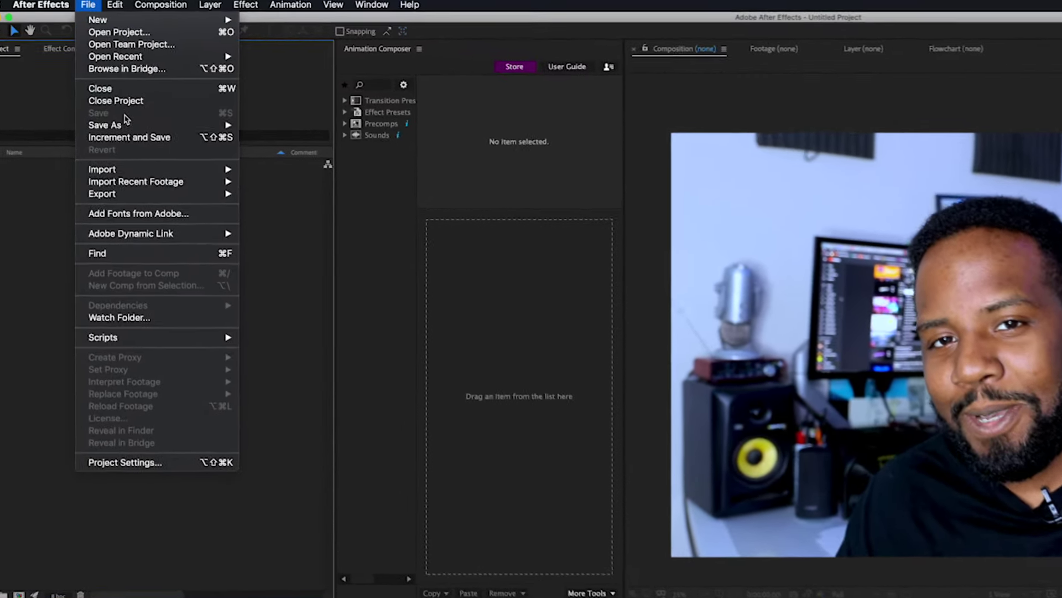
{"action": "mouse_move", "coordinate": [90, 83]}
{"action": "left_click", "coordinate": [323, 146]}
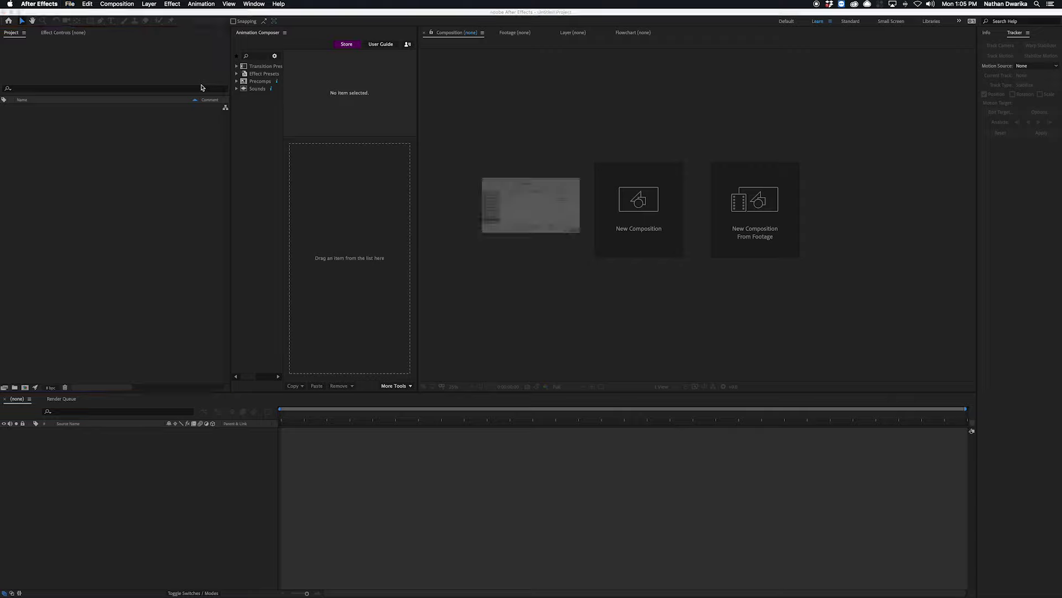
{"action": "type", "text": "Write-"}
{"action": "type", "text": "On"}
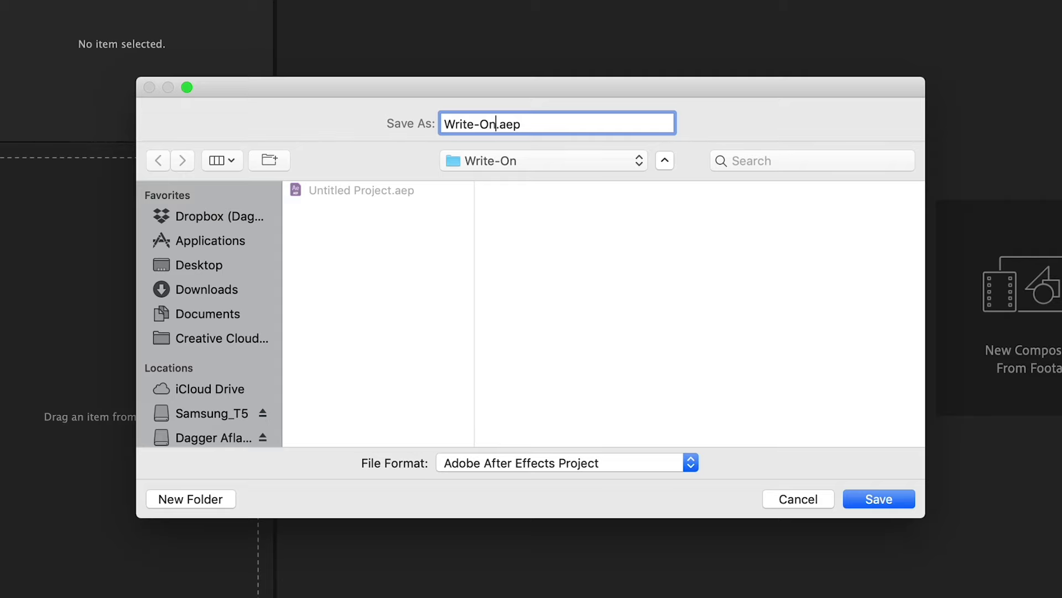
{"action": "key", "text": "Return"}
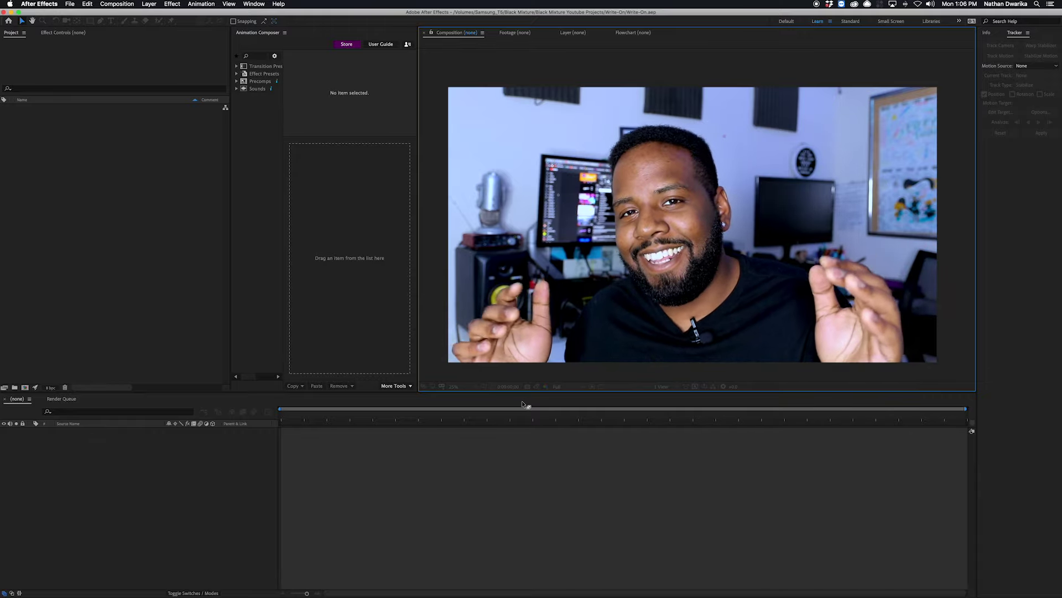
- Start a new composition using the HDTV 1080 24 preset
{"action": "left_click", "coordinate": [629, 236]}
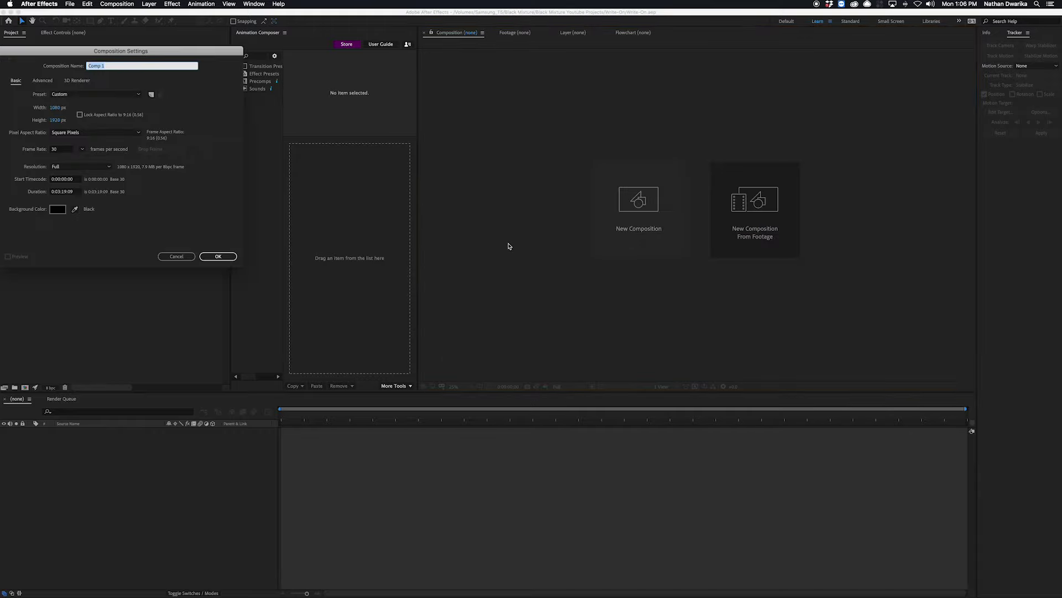
{"action": "left_click_drag", "start_coordinate": [85, 55], "coordinate": [522, 138]}
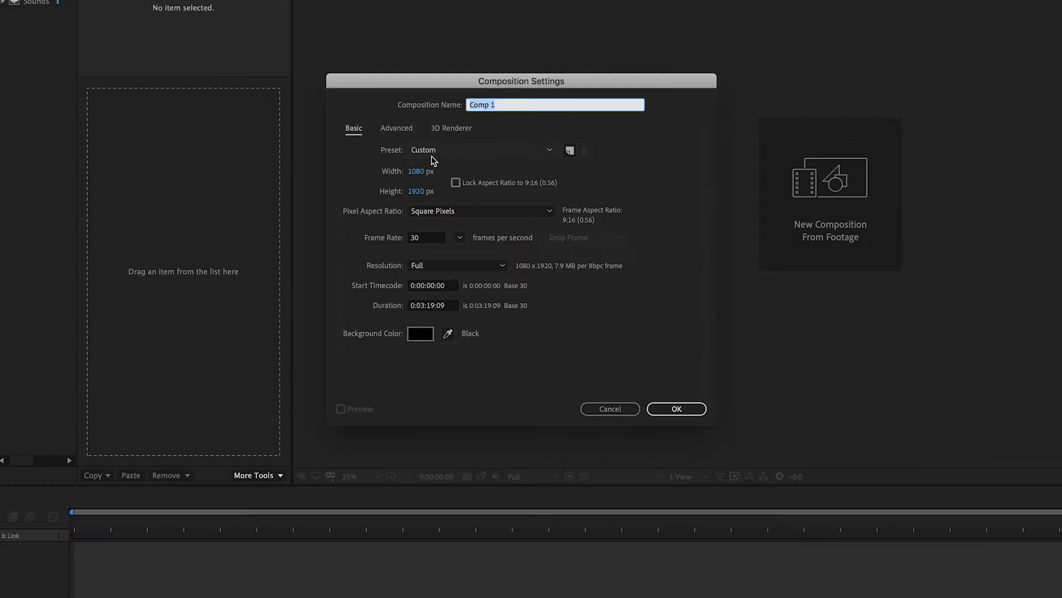
{"action": "left_click", "coordinate": [435, 152]}
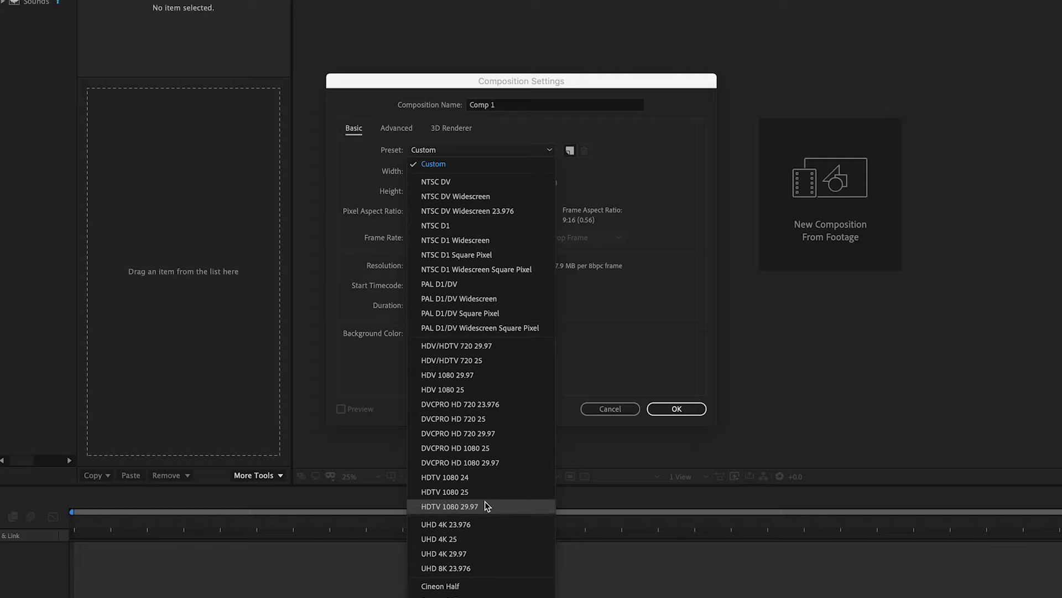
{"action": "left_click", "coordinate": [454, 478]}
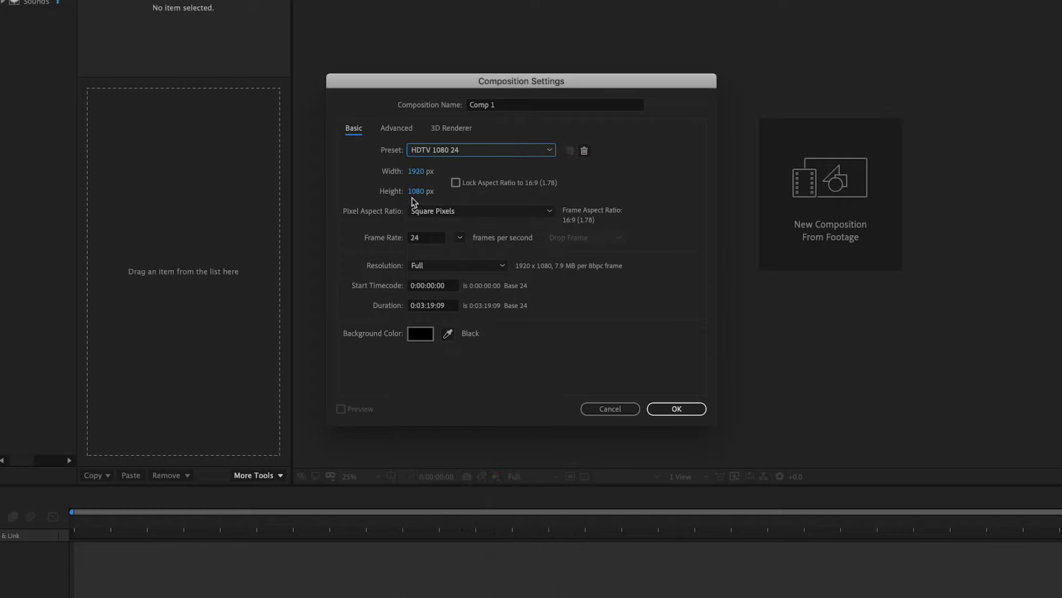
{"action": "left_click", "coordinate": [422, 238]}
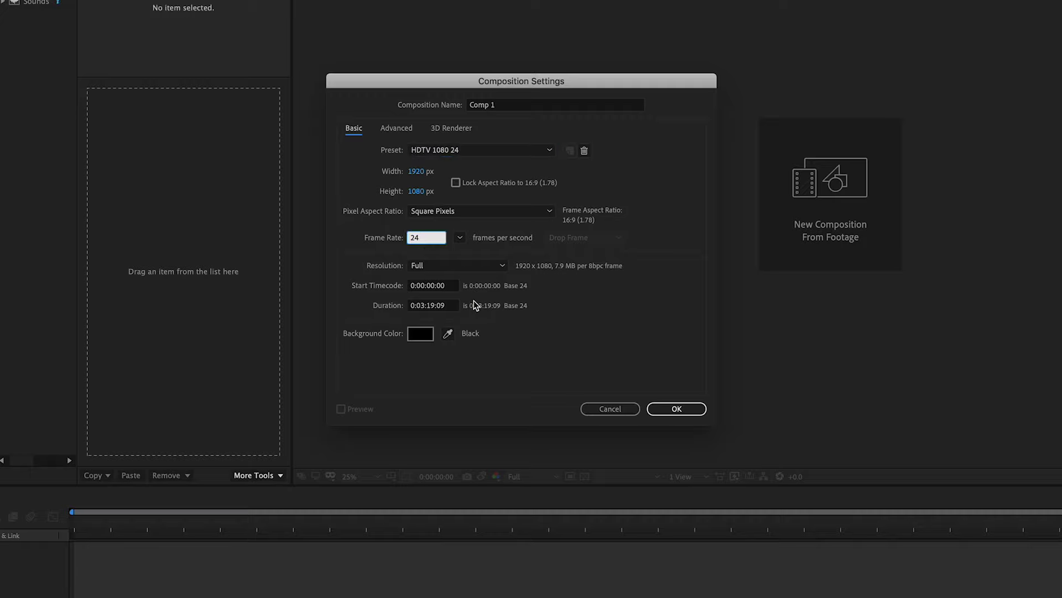
- Set the duration to 0:00:05:00, name the comp Stay Dope, and create it
{"action": "left_click", "coordinate": [425, 309]}
{"action": "key", "text": "BackSpace"}
{"action": "type", "text": "0"}
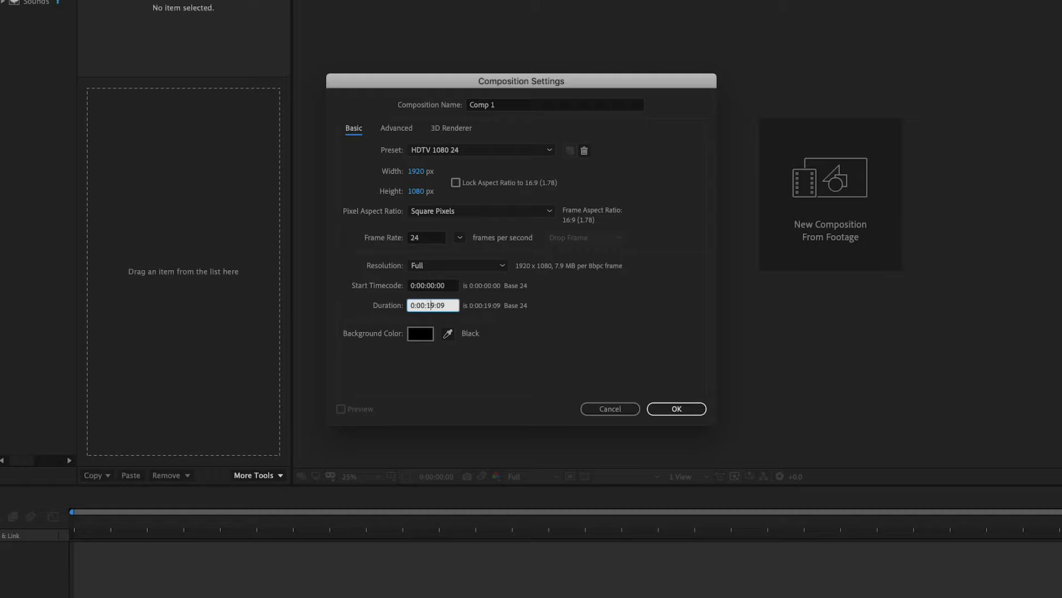
{"action": "key", "text": "BackSpace"}
{"action": "key", "text": "BackSpace"}
{"action": "type", "text": "05"}
{"action": "key", "text": "BackSpace"}
{"action": "type", "text": "0"}
{"action": "left_click", "coordinate": [529, 109]}
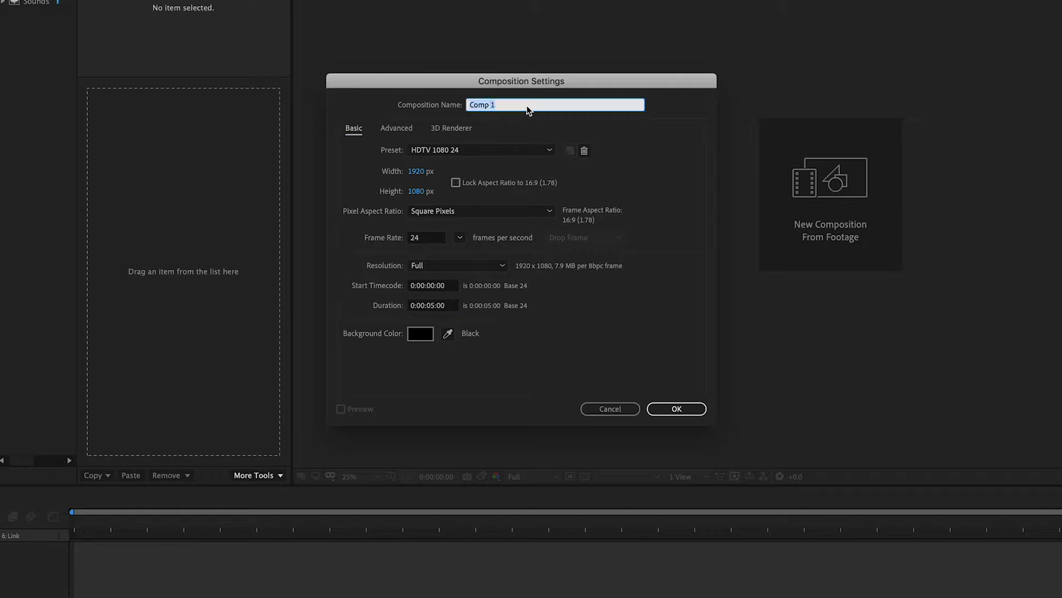
{"action": "type", "text": "Stay Dope"}
{"action": "key", "text": "Return"}
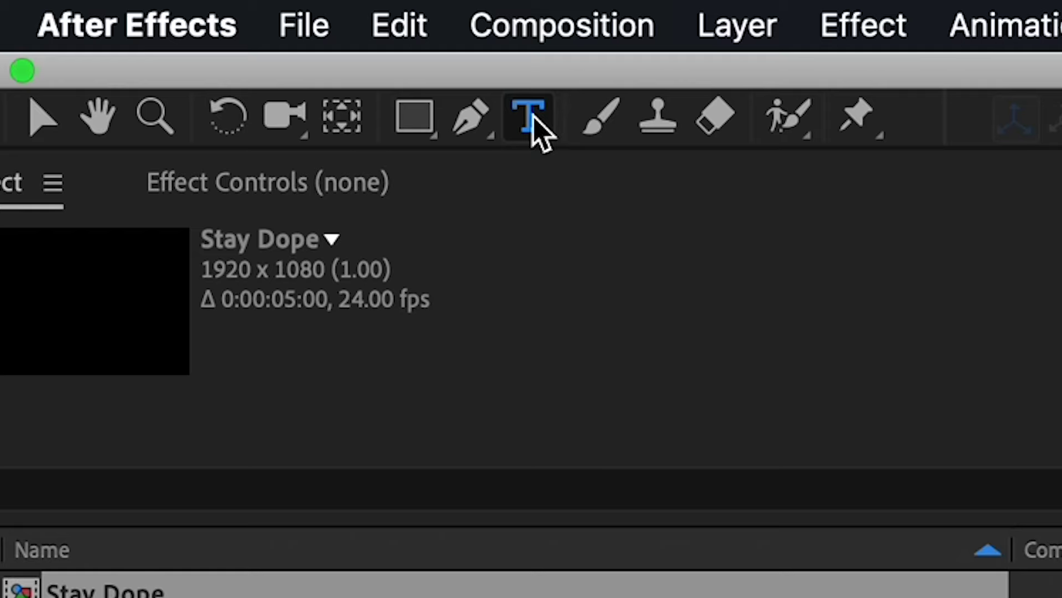
- Try drawing a paragraph text box with the Horizontal Type tool, then discard the empty layer
{"action": "left_click", "coordinate": [112, 22]}
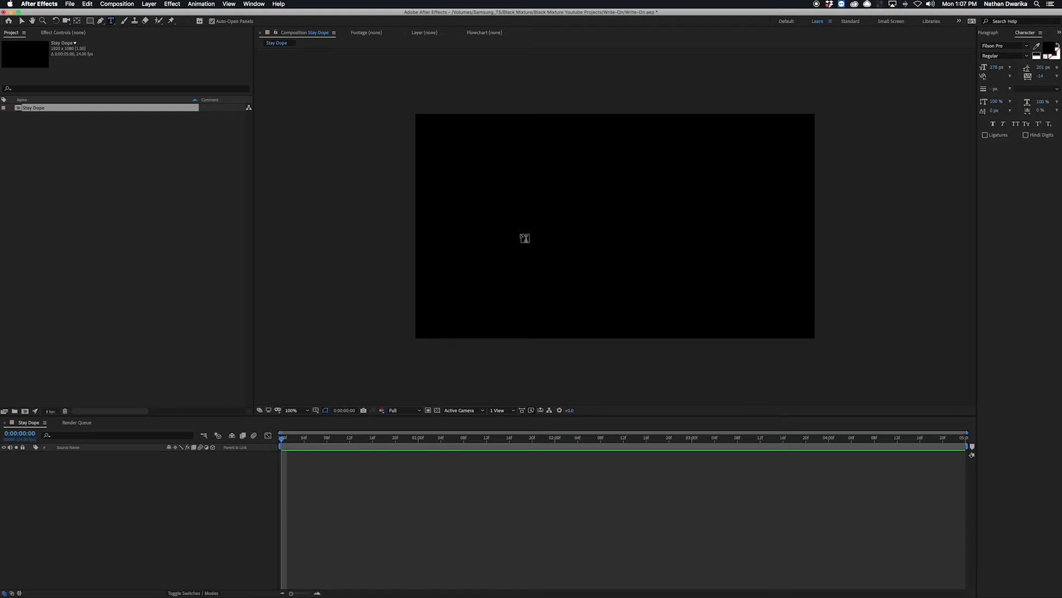
{"action": "left_click", "coordinate": [528, 224]}
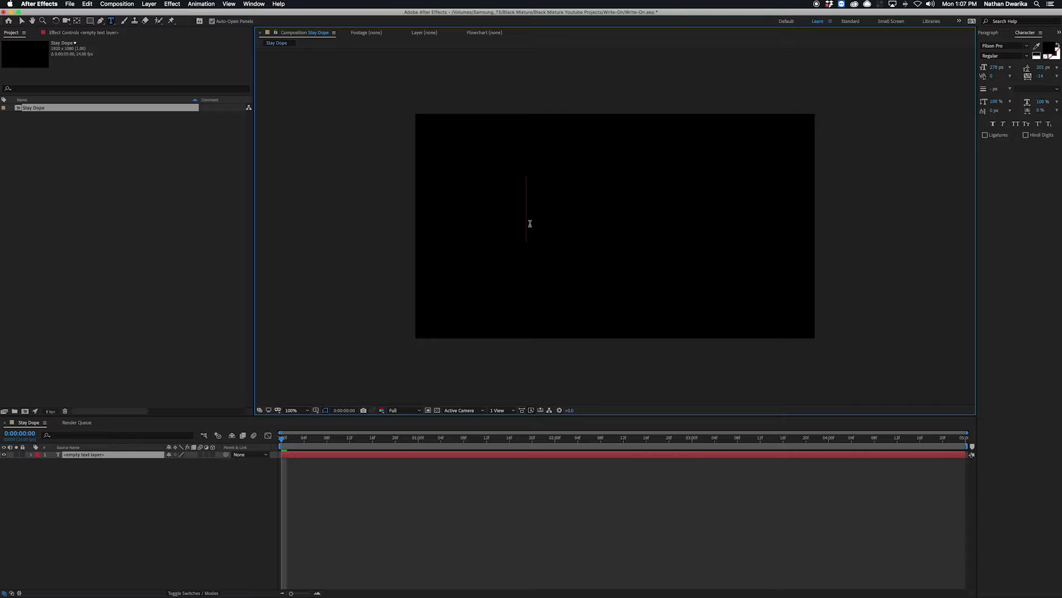
{"action": "left_click_drag", "start_coordinate": [513, 182], "coordinate": [656, 281]}
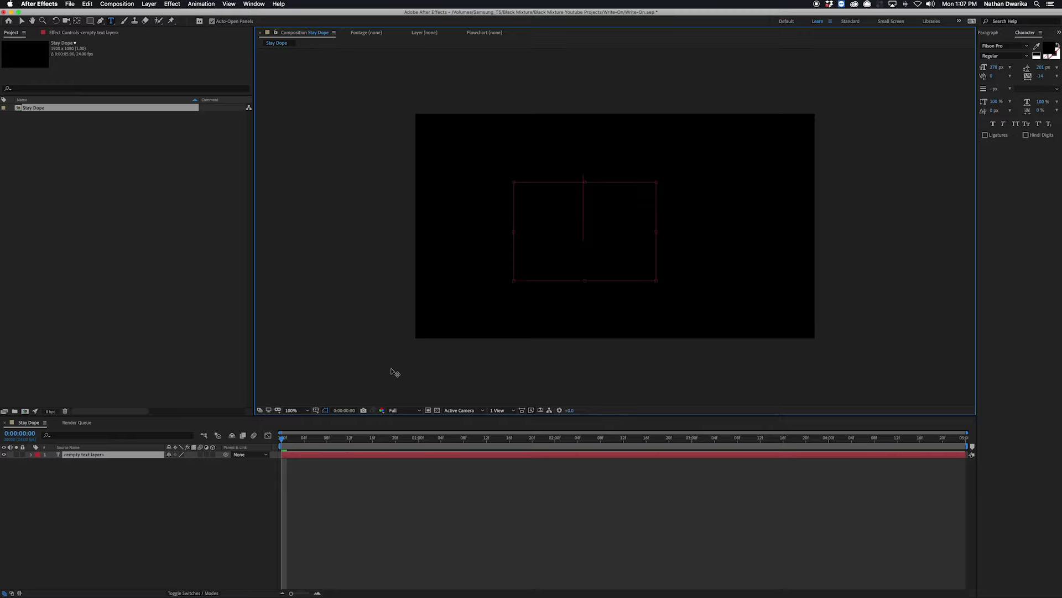
{"action": "key", "text": "Escape"}
- Add a new text layer reading 'Stay Dope' and select all of its text
{"action": "right_click", "coordinate": [131, 468]}
{"action": "mouse_move", "coordinate": [145, 472]}
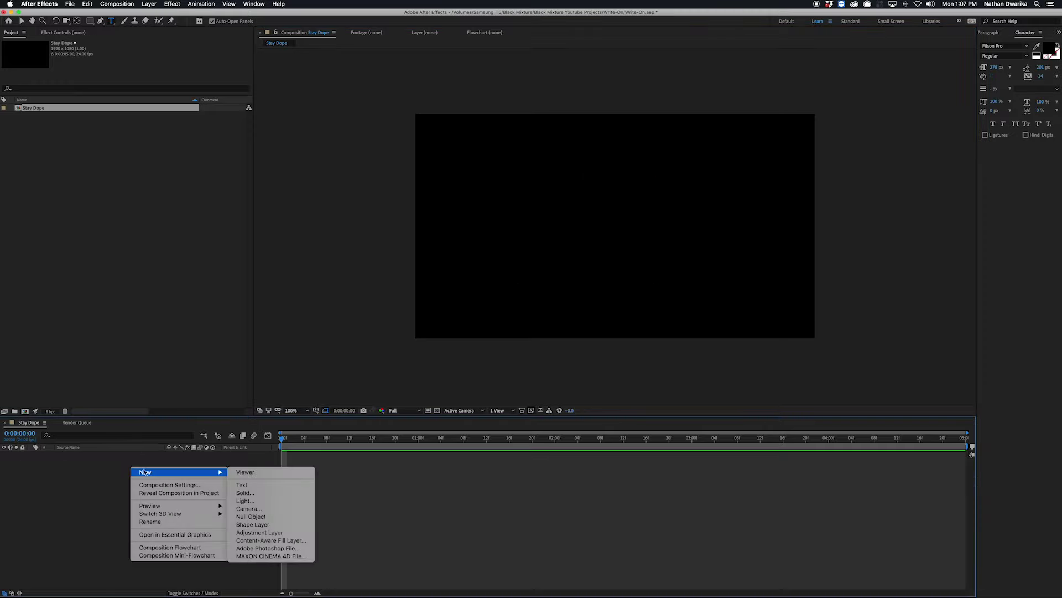
{"action": "left_click", "coordinate": [258, 485]}
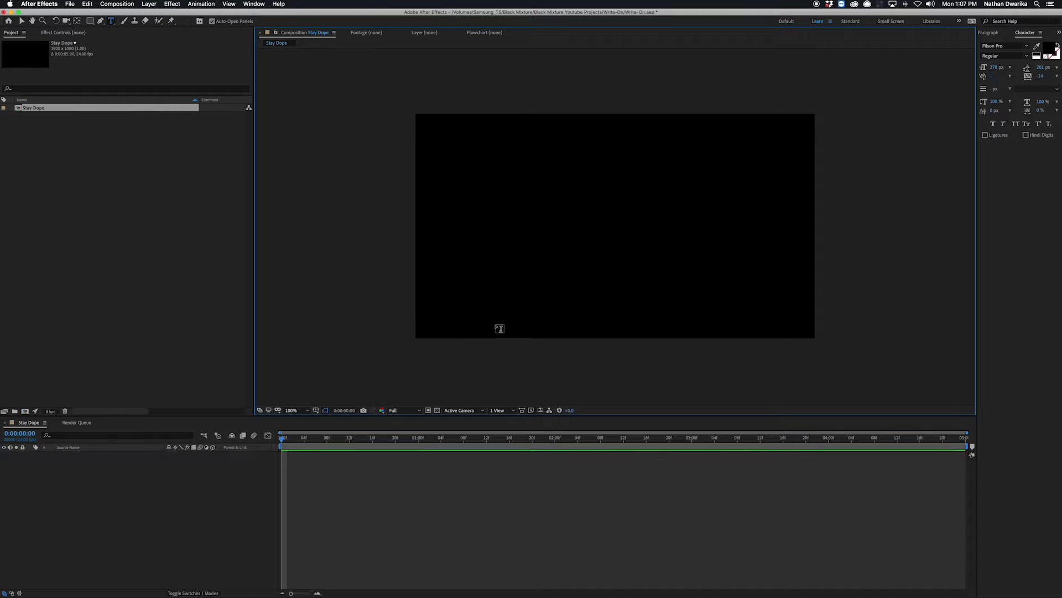
{"action": "key", "text": "comma"}
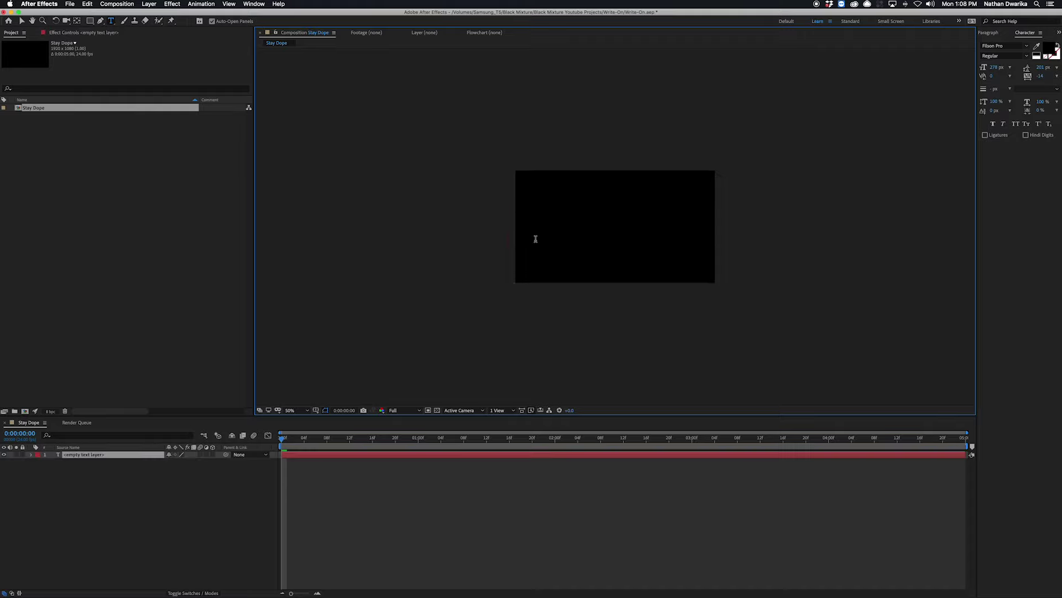
{"action": "left_click", "coordinate": [559, 235]}
{"action": "type", "text": "Stay Dope"}
{"action": "left_click", "coordinate": [21, 22]}
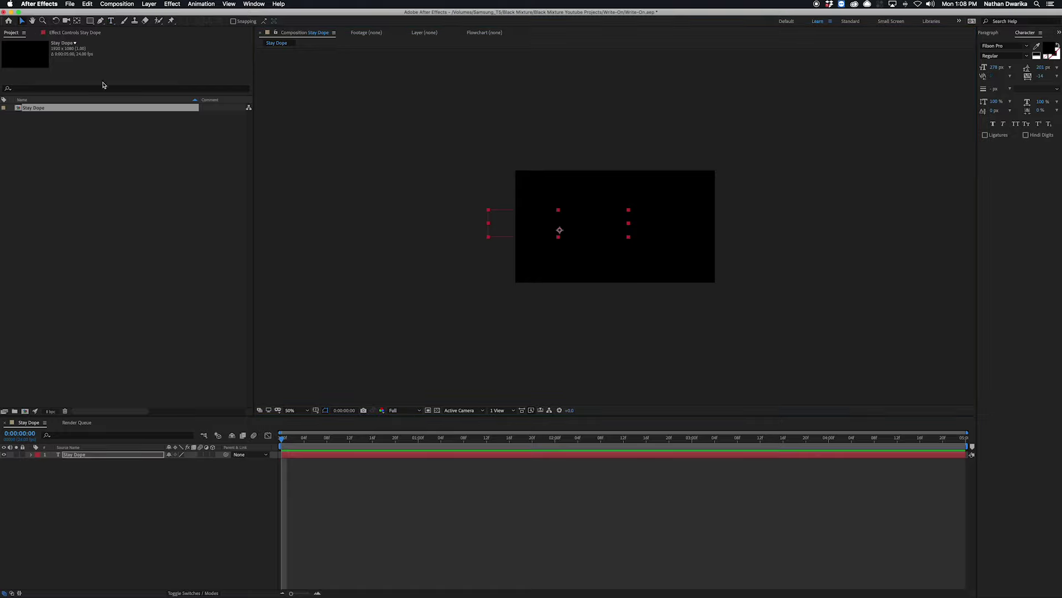
{"action": "double_click", "coordinate": [540, 226]}
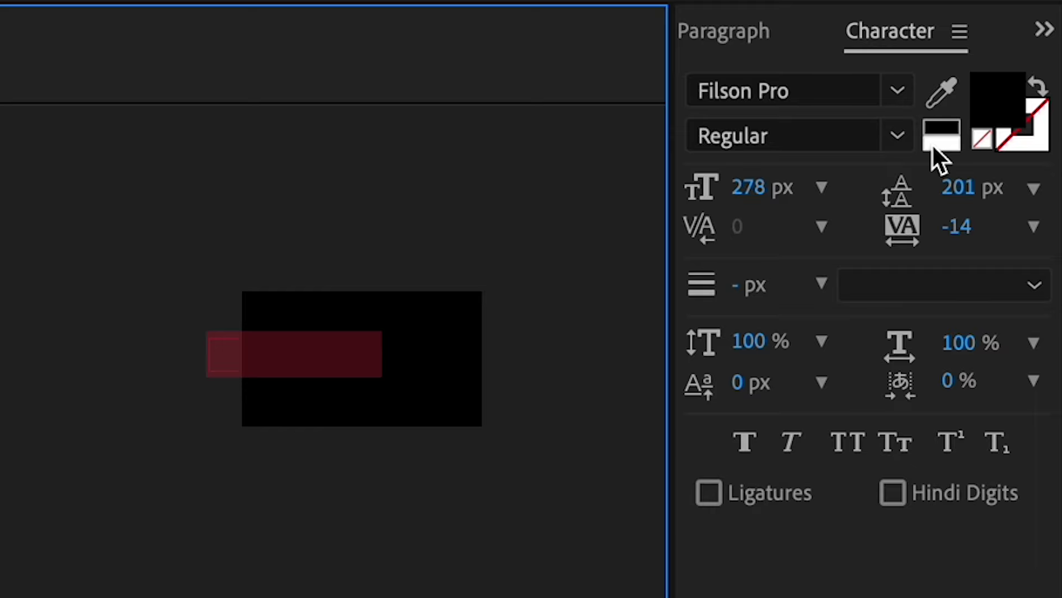
- Set the text fill to white, then select the whole Stay Dope line
{"action": "left_click", "coordinate": [951, 145]}
{"action": "scroll", "coordinate": [268, 394], "scroll_direction": "down", "scroll_amount": 1}
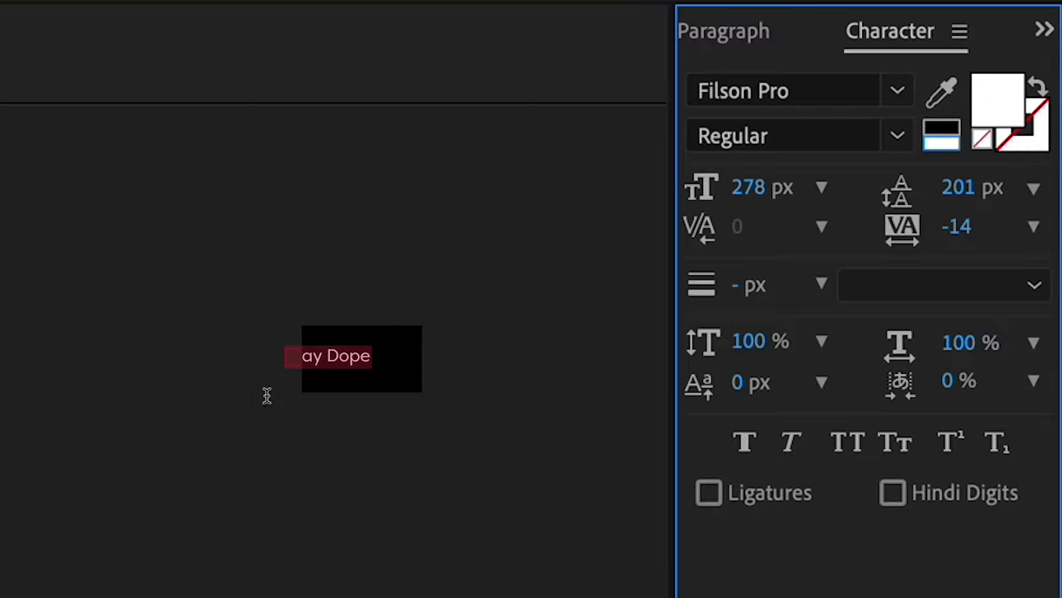
{"action": "scroll", "coordinate": [325, 356], "scroll_direction": "up", "scroll_amount": 2}
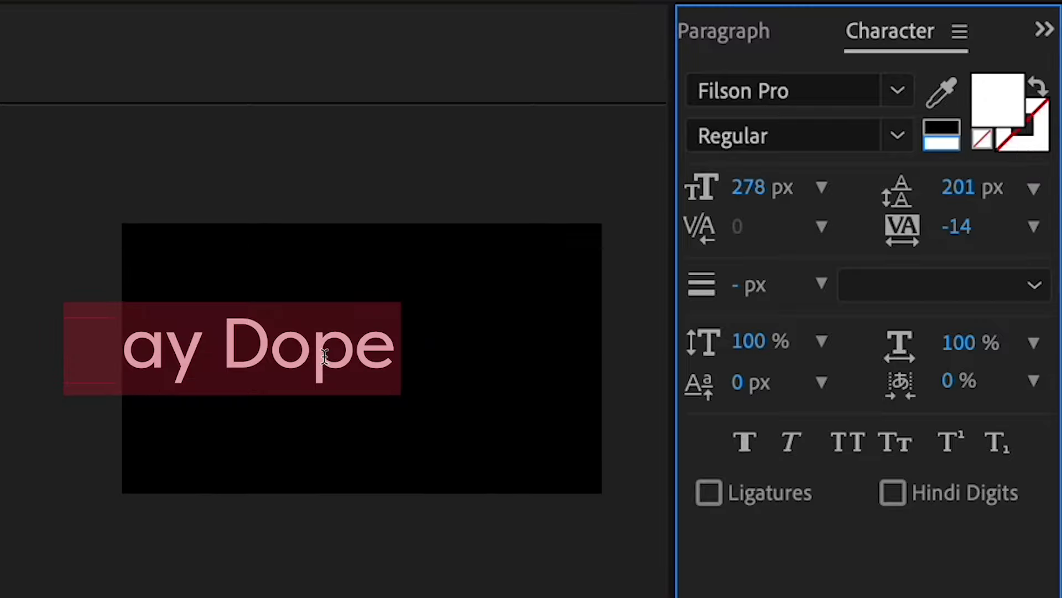
{"action": "left_click", "coordinate": [325, 355]}
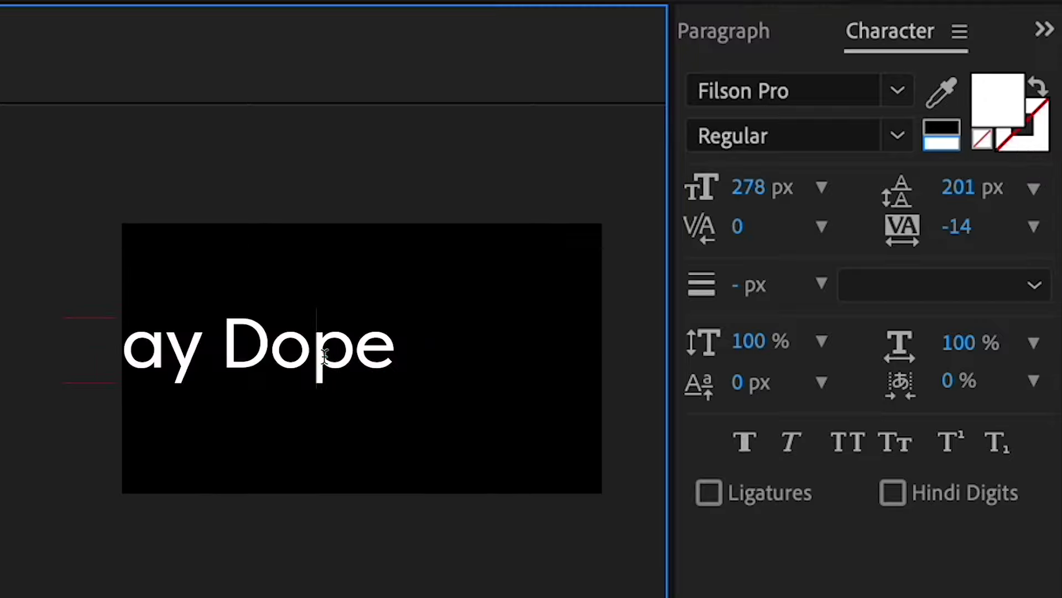
{"action": "triple_click", "coordinate": [367, 356]}
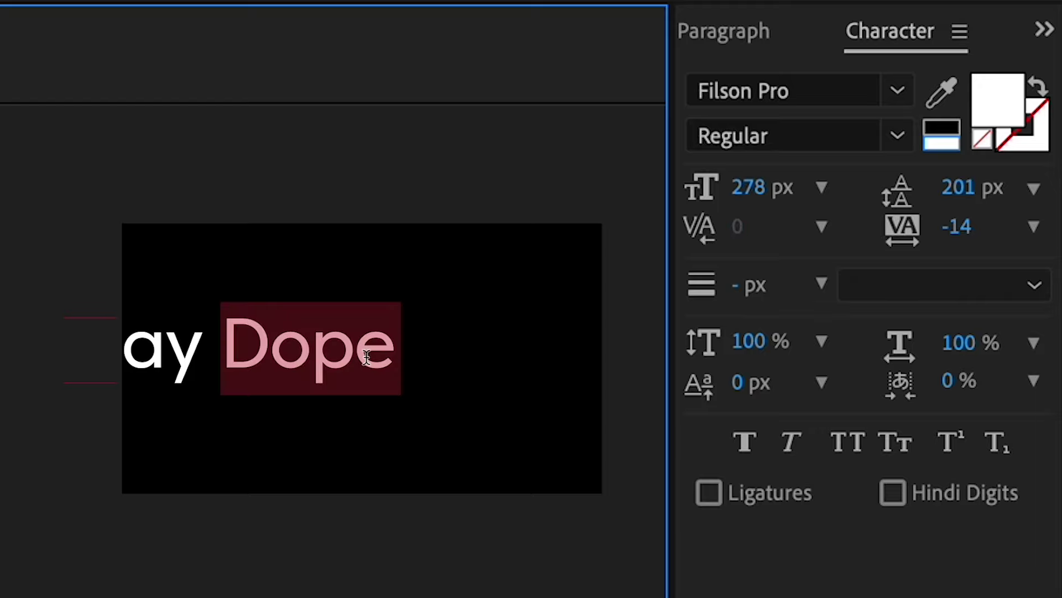
- Colour the selected text deep yellow (FFCA00) and return to the Selection tool
{"action": "left_click", "coordinate": [1006, 108]}
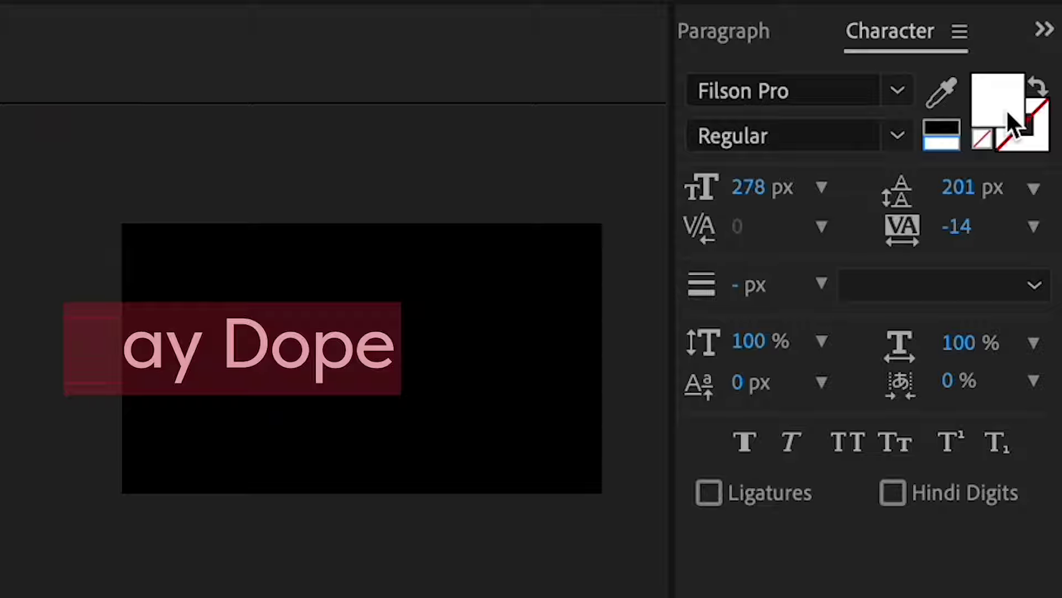
{"action": "left_click", "coordinate": [122, 154]}
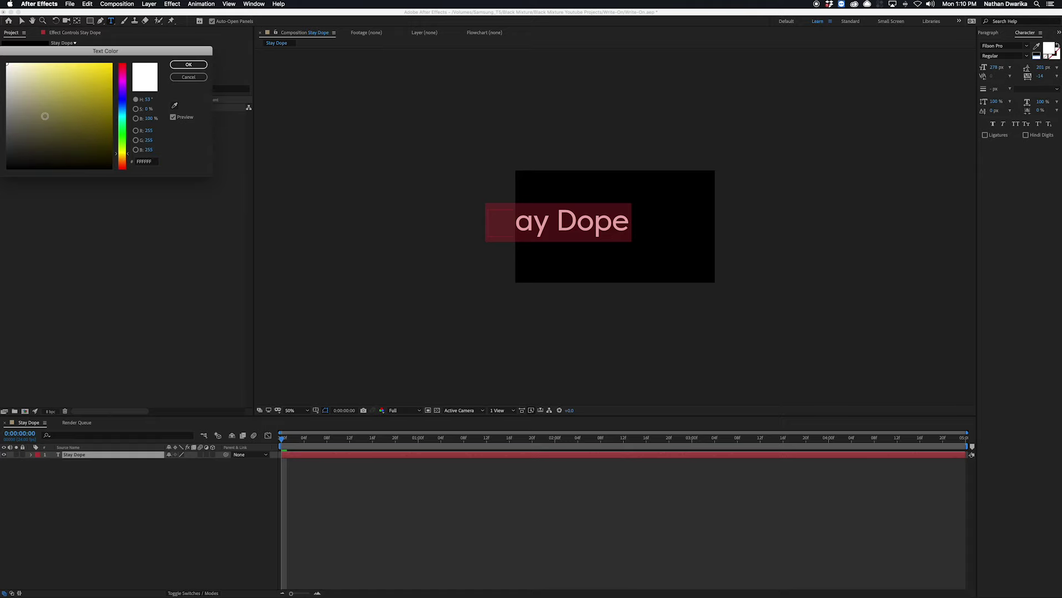
{"action": "left_click", "coordinate": [89, 64]}
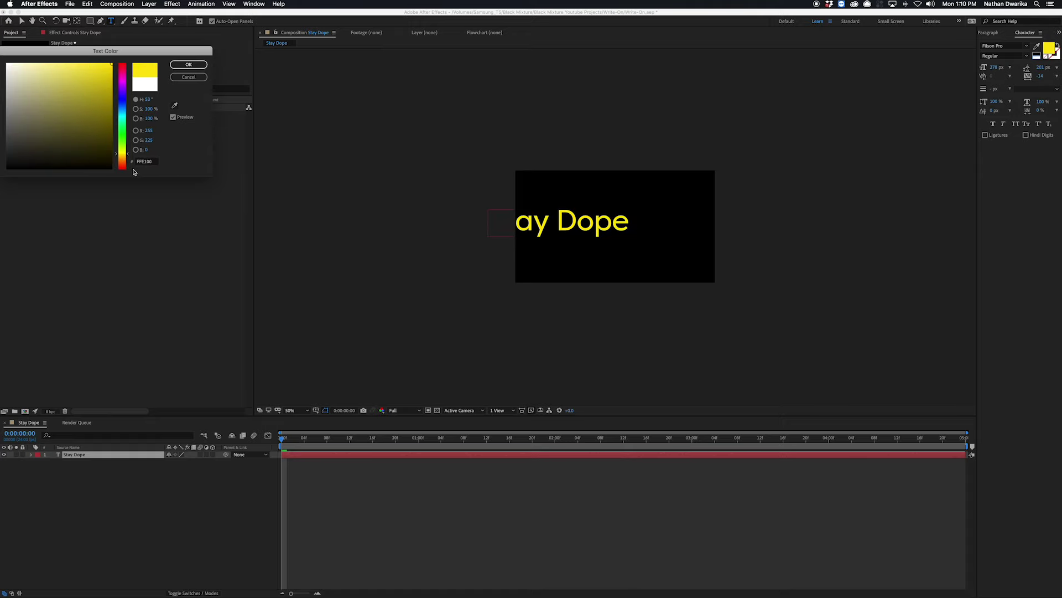
{"action": "left_click_drag", "start_coordinate": [123, 156], "coordinate": [124, 157]}
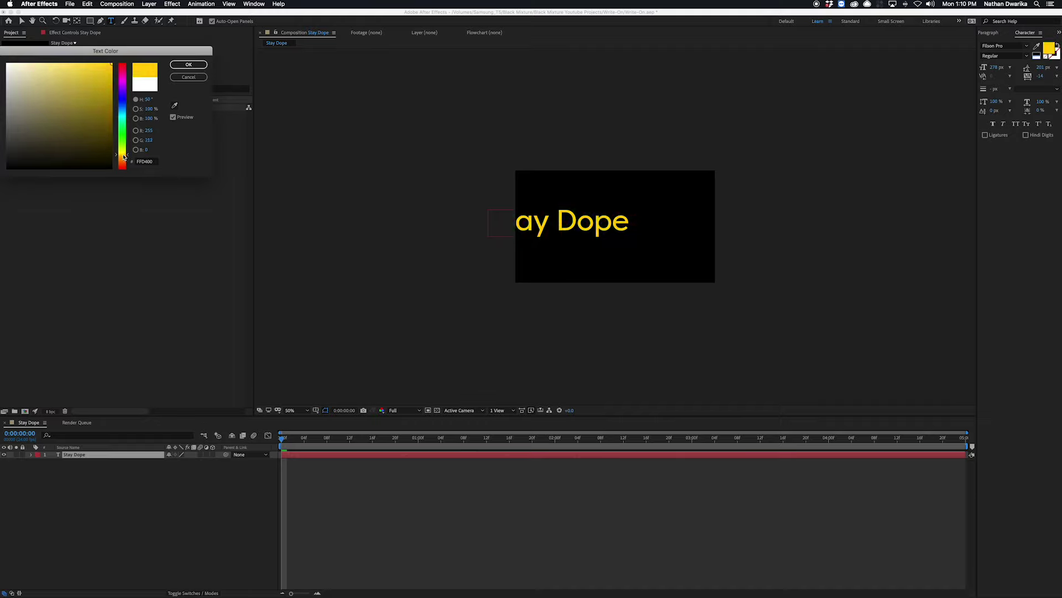
{"action": "left_click", "coordinate": [188, 65]}
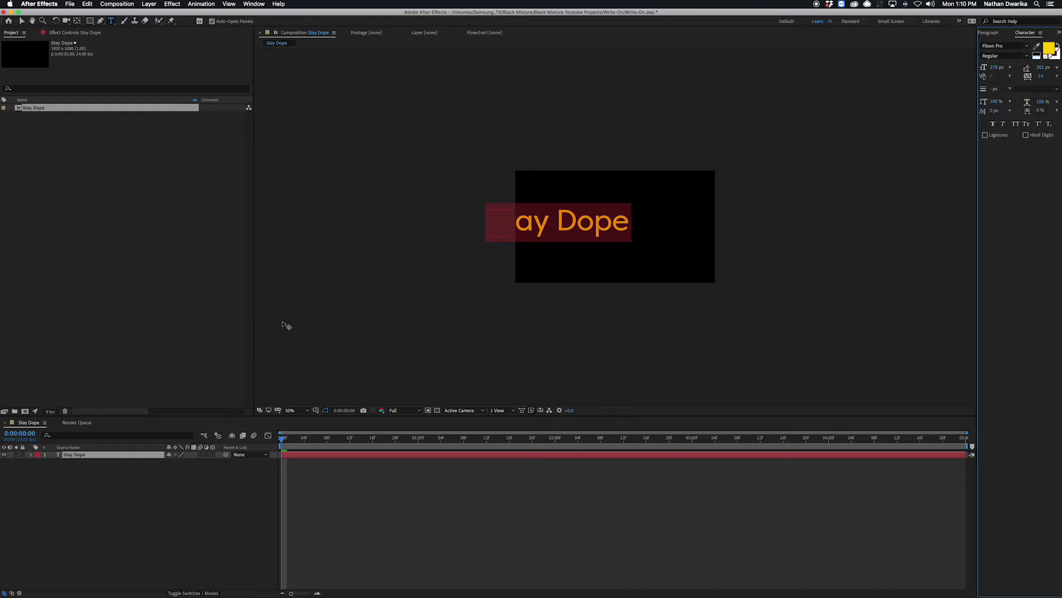
{"action": "left_click", "coordinate": [22, 23]}
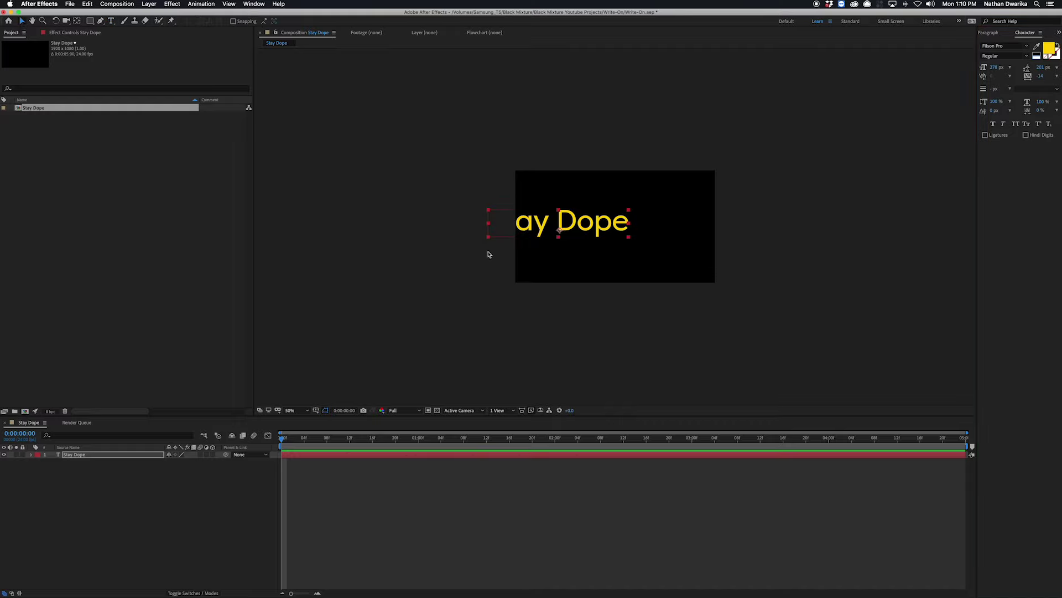
- Select all the Stay Dope text and look through the font list
{"action": "left_click", "coordinate": [564, 224]}
{"action": "double_click", "coordinate": [564, 224]}
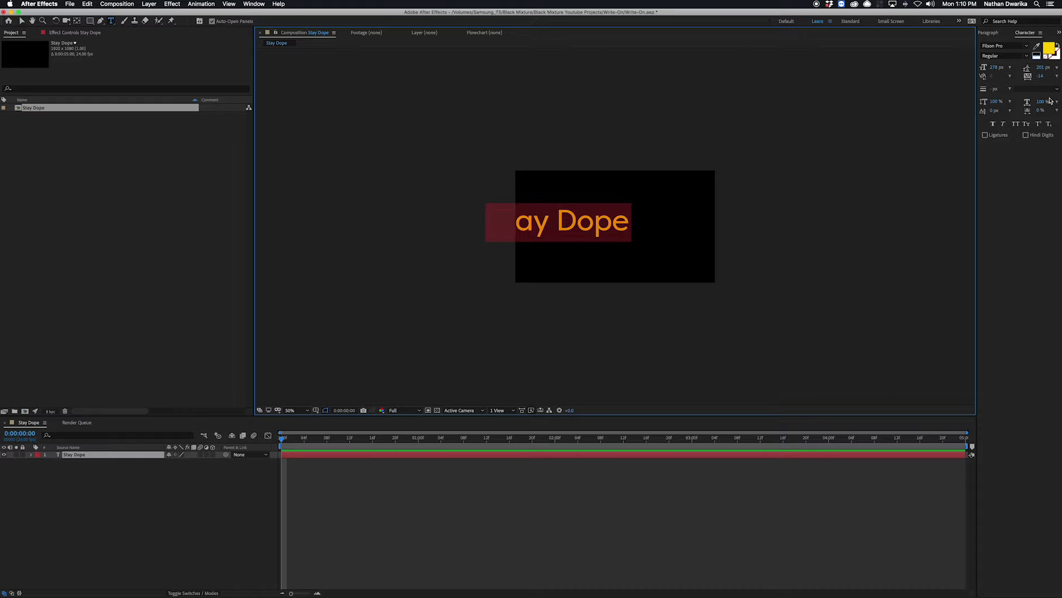
{"action": "left_click", "coordinate": [1013, 47]}
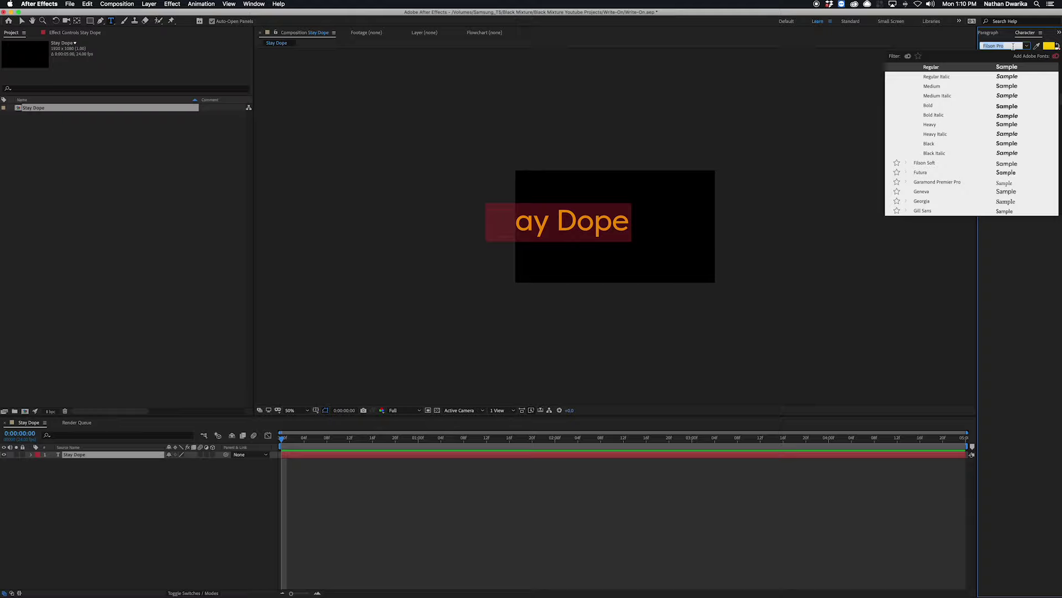
{"action": "left_click", "coordinate": [1013, 47]}
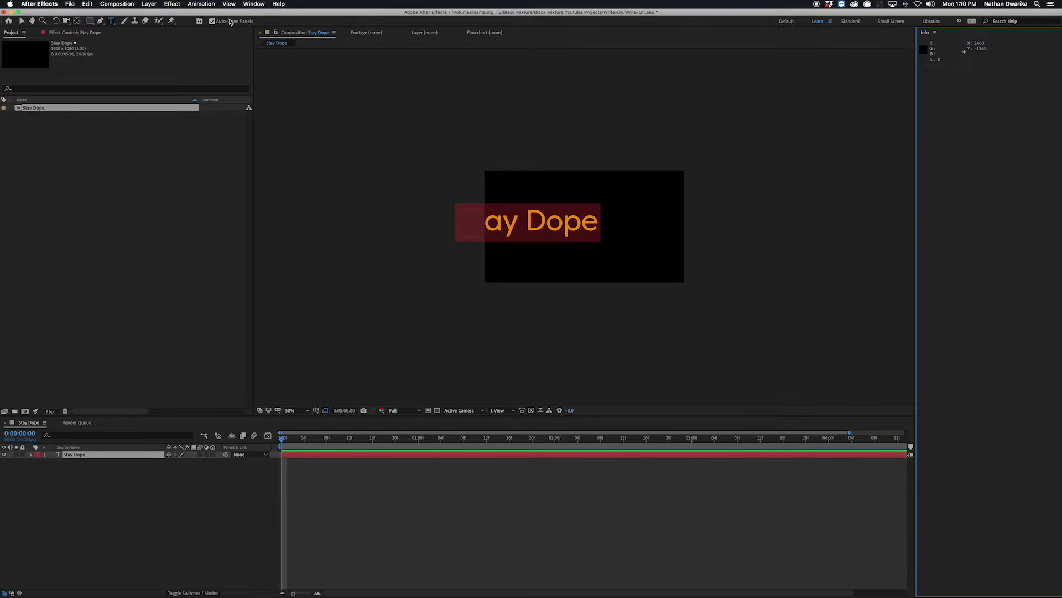
- Show the Character, Align and Paragraph panels, placing Paragraph beside Info
{"action": "left_click", "coordinate": [254, 4]}
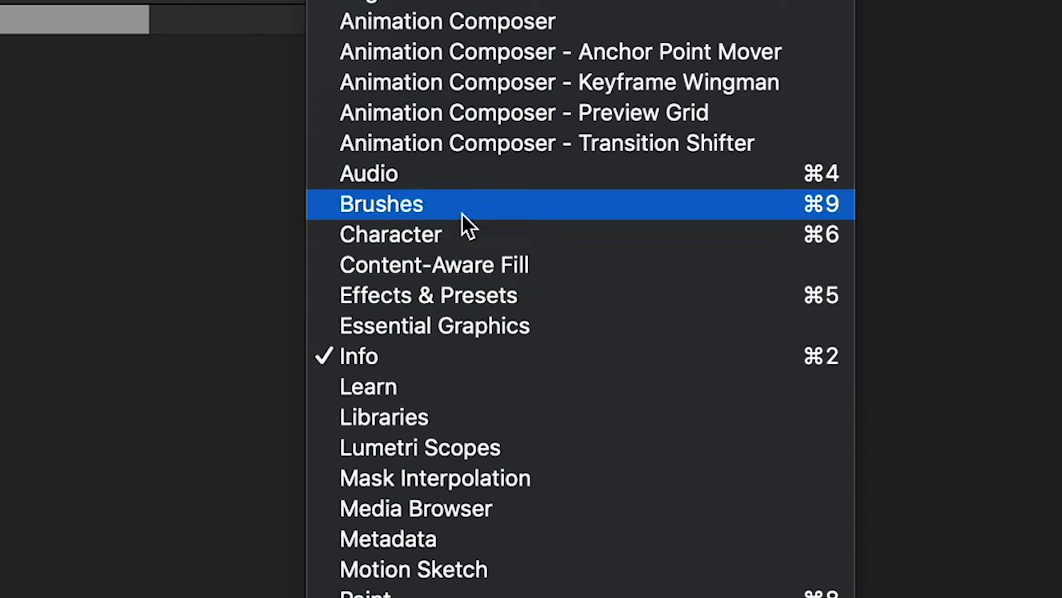
{"action": "left_click", "coordinate": [399, 233]}
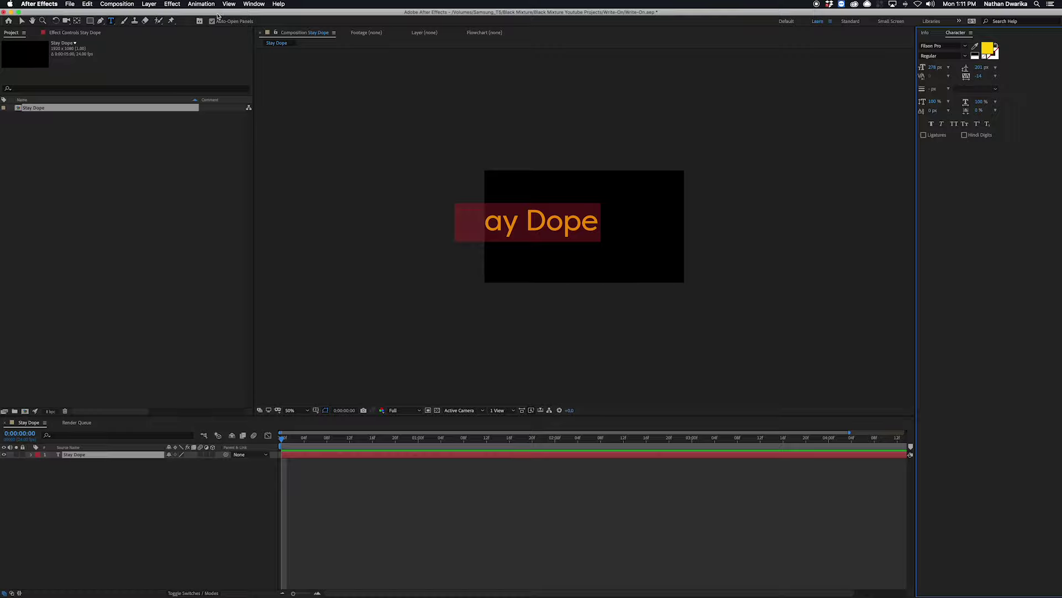
{"action": "left_click", "coordinate": [254, 4]}
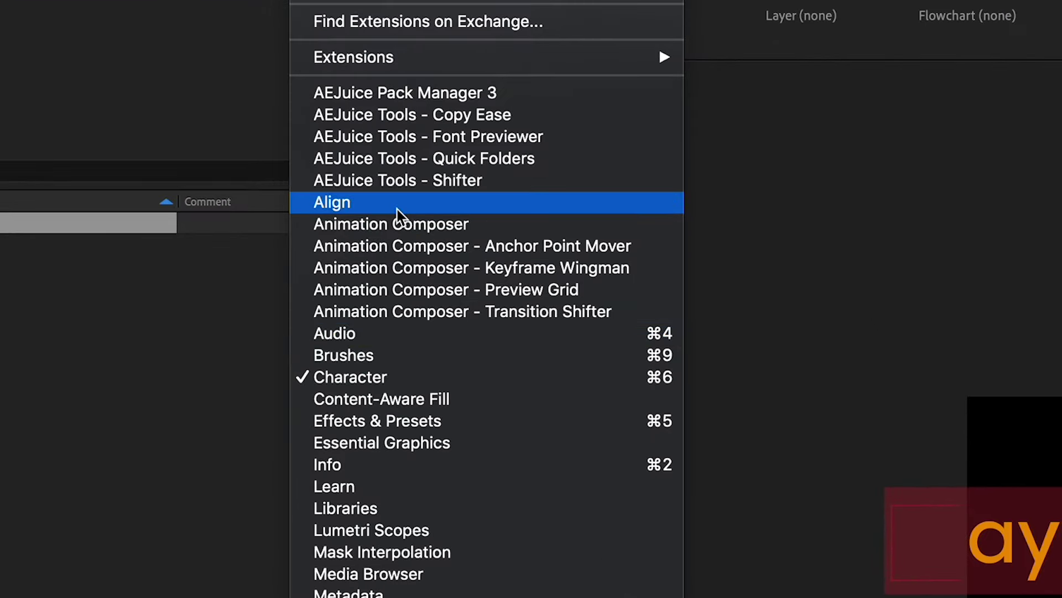
{"action": "left_click", "coordinate": [394, 210]}
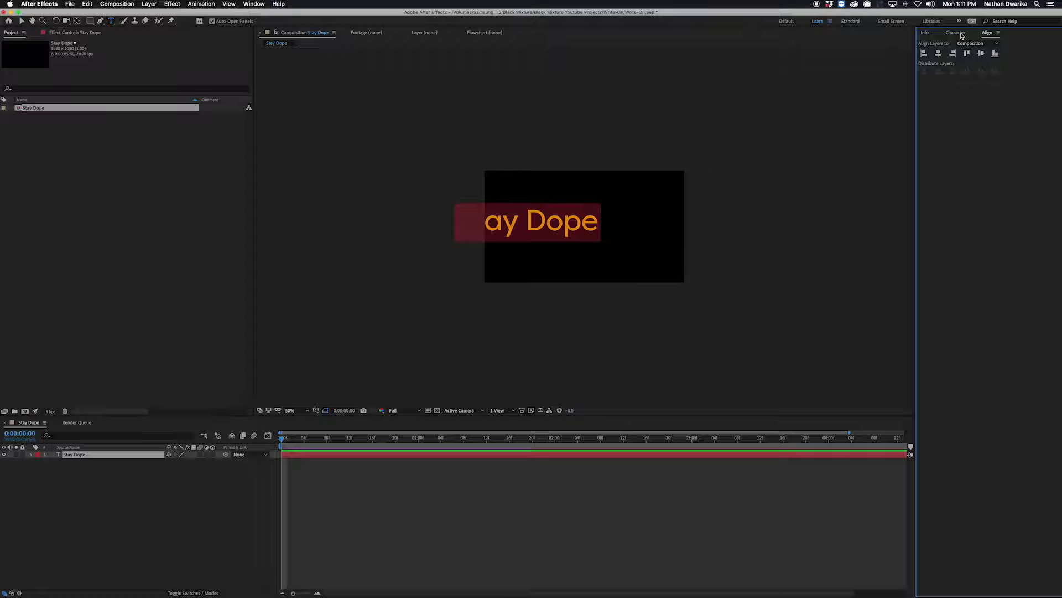
{"action": "left_click", "coordinate": [254, 4]}
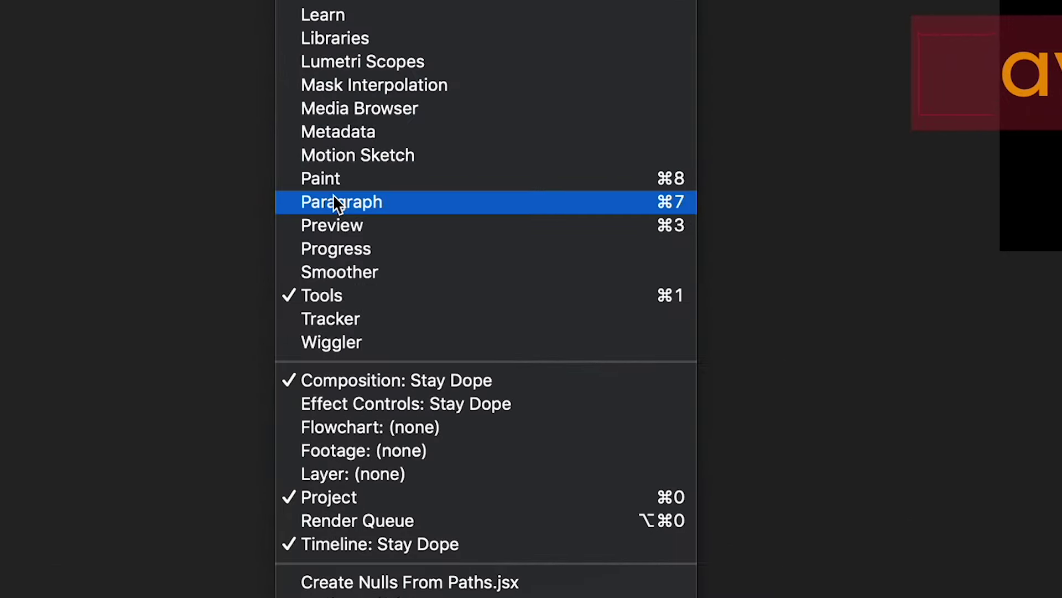
{"action": "left_click", "coordinate": [272, 257]}
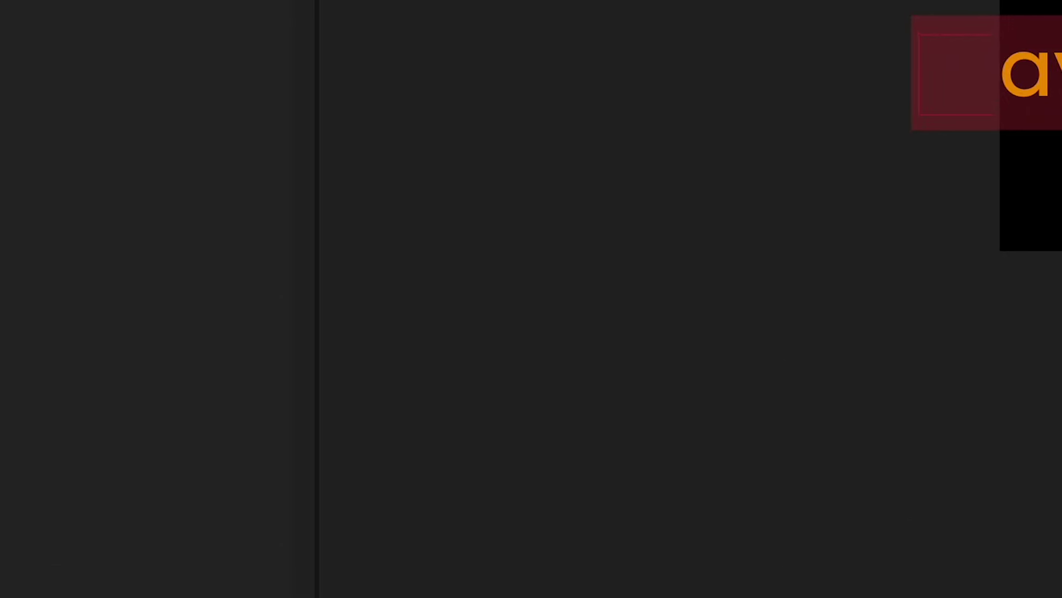
{"action": "left_click_drag", "start_coordinate": [1020, 33], "coordinate": [960, 34]}
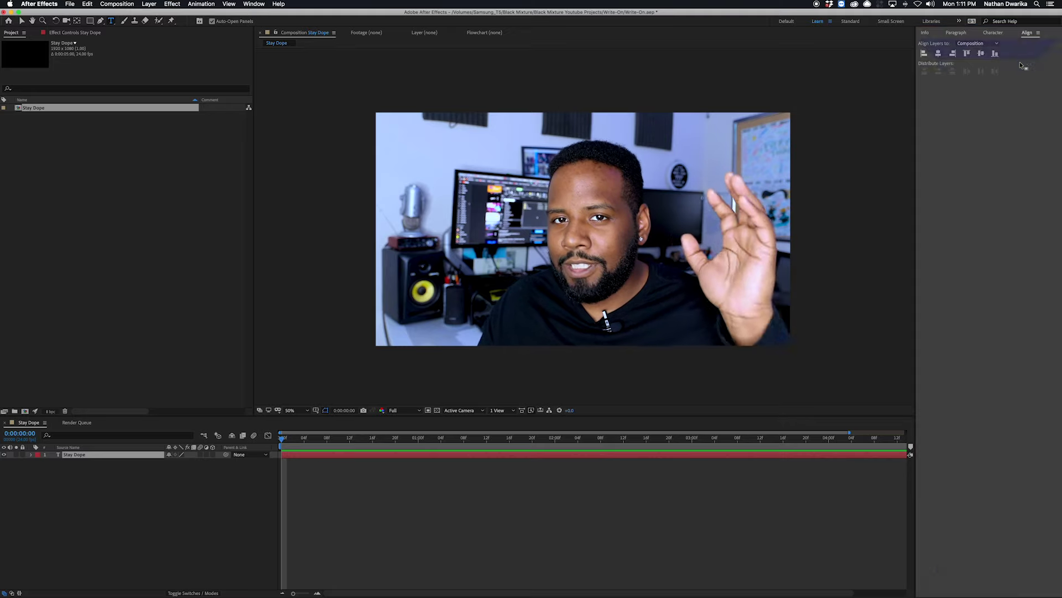
- Dock the Align panel underneath the Character panel on the right
{"action": "left_click_drag", "start_coordinate": [1020, 62], "coordinate": [974, 188]}
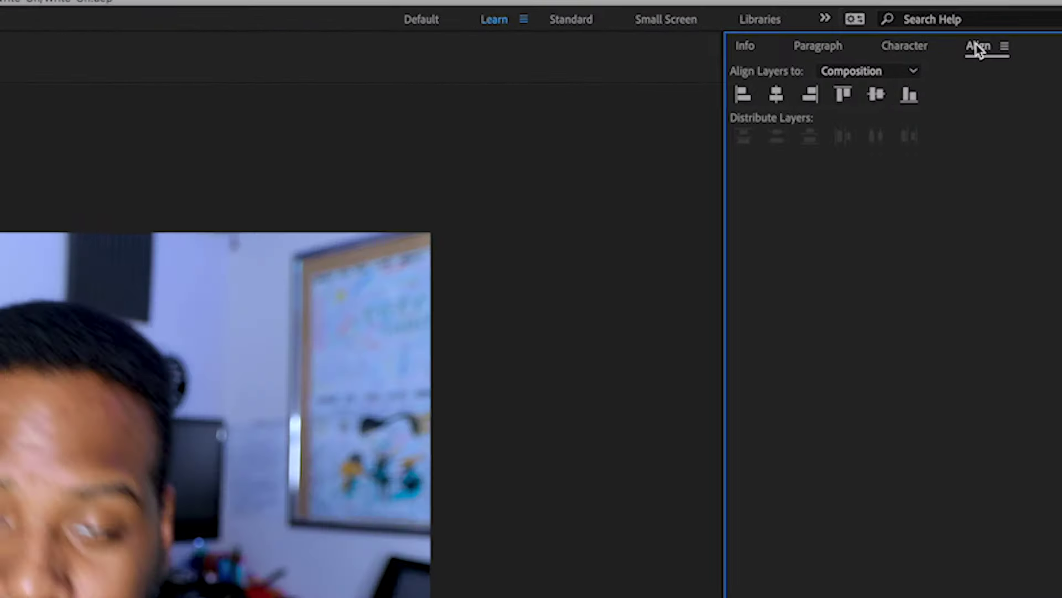
{"action": "left_click_drag", "start_coordinate": [978, 49], "coordinate": [777, 338]}
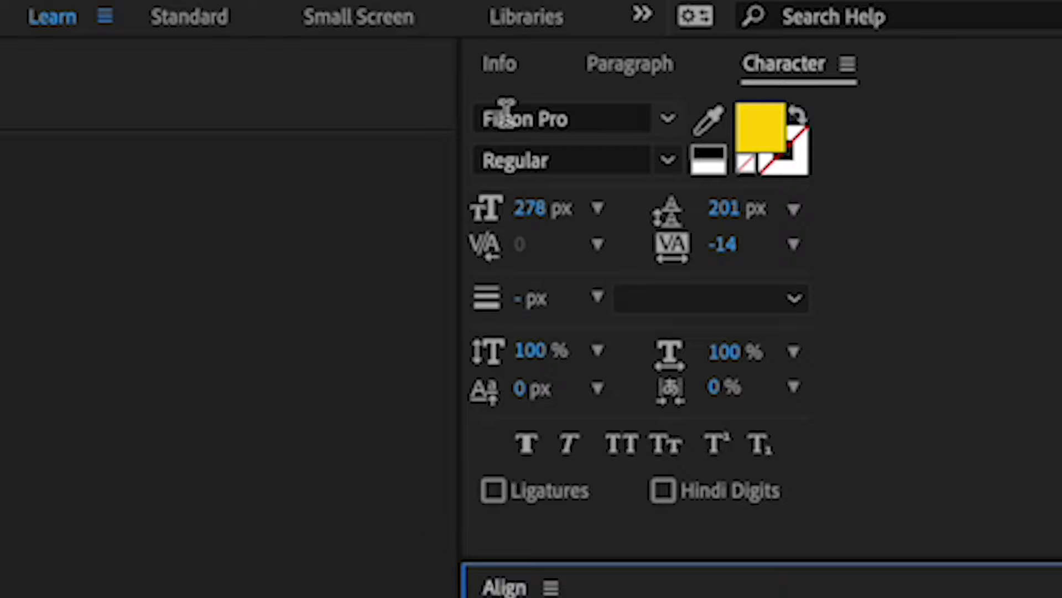
- Search the font list for 'red' and set the Stay Dope text to RedRock
{"action": "left_click", "coordinate": [526, 116]}
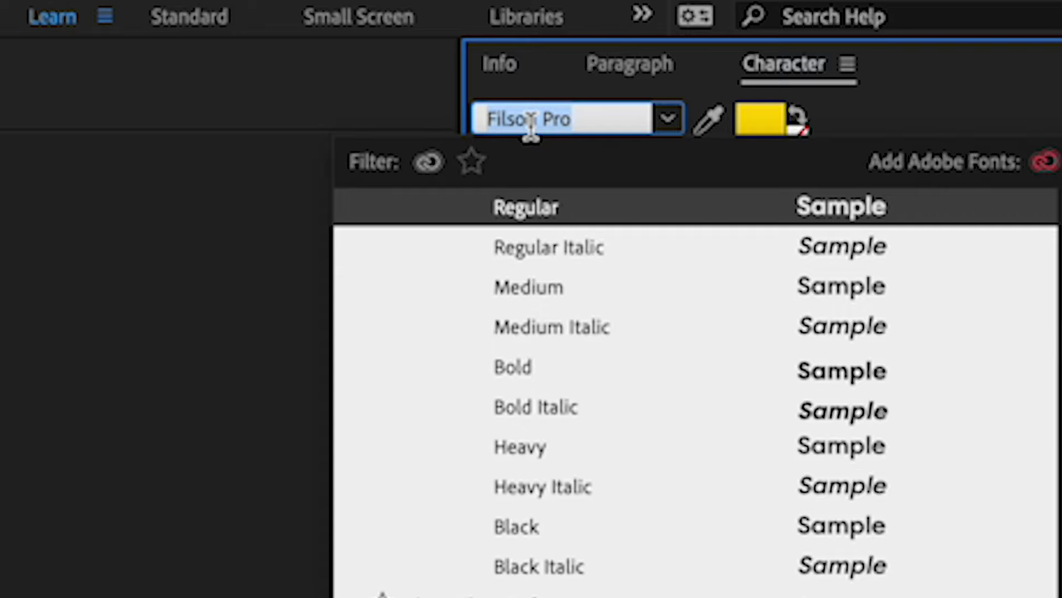
{"action": "key", "text": "BackSpace"}
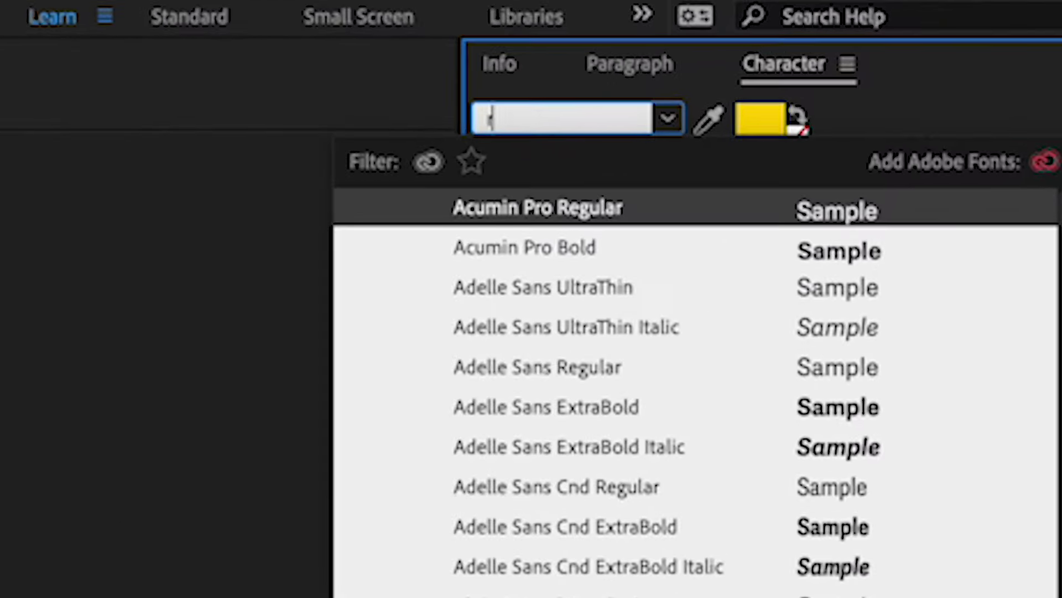
{"action": "key", "text": "Escape"}
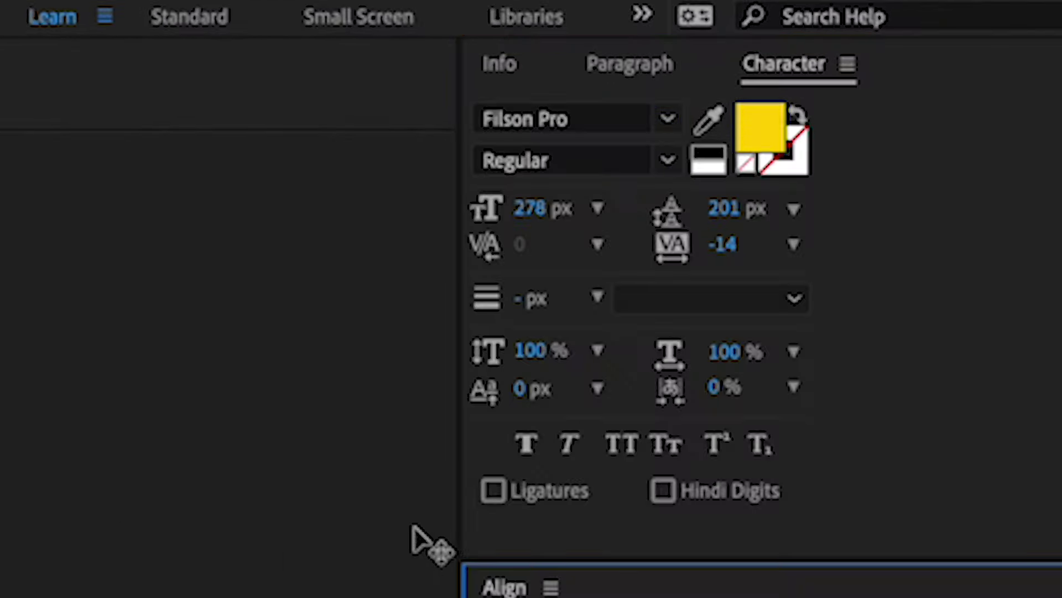
{"action": "left_click", "coordinate": [529, 119]}
{"action": "type", "text": "red"}
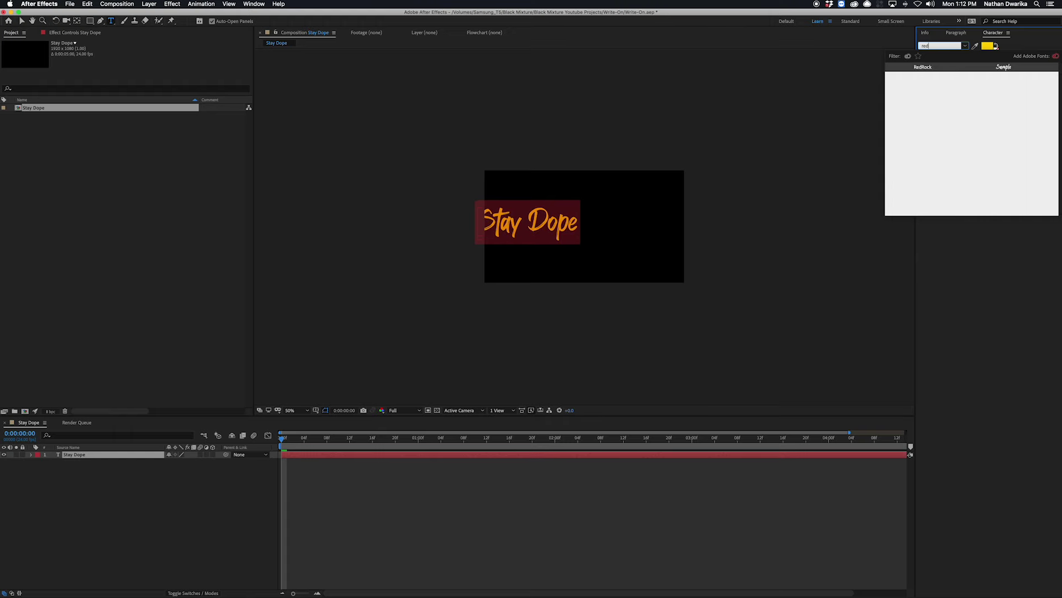
{"action": "left_click", "coordinate": [932, 68]}
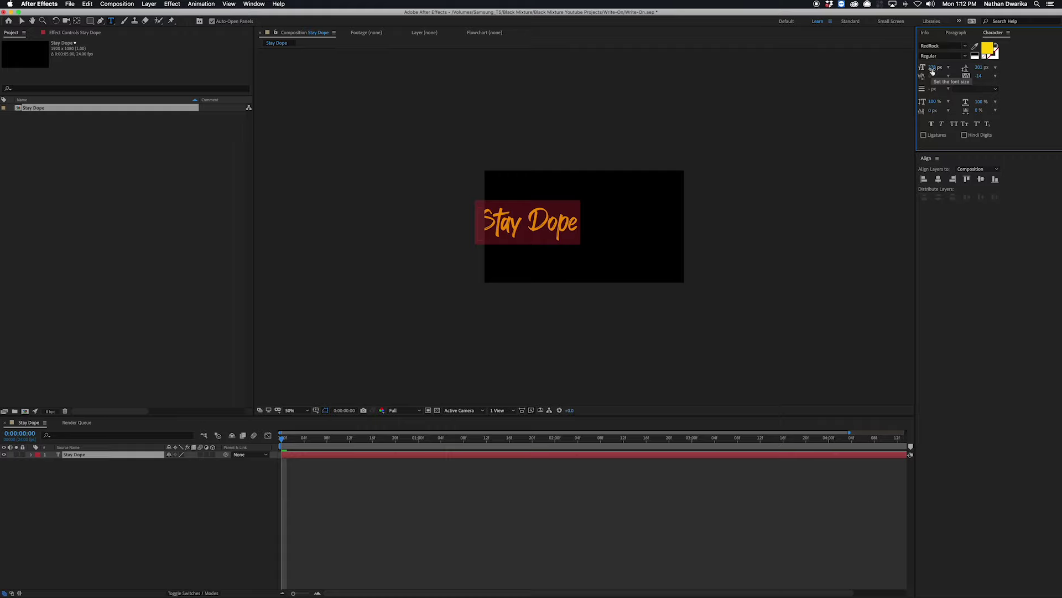
- Scale the Stay Dope text to 461 px, then align it horizontally and vertically centred
{"action": "left_click_drag", "start_coordinate": [933, 69], "coordinate": [883, 57]}
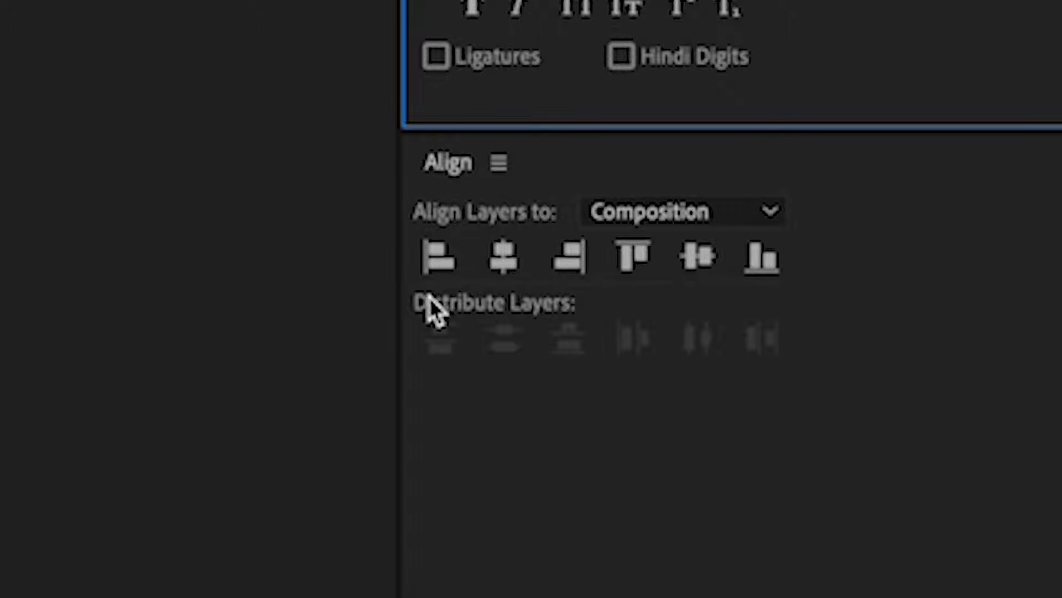
{"action": "left_click", "coordinate": [505, 264]}
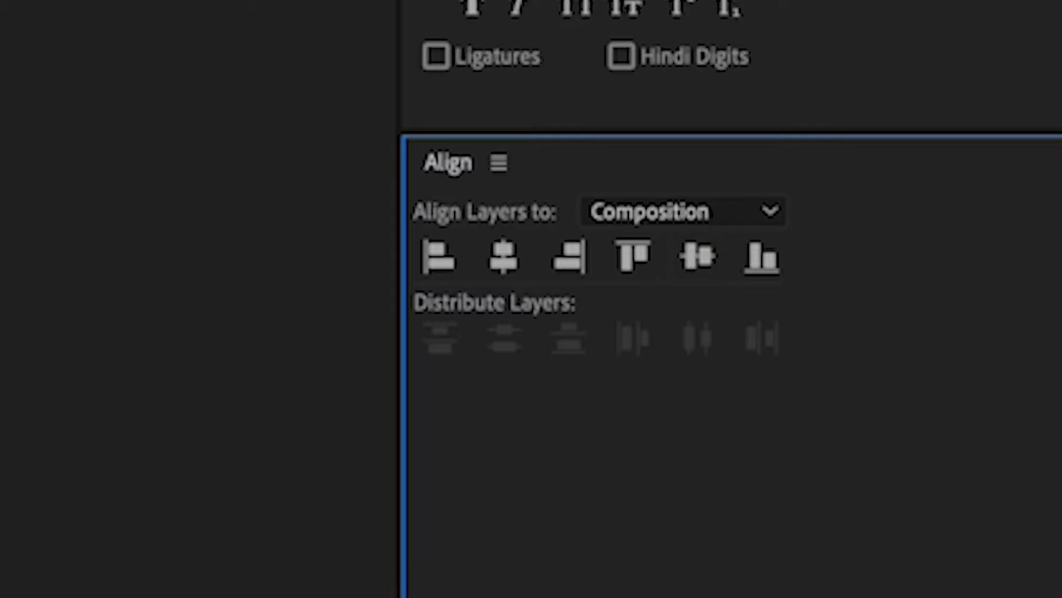
{"action": "left_click", "coordinate": [504, 257]}
{"action": "left_click", "coordinate": [697, 256]}
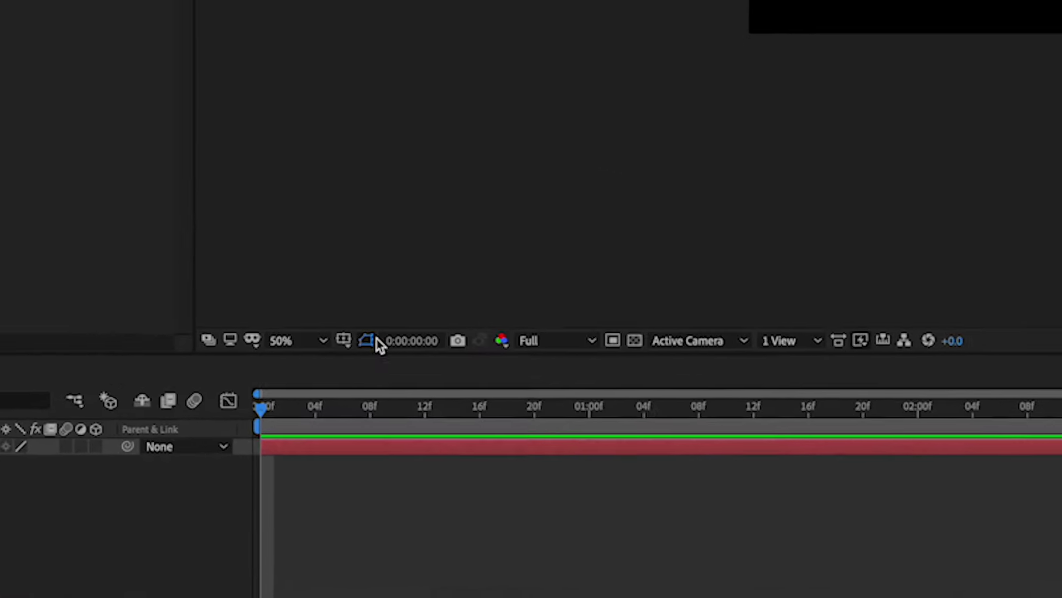
- Show the title/action safe guides over the composition
{"action": "left_click", "coordinate": [357, 302]}
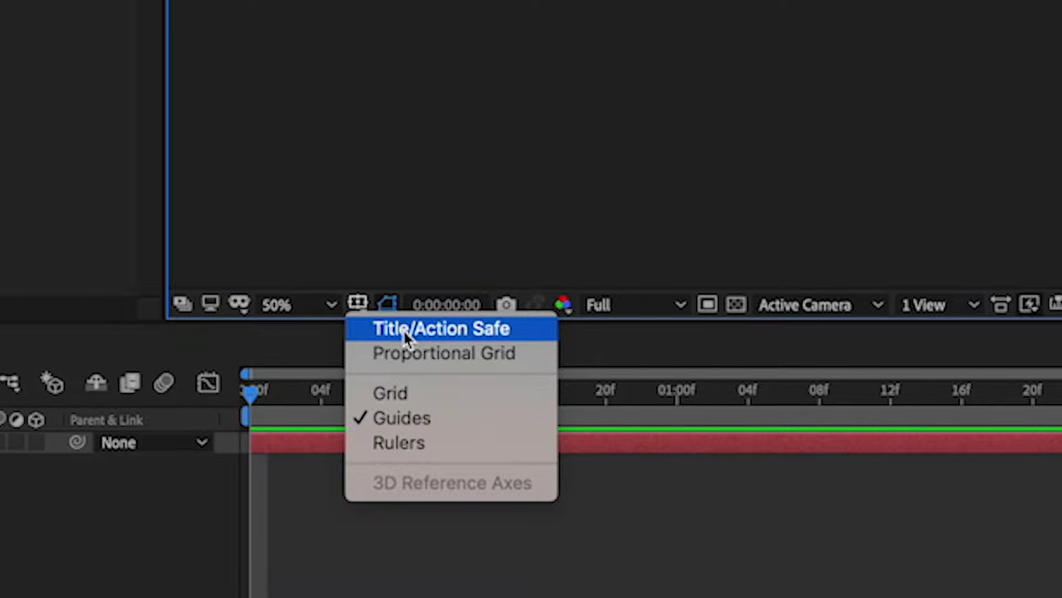
{"action": "left_click", "coordinate": [403, 329]}
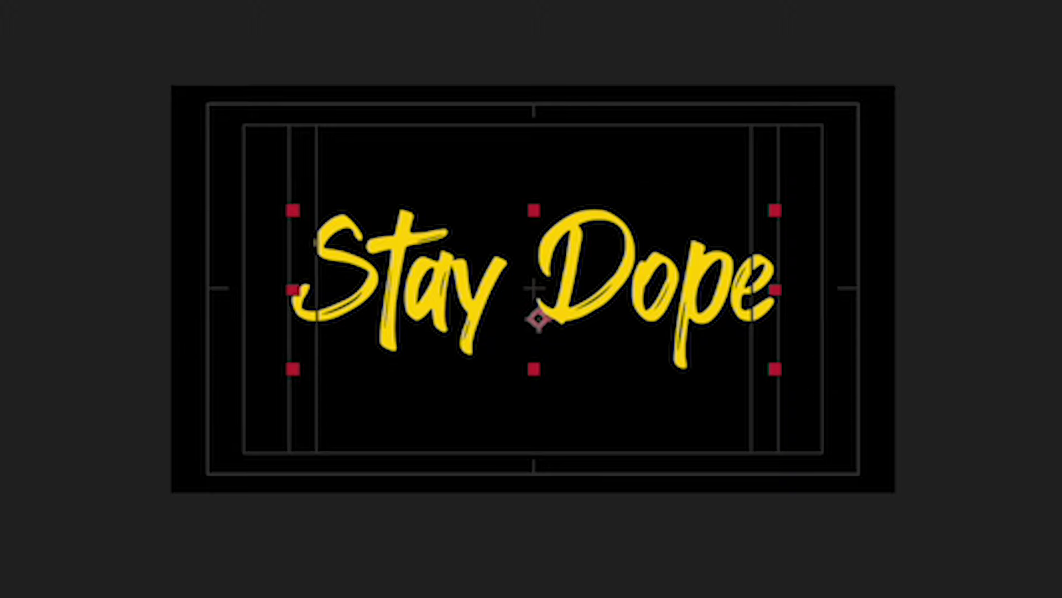
{"action": "key", "text": "comma"}
{"action": "key", "text": "period"}
{"action": "key", "text": "period"}
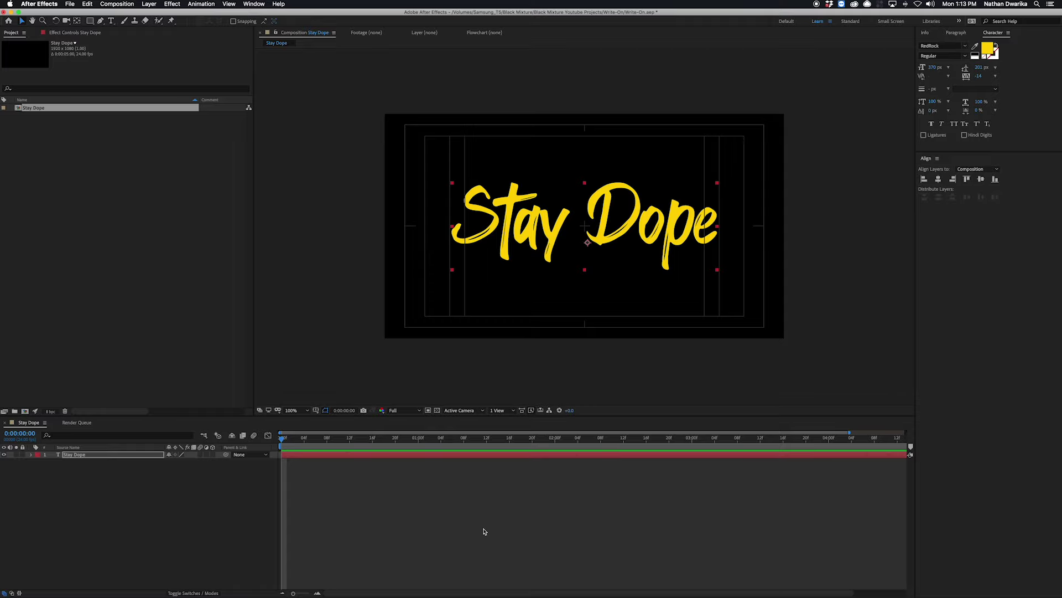
- Set the Stay Dope font size to 340 px
{"action": "left_click", "coordinate": [933, 67]}
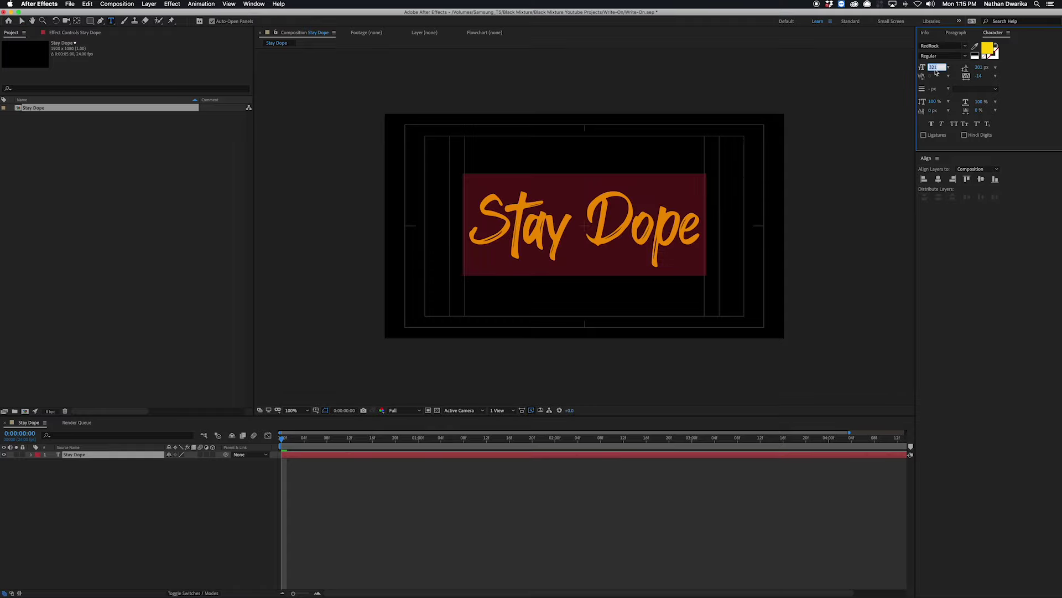
{"action": "left_click_drag", "start_coordinate": [935, 72], "coordinate": [946, 72]}
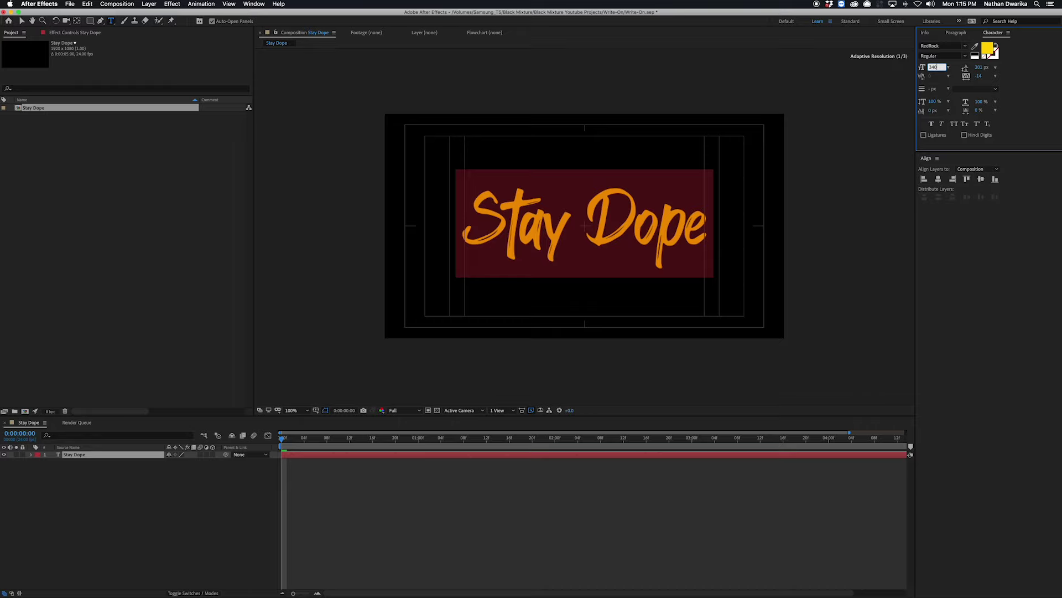
{"action": "key", "text": "Return"}
{"action": "left_click", "coordinate": [939, 179]}
{"action": "left_click", "coordinate": [981, 179]}
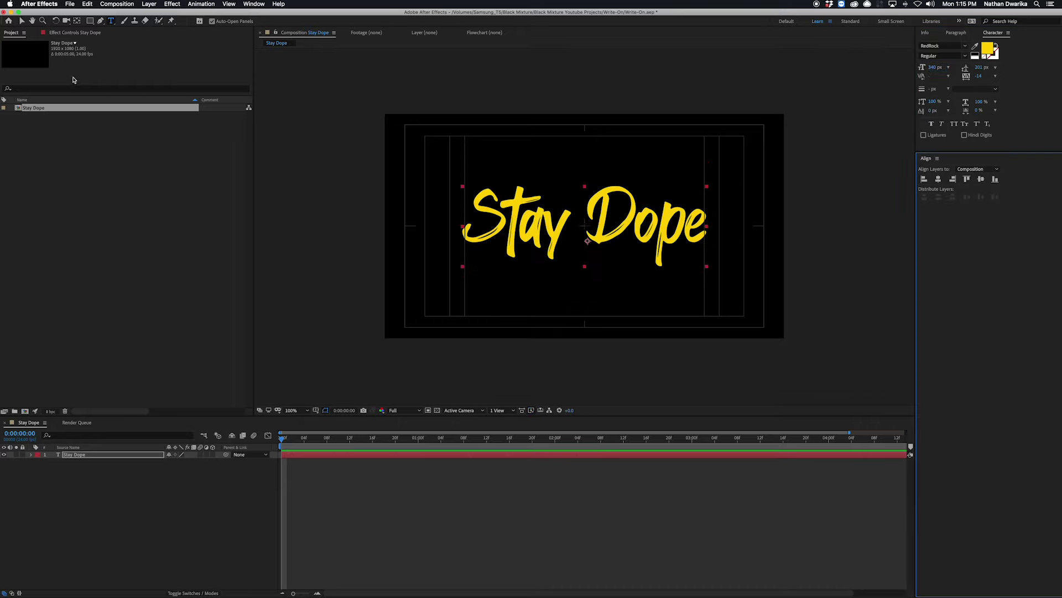
- Switch to the Selection tool, deselect the text, and hide the title/action safe guides
{"action": "left_click", "coordinate": [22, 21]}
{"action": "left_click", "coordinate": [578, 334]}
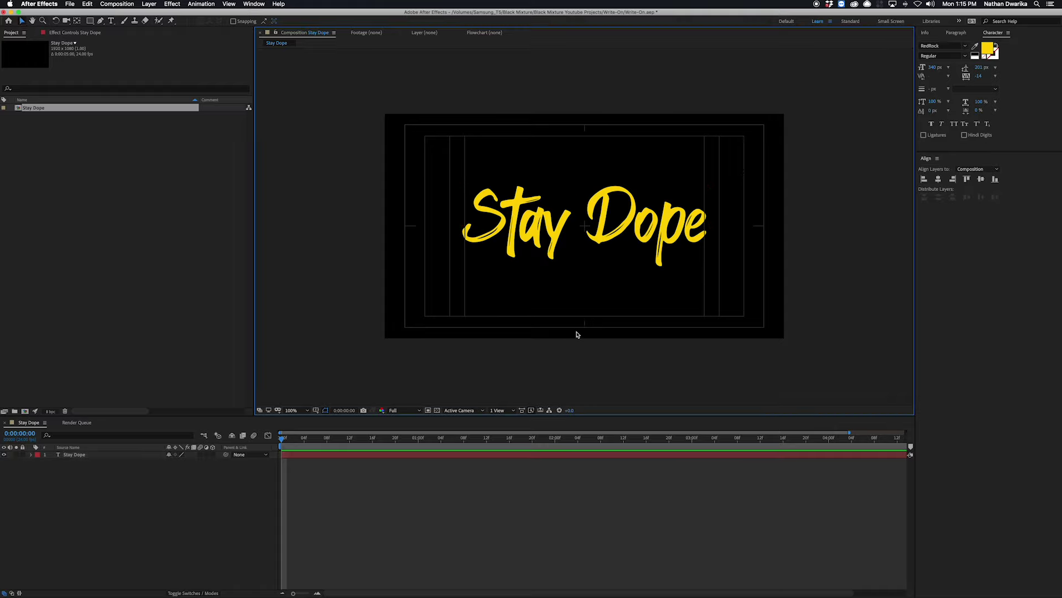
{"action": "left_click", "coordinate": [316, 410]}
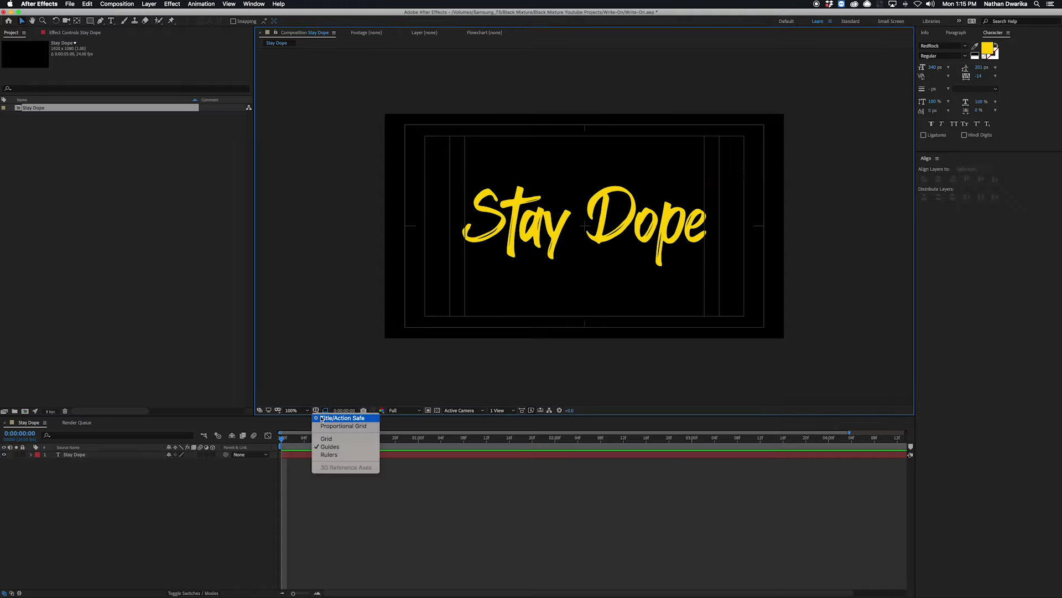
{"action": "left_click", "coordinate": [321, 419]}
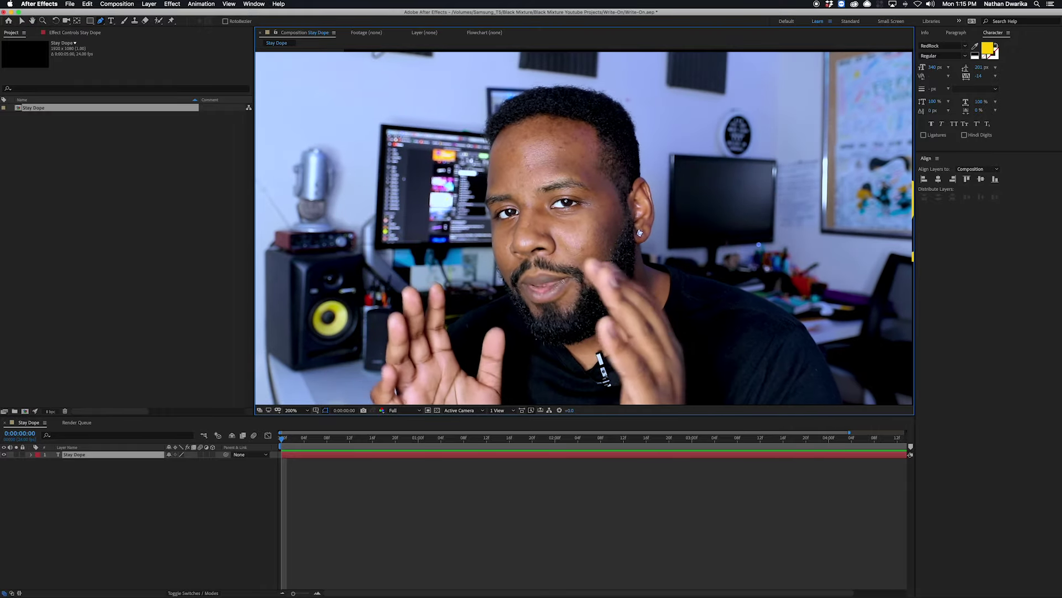
- Zoom the viewer in, deselect the Stay Dope layer with F2, and pick the Pen tool
{"action": "key", "text": "period"}
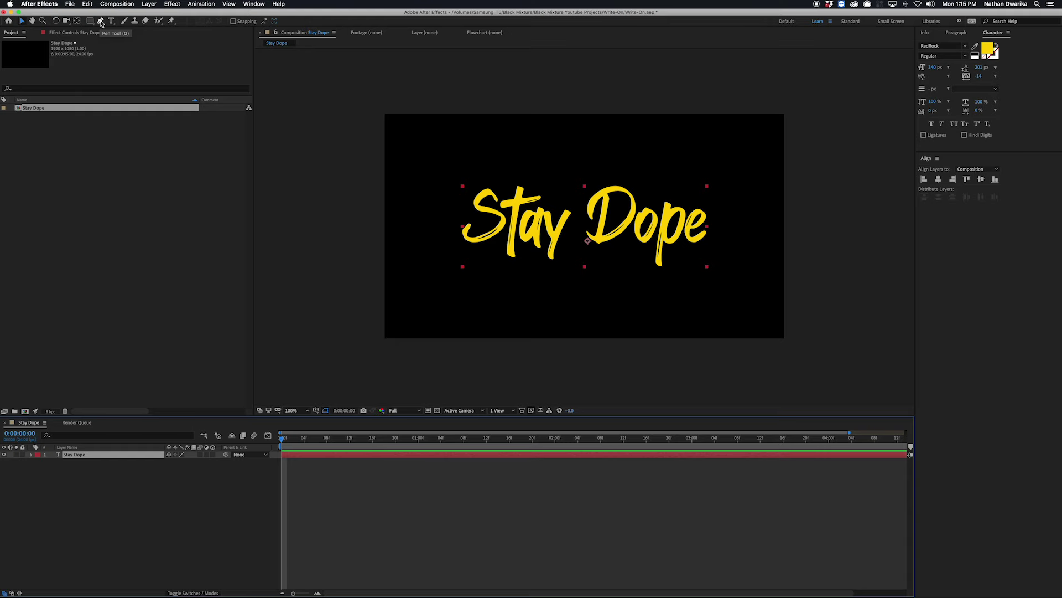
{"action": "left_click", "coordinate": [101, 21]}
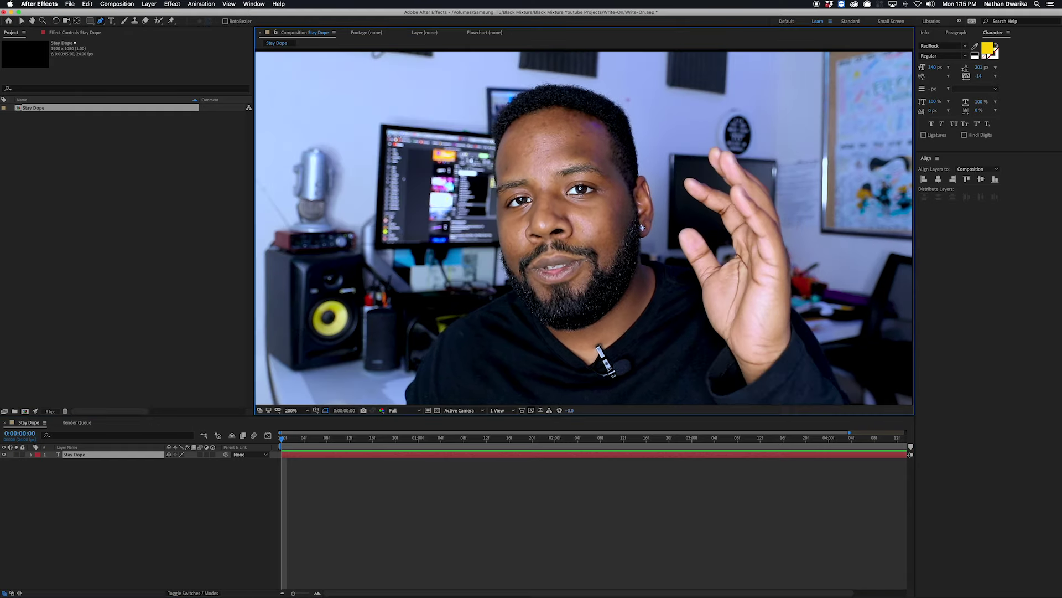
{"action": "key", "text": "period"}
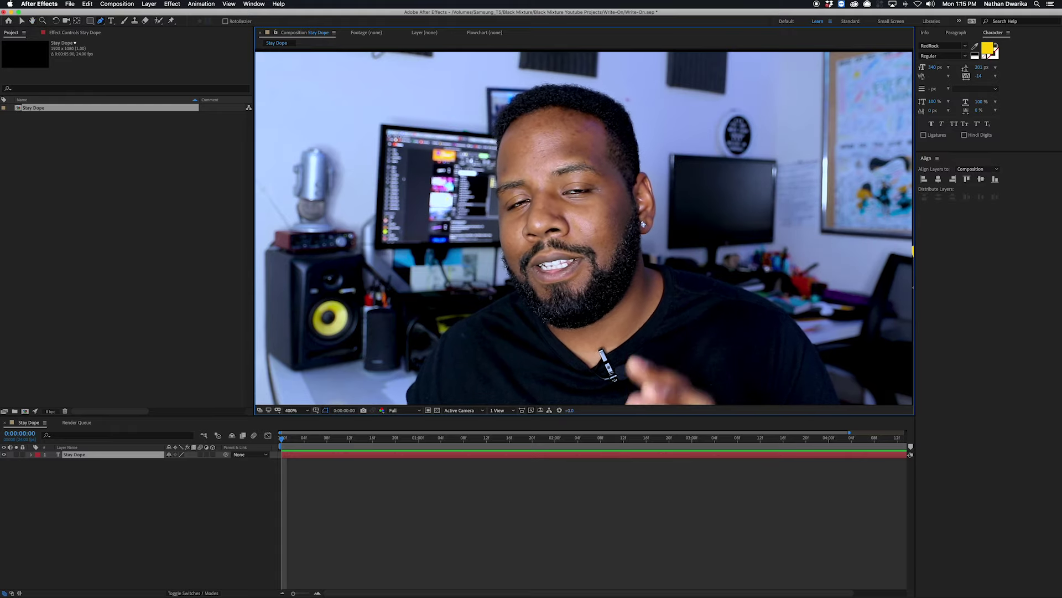
{"action": "key", "text": "F2"}
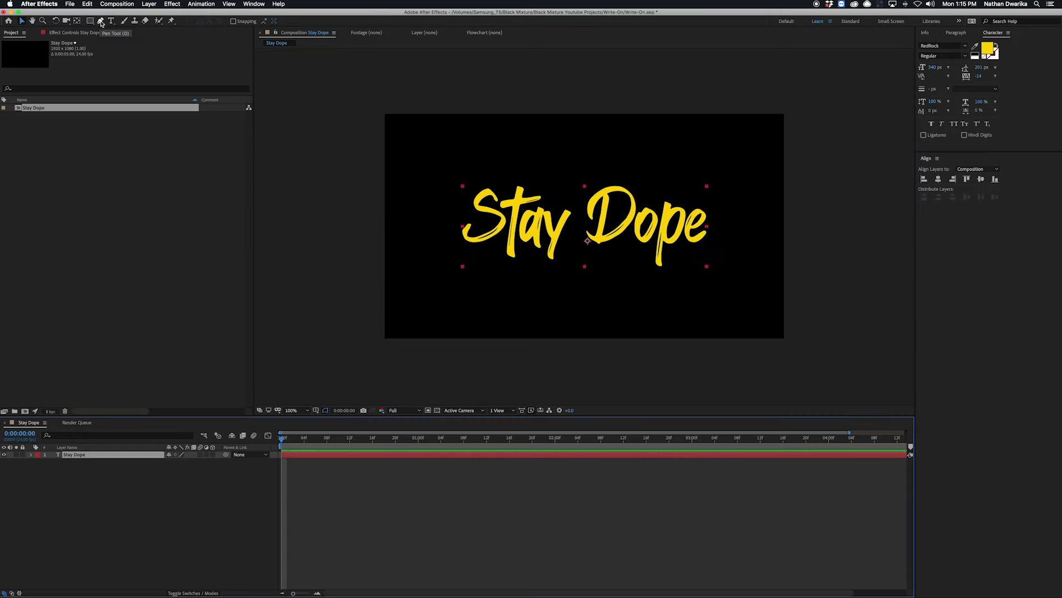
{"action": "left_click", "coordinate": [101, 22]}
- Trace a curved mask path along the S of Stay
{"action": "key", "text": "period"}
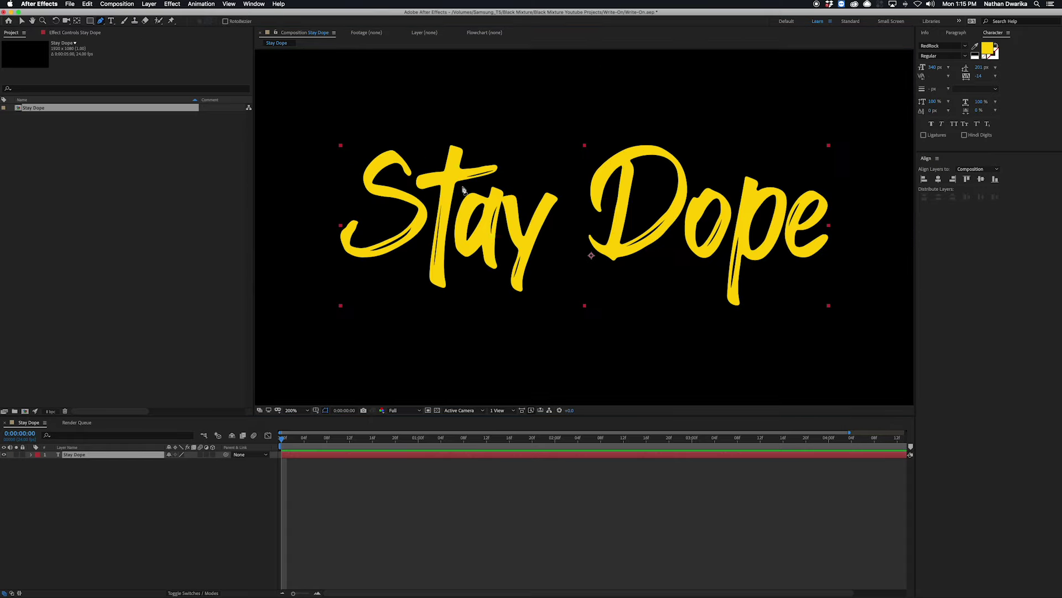
{"action": "scroll", "coordinate": [564, 188], "scroll_direction": "up", "scroll_amount": 2}
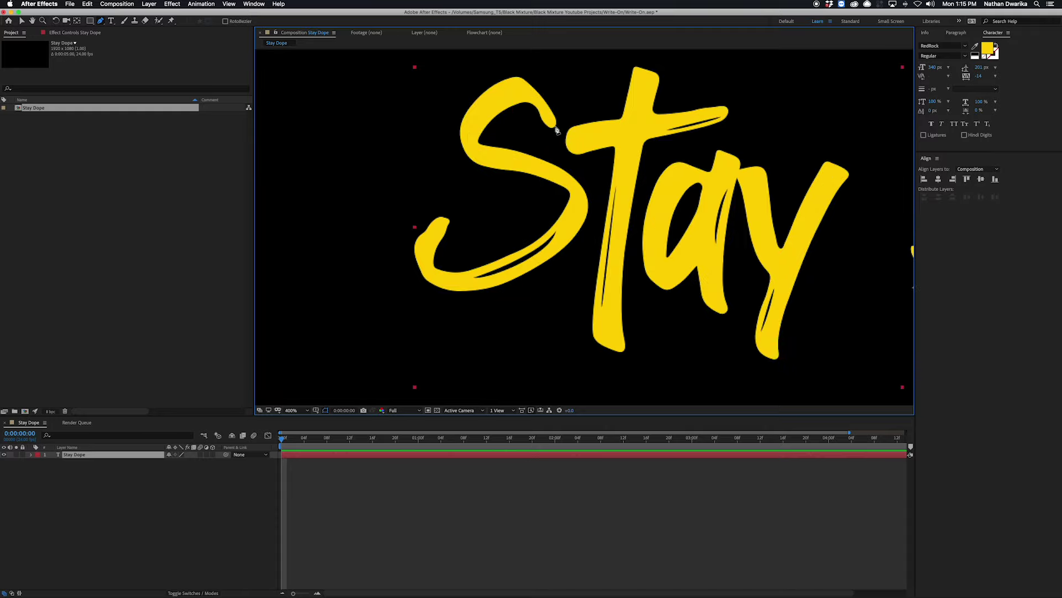
{"action": "left_click", "coordinate": [555, 126]}
{"action": "left_click_drag", "start_coordinate": [517, 89], "coordinate": [497, 93]}
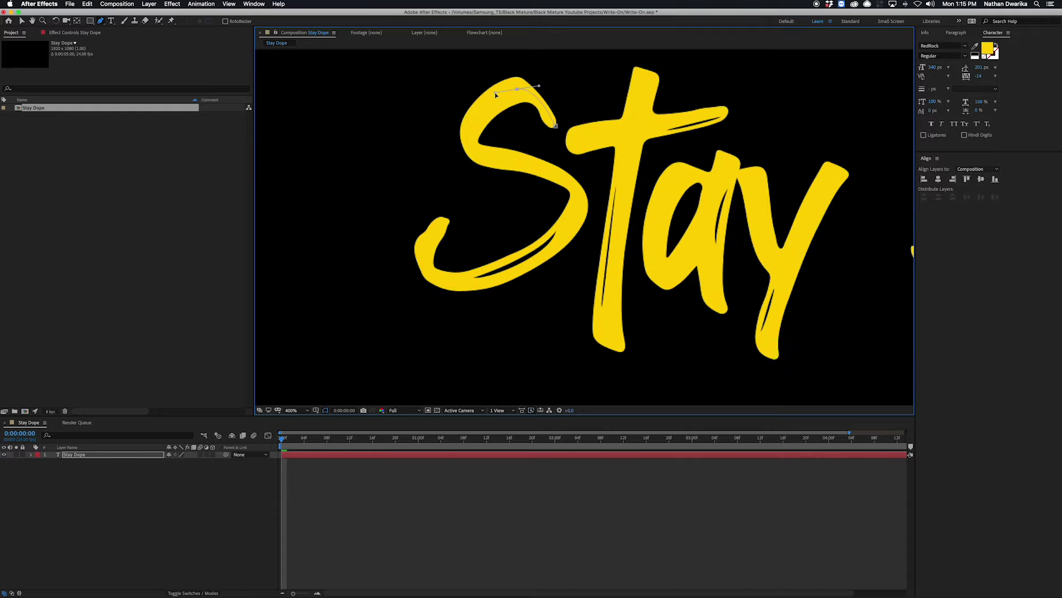
{"action": "left_click", "coordinate": [470, 143]}
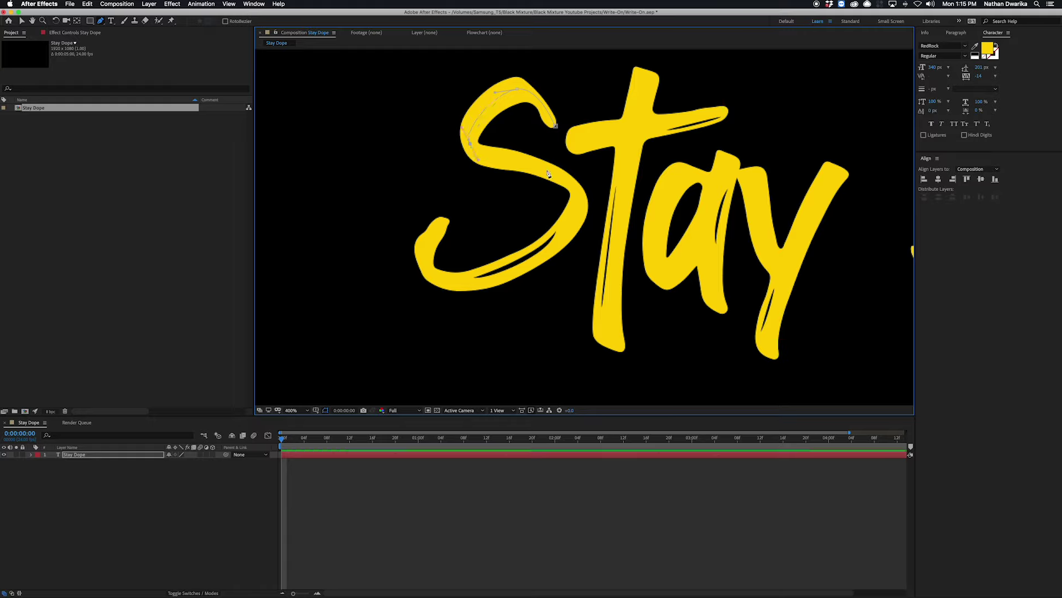
{"action": "left_click_drag", "start_coordinate": [580, 197], "coordinate": [570, 235]}
{"action": "left_click_drag", "start_coordinate": [456, 280], "coordinate": [387, 261]}
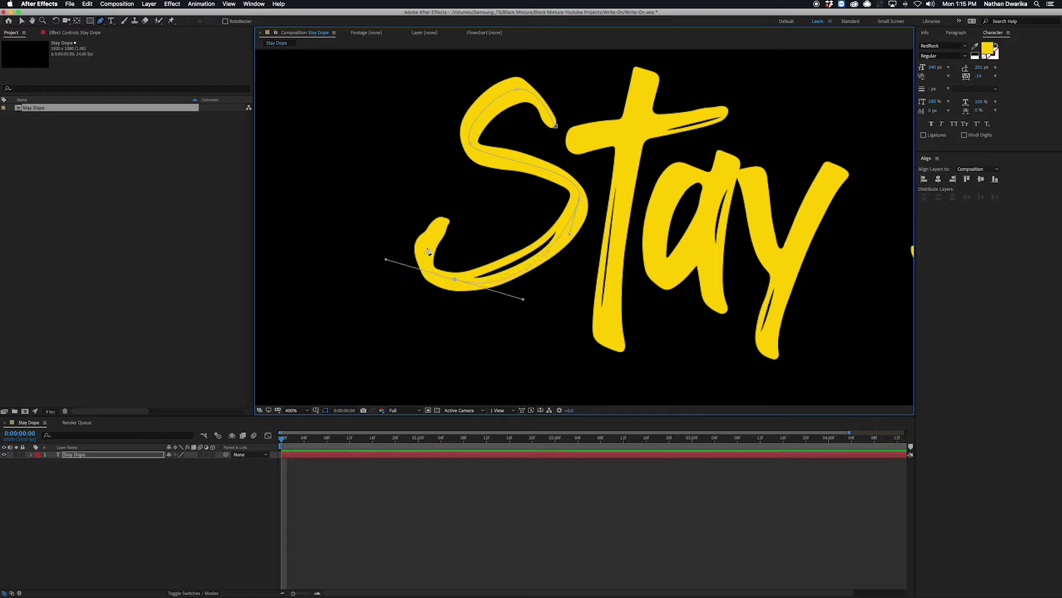
{"action": "mouse_move", "coordinate": [431, 233]}
{"action": "left_mouse_down"}
{"action": "mouse_move", "coordinate": [409, 224]}
{"action": "mouse_move", "coordinate": [428, 223]}
{"action": "mouse_move", "coordinate": [415, 249]}
{"action": "mouse_move", "coordinate": [437, 228]}
{"action": "left_mouse_up"}
{"action": "left_click_drag", "start_coordinate": [385, 261], "coordinate": [415, 279]}
- Draw a mask path from the top to the bottom of the t stem
{"action": "left_click", "coordinate": [220, 479]}
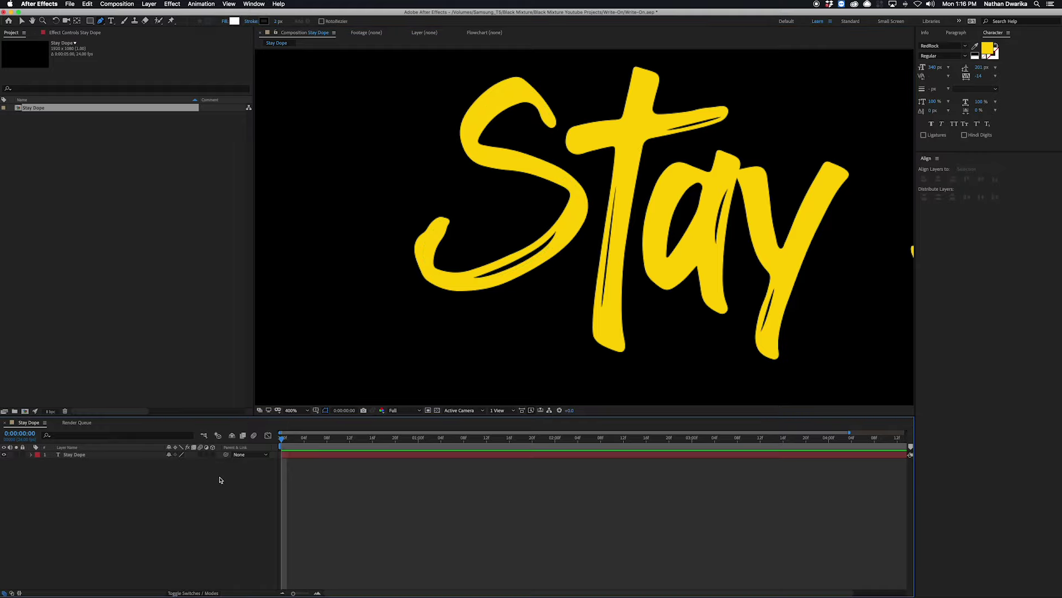
{"action": "left_click", "coordinate": [141, 454]}
{"action": "left_click", "coordinate": [607, 237]}
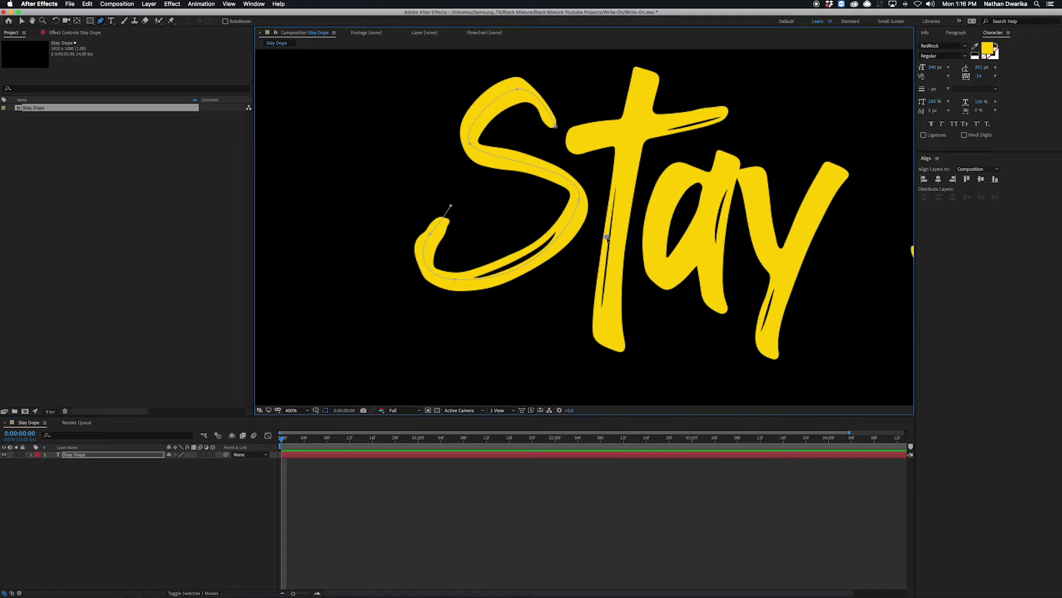
{"action": "key", "text": "super+z"}
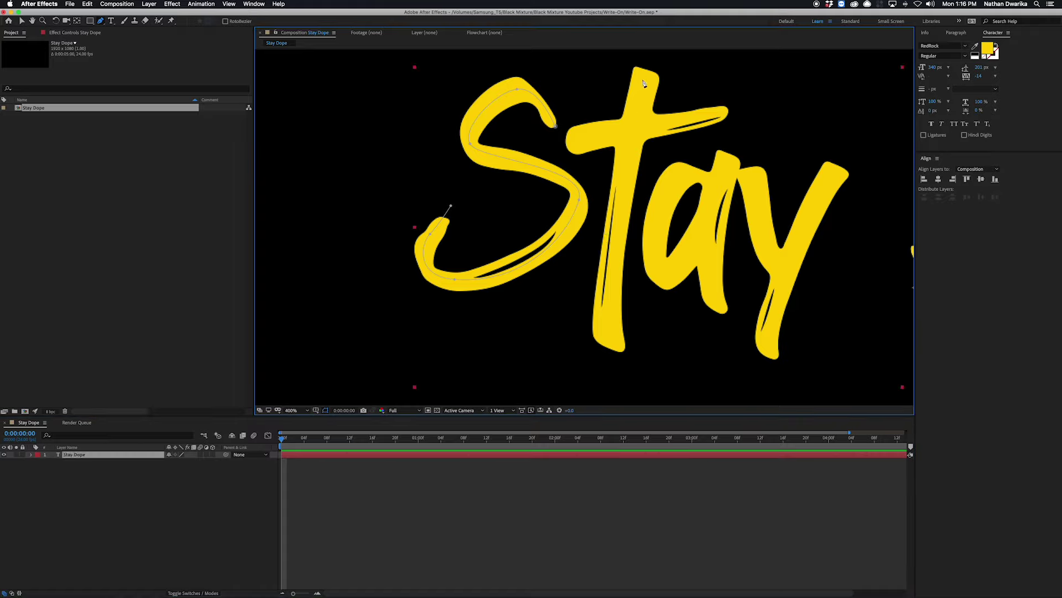
{"action": "left_click", "coordinate": [648, 63]}
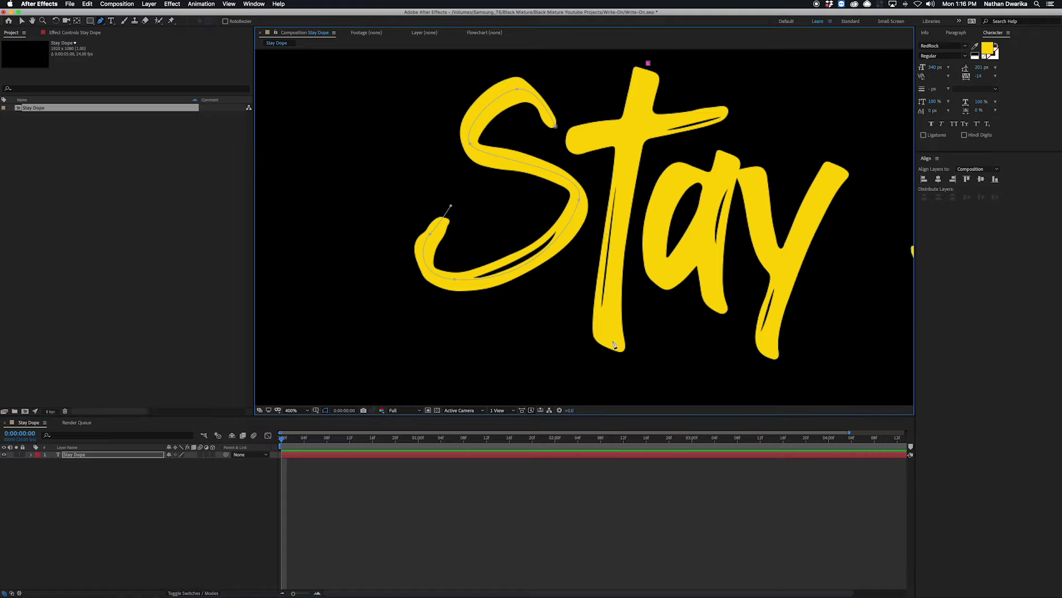
{"action": "left_click_drag", "start_coordinate": [608, 357], "coordinate": [624, 381]}
{"action": "left_click", "coordinate": [576, 484]}
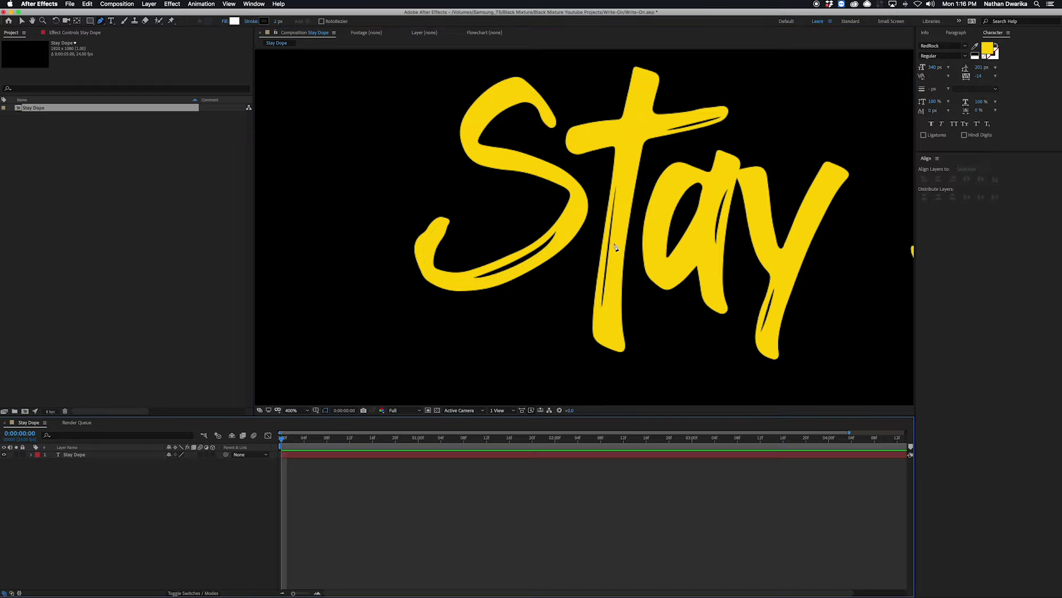
{"action": "left_click", "coordinate": [586, 452]}
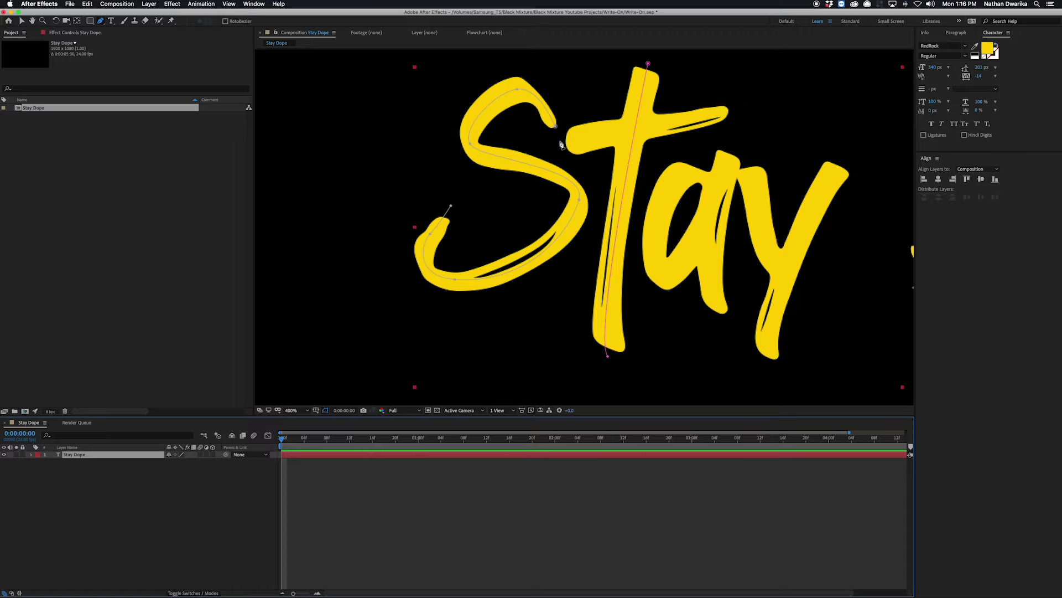
- Trace a mask path across the t's crossbar and deselect the layer to check it
{"action": "left_click", "coordinate": [726, 112]}
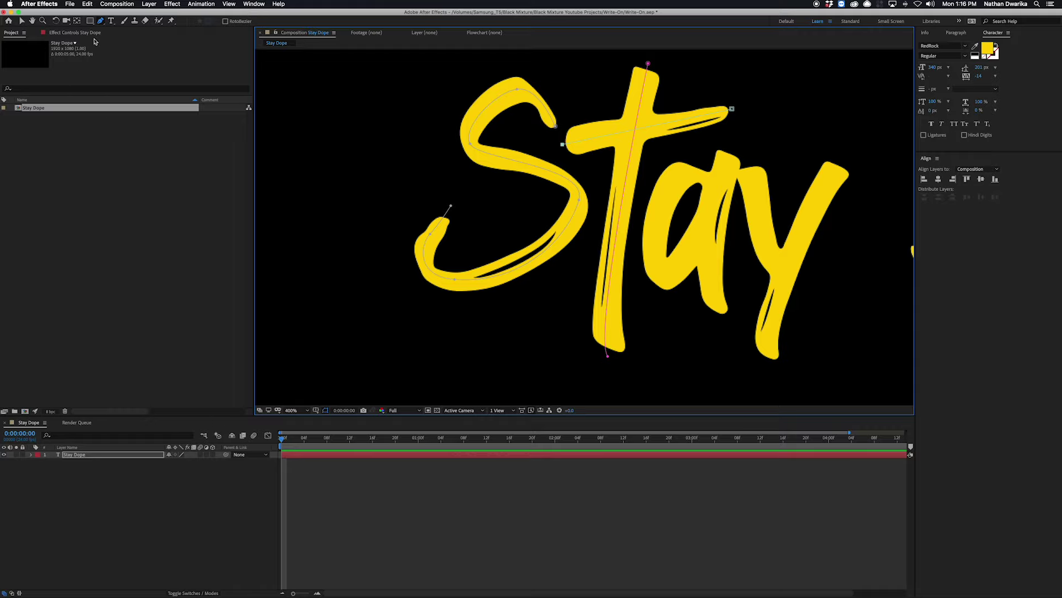
{"action": "left_click", "coordinate": [100, 21]}
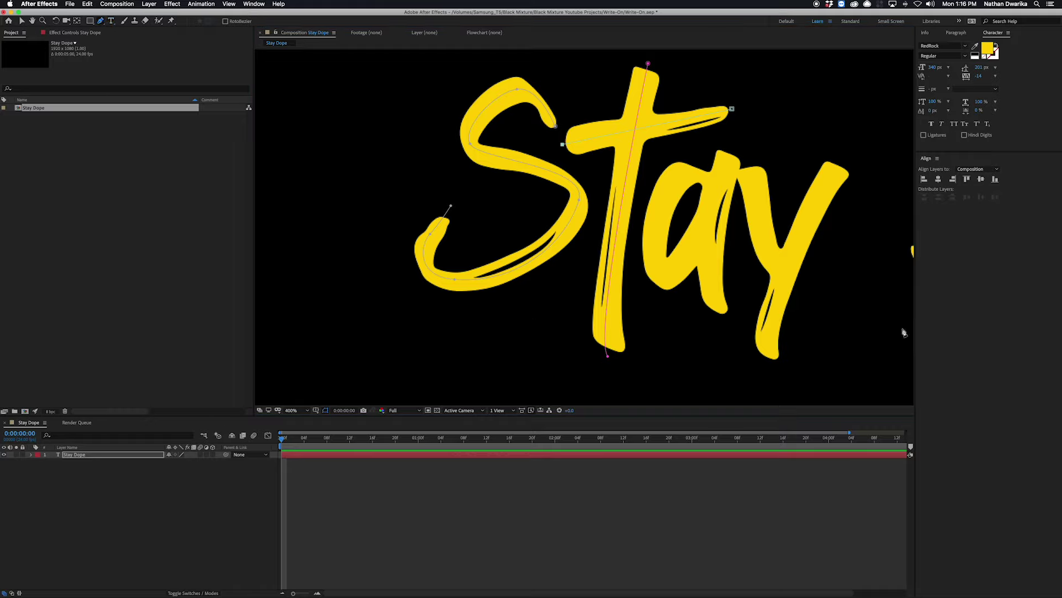
{"action": "left_click", "coordinate": [708, 179]}
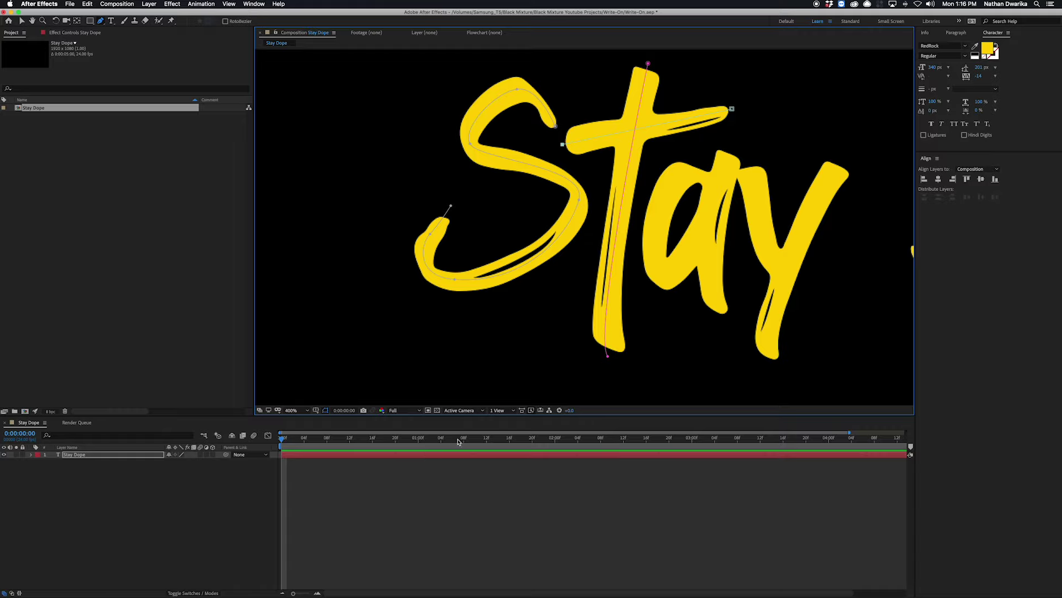
{"action": "key", "text": "F1"}
{"action": "key", "text": "F2"}
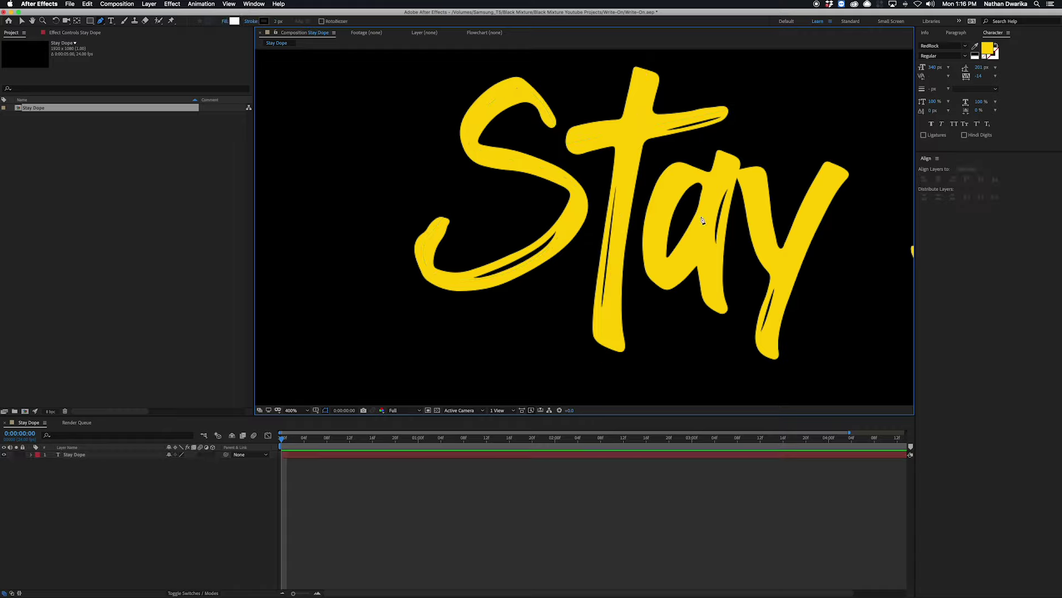
- Draw a mask path down the y, curving along its tail
{"action": "left_click", "coordinate": [103, 462]}
{"action": "left_click", "coordinate": [103, 455]}
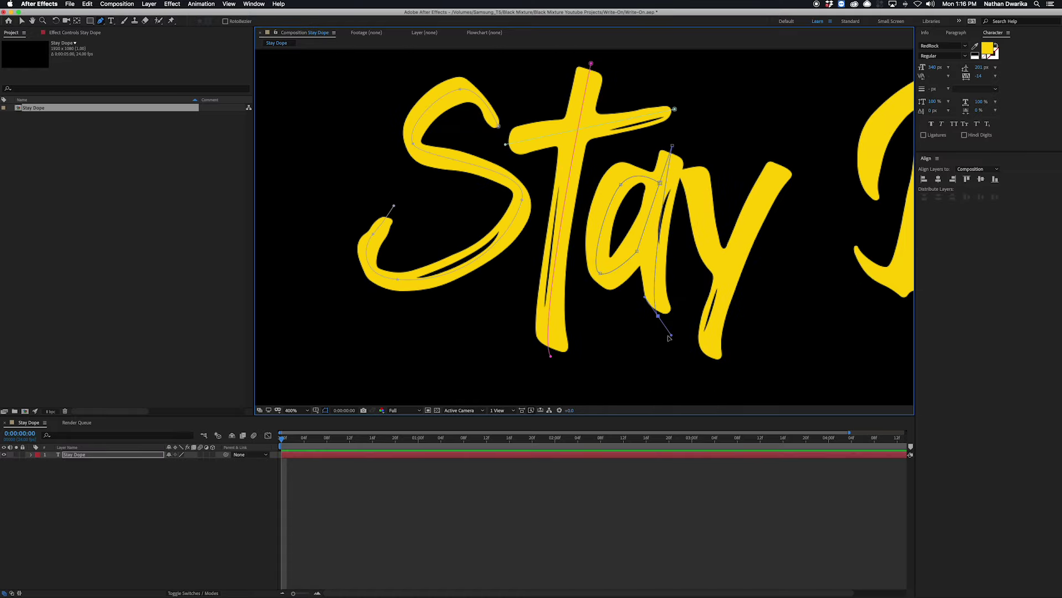
{"action": "left_click", "coordinate": [690, 164]}
{"action": "left_click", "coordinate": [716, 263]}
{"action": "left_click", "coordinate": [785, 154]}
{"action": "left_click_drag", "start_coordinate": [711, 361], "coordinate": [729, 384]}
- Pan to the word Dope and trace a curved mask path around the D
{"action": "key", "text": "h"}
{"action": "left_click_drag", "start_coordinate": [723, 300], "coordinate": [390, 333]}
{"action": "key", "text": "g"}
{"action": "left_click_drag", "start_coordinate": [546, 234], "coordinate": [518, 188]}
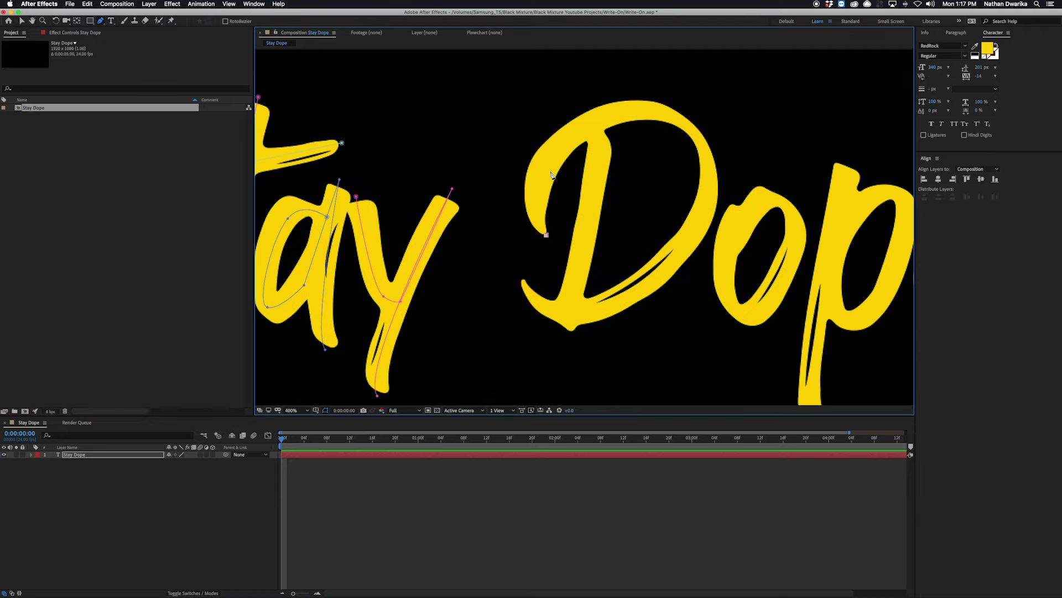
{"action": "left_click_drag", "start_coordinate": [699, 141], "coordinate": [697, 165]}
{"action": "left_click_drag", "start_coordinate": [520, 278], "coordinate": [491, 237]}
{"action": "left_click", "coordinate": [562, 90]}
{"action": "left_click", "coordinate": [567, 337]}
- Trace a closed curved mask path around the o, reshaping its top and bottom curves
{"action": "scroll", "coordinate": [605, 344], "scroll_direction": "right", "scroll_amount": 5}
{"action": "left_click_drag", "start_coordinate": [607, 338], "coordinate": [666, 365]}
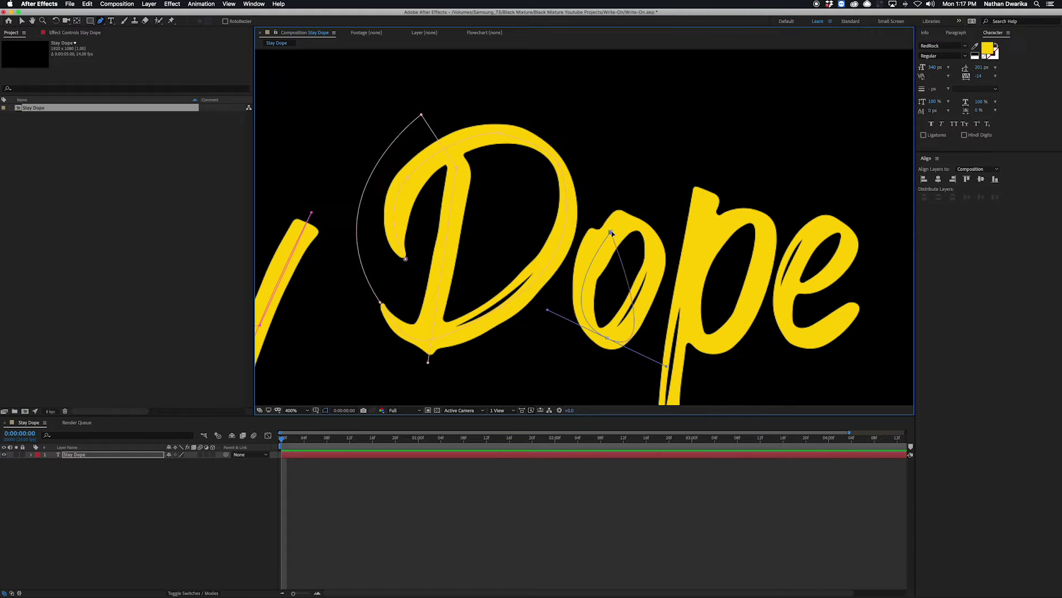
{"action": "left_click", "coordinate": [611, 233]}
{"action": "left_click_drag", "start_coordinate": [649, 278], "coordinate": [660, 285]}
{"action": "left_click_drag", "start_coordinate": [637, 224], "coordinate": [654, 202]}
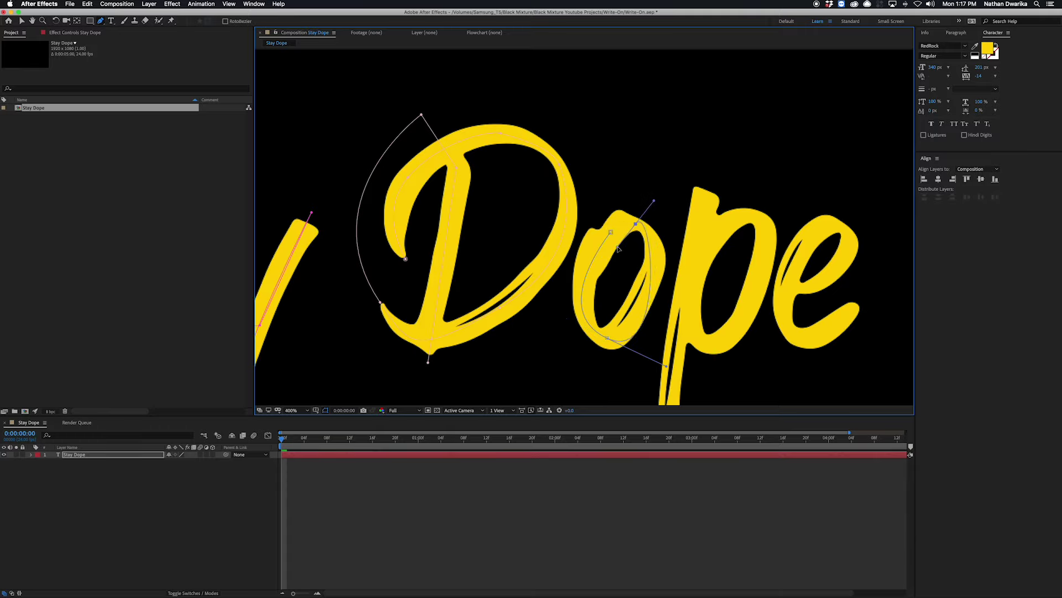
{"action": "key", "text": "super+z"}
{"action": "key", "text": "super+z"}
{"action": "left_click_drag", "start_coordinate": [637, 224], "coordinate": [653, 201]}
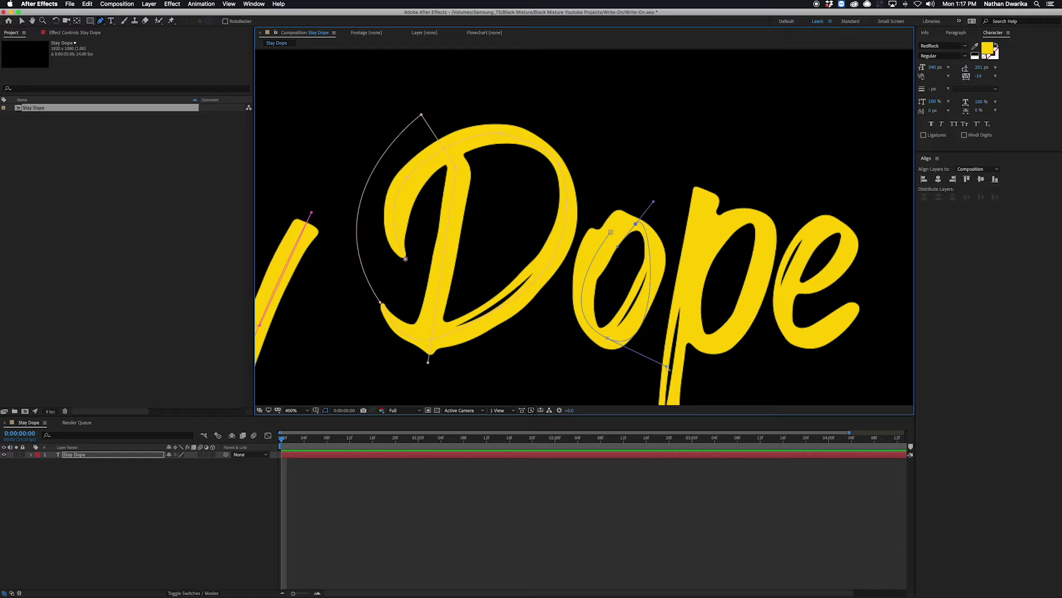
{"action": "left_click_drag", "start_coordinate": [667, 367], "coordinate": [641, 340]}
{"action": "left_click_drag", "start_coordinate": [654, 202], "coordinate": [686, 231]}
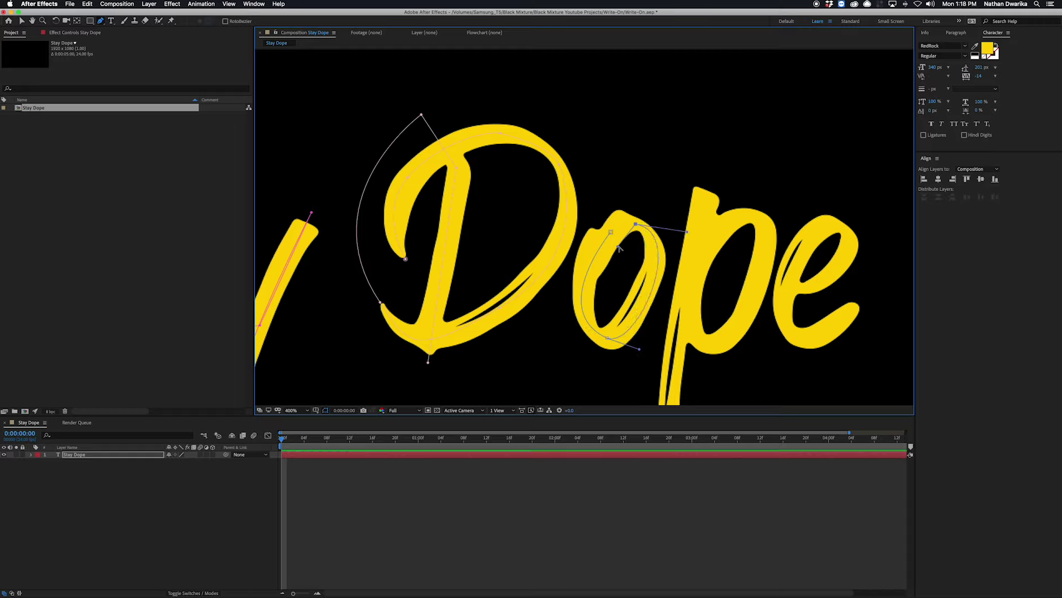
- Trace a mask path down the p, then zoom out to see all of Stay Dope
{"action": "scroll", "coordinate": [676, 80], "scroll_direction": "down", "scroll_amount": 5}
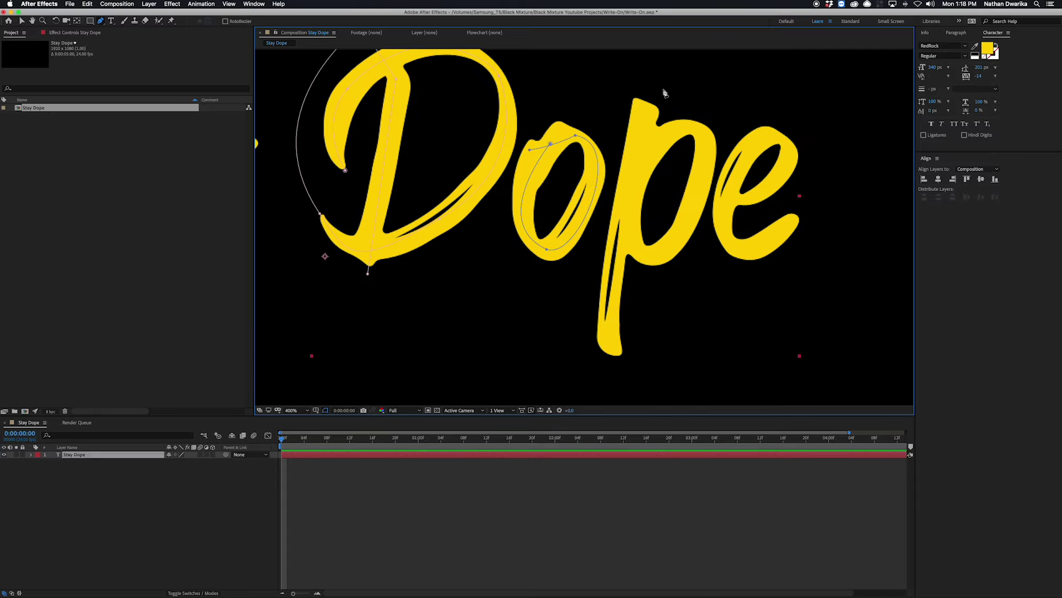
{"action": "left_click_drag", "start_coordinate": [646, 94], "coordinate": [658, 61]}
{"action": "scroll", "coordinate": [676, 80], "scroll_direction": "down", "scroll_amount": 2}
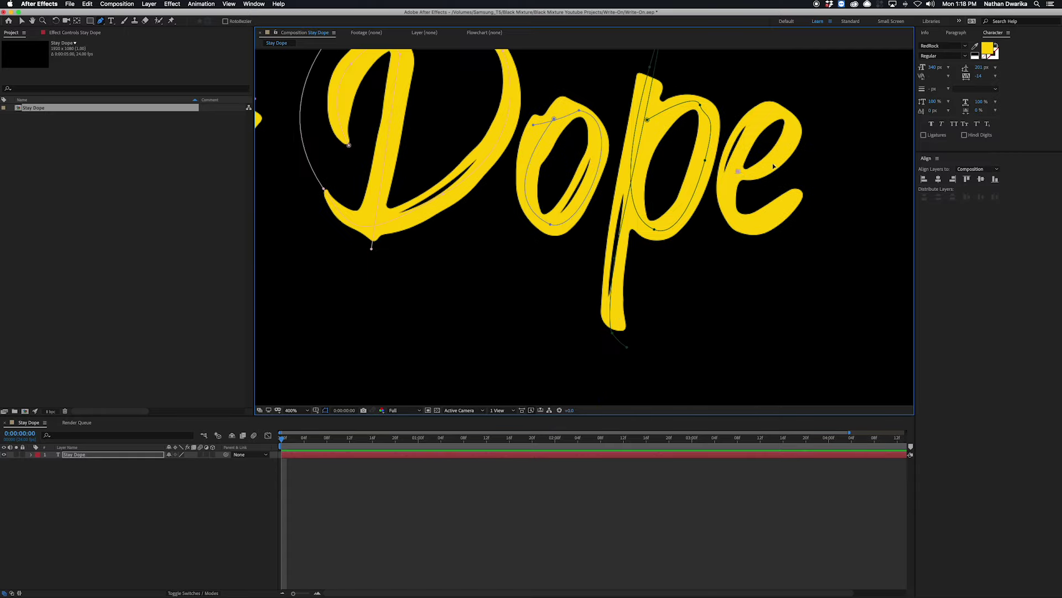
{"action": "scroll", "coordinate": [661, 399], "scroll_direction": "left", "scroll_amount": 5}
{"action": "key", "text": "comma"}
{"action": "key", "text": "comma"}
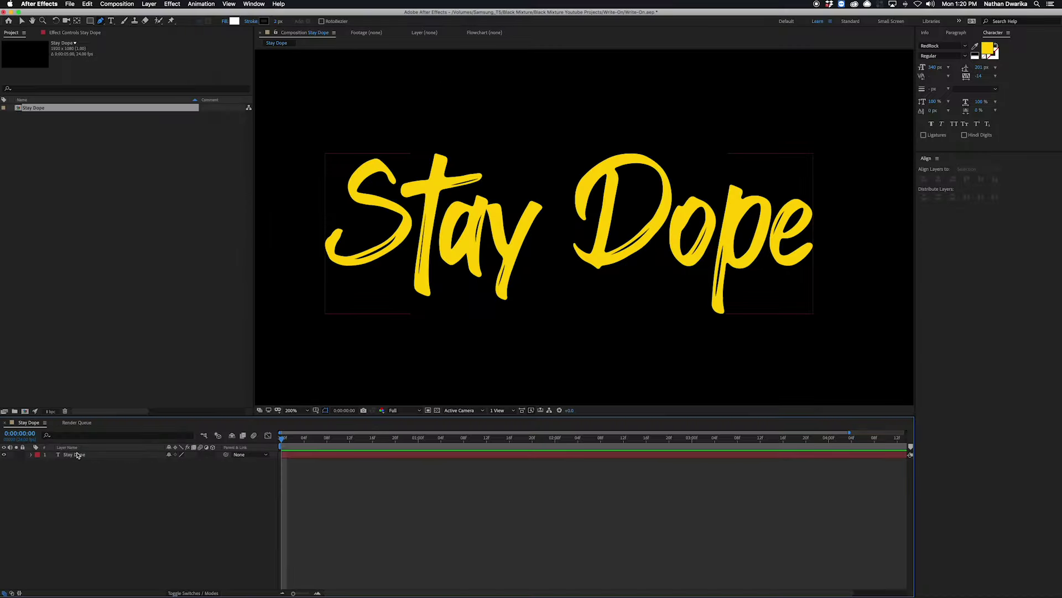
- Apply Effect > Generate > Write-on to the Stay Dope layer and preview it
{"action": "left_click", "coordinate": [78, 455]}
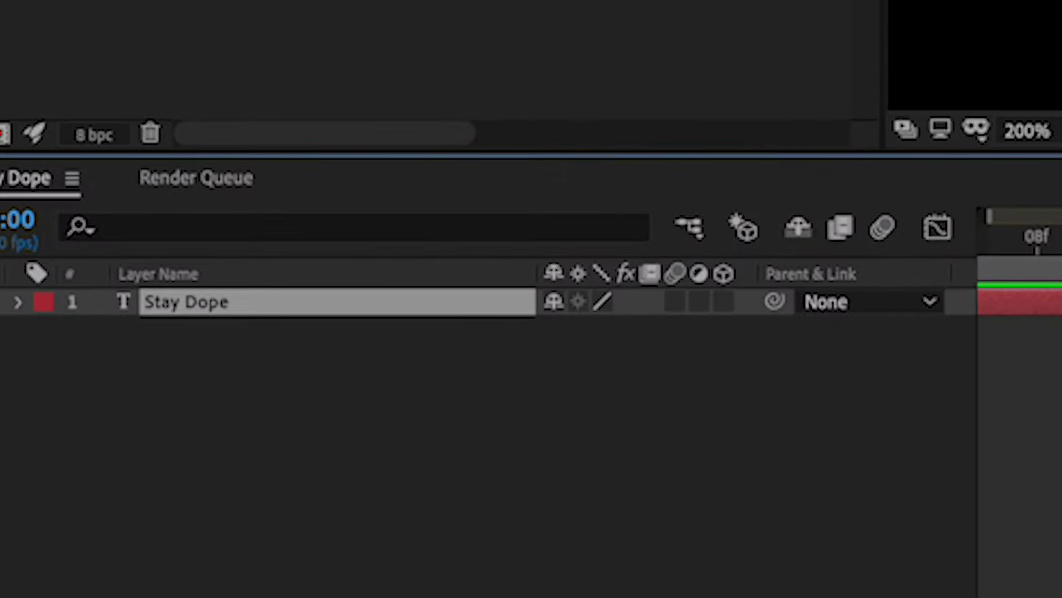
{"action": "right_click", "coordinate": [356, 308]}
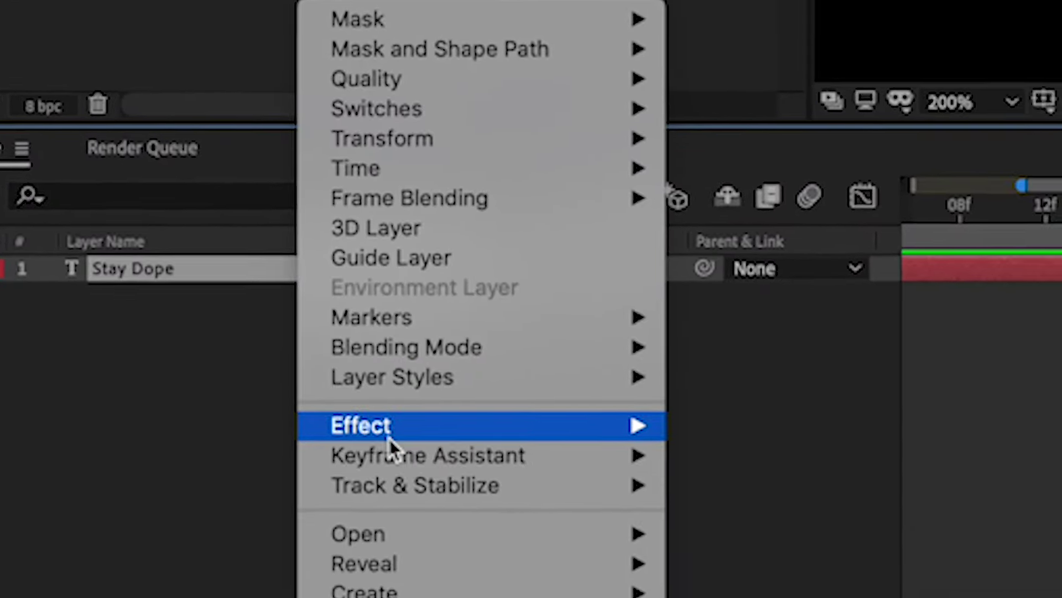
{"action": "mouse_move", "coordinate": [389, 434]}
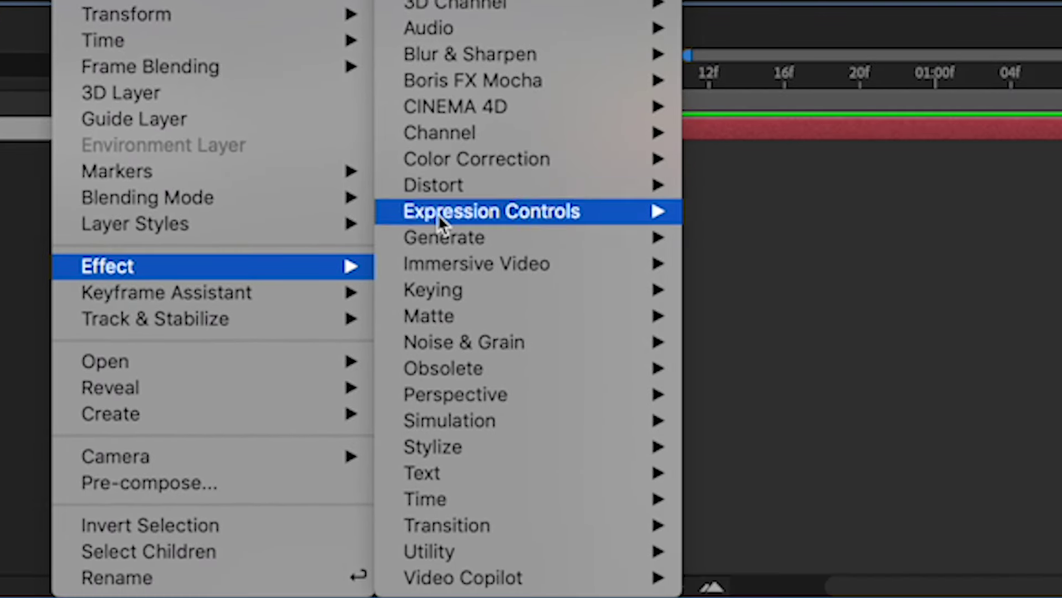
{"action": "mouse_move", "coordinate": [435, 246]}
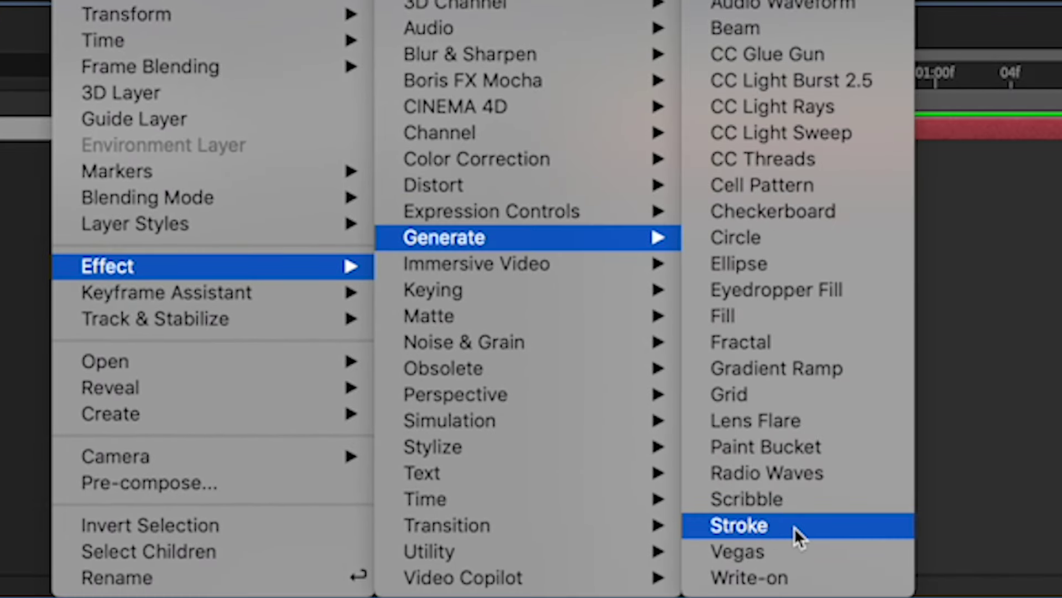
{"action": "left_click", "coordinate": [798, 577]}
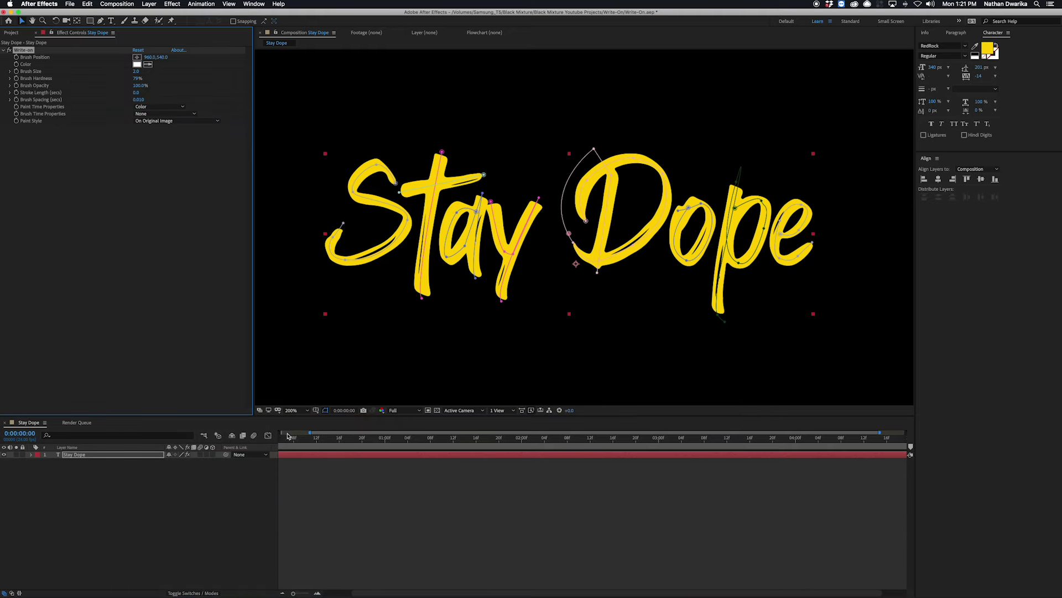
{"action": "key", "text": "space"}
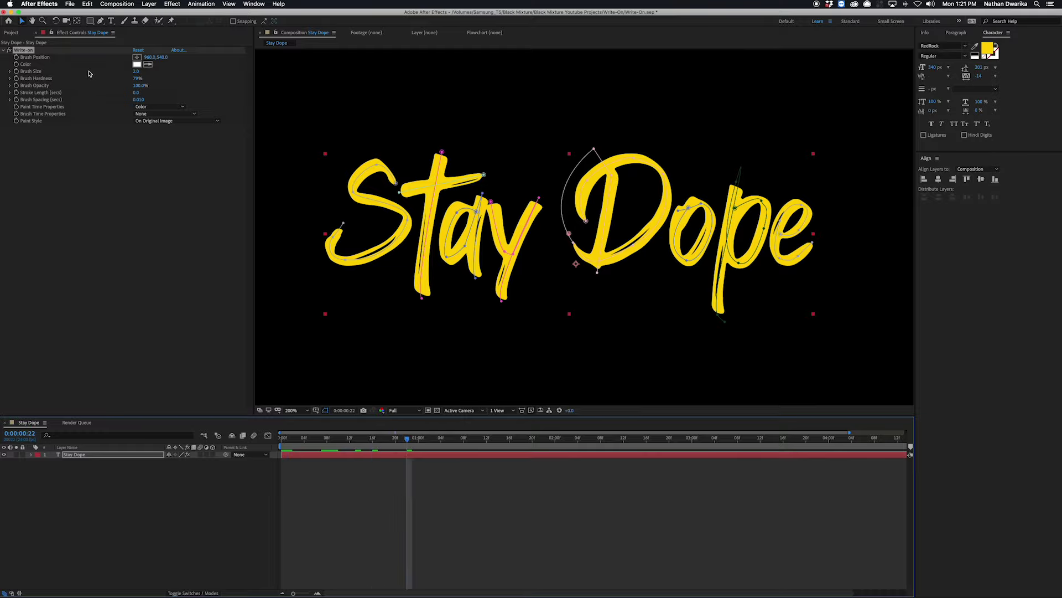
- Select the Write-on effect, then reselect the Stay Dope layer to add another effect
{"action": "left_click", "coordinate": [32, 51]}
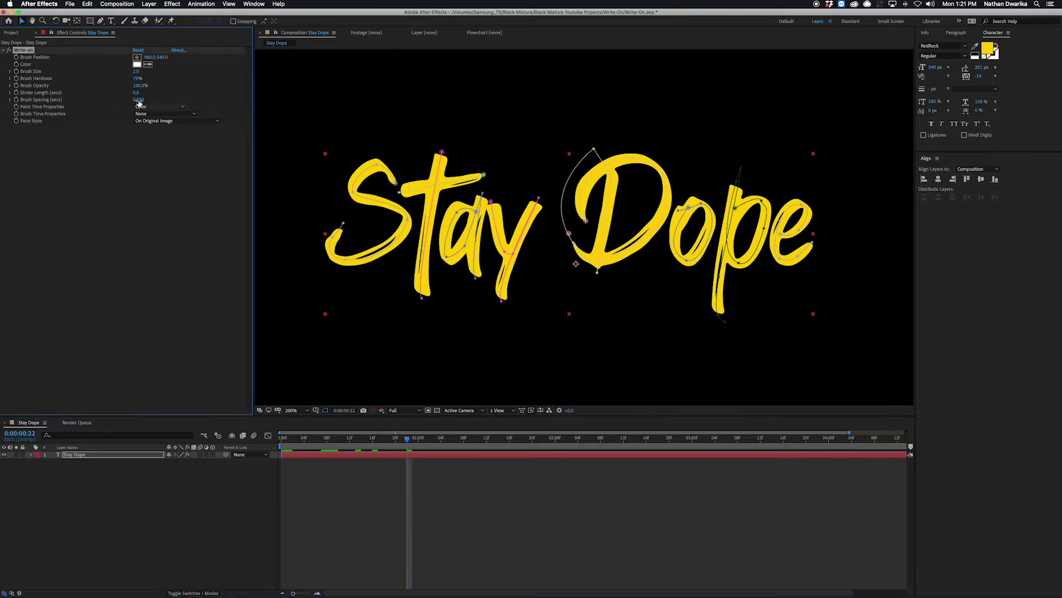
{"action": "left_click", "coordinate": [101, 454]}
{"action": "right_click", "coordinate": [102, 455]}
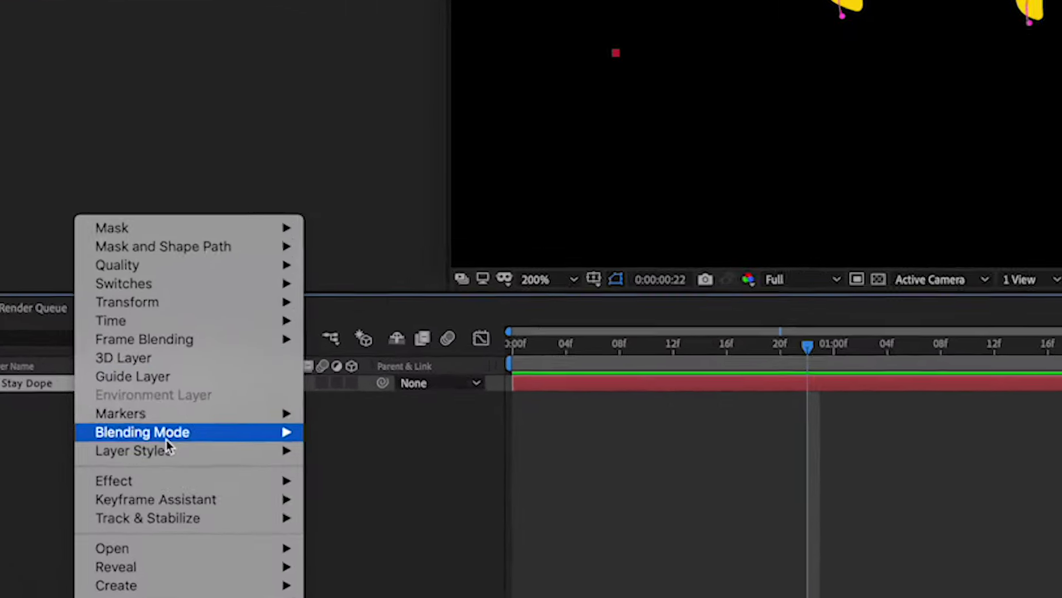
- Add Effect > Generate > Stroke to the Stay Dope layer and check its mask path options
{"action": "mouse_move", "coordinate": [186, 470]}
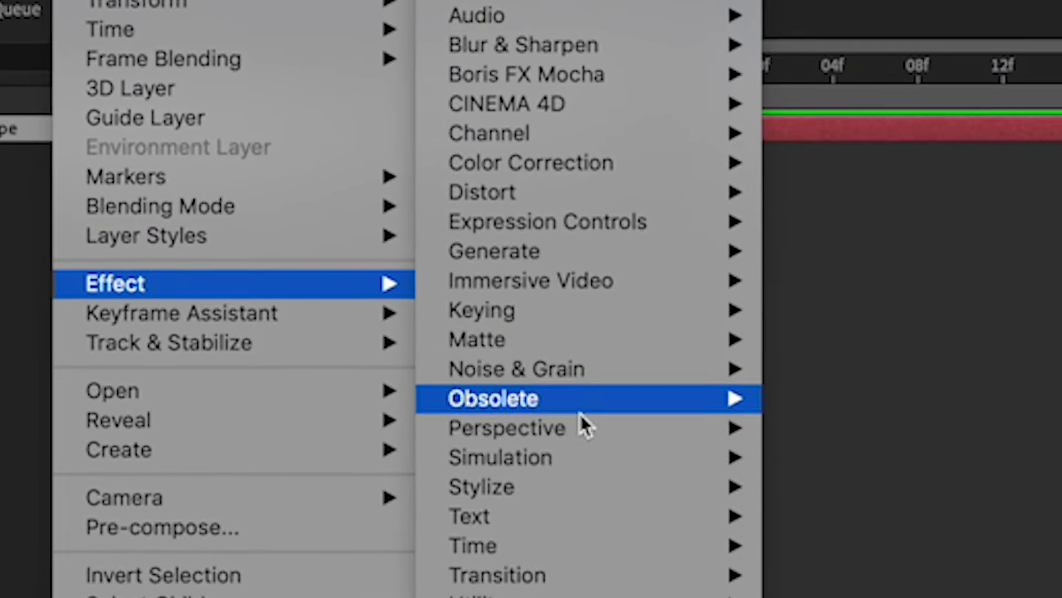
{"action": "mouse_move", "coordinate": [562, 597]}
{"action": "mouse_move", "coordinate": [546, 206]}
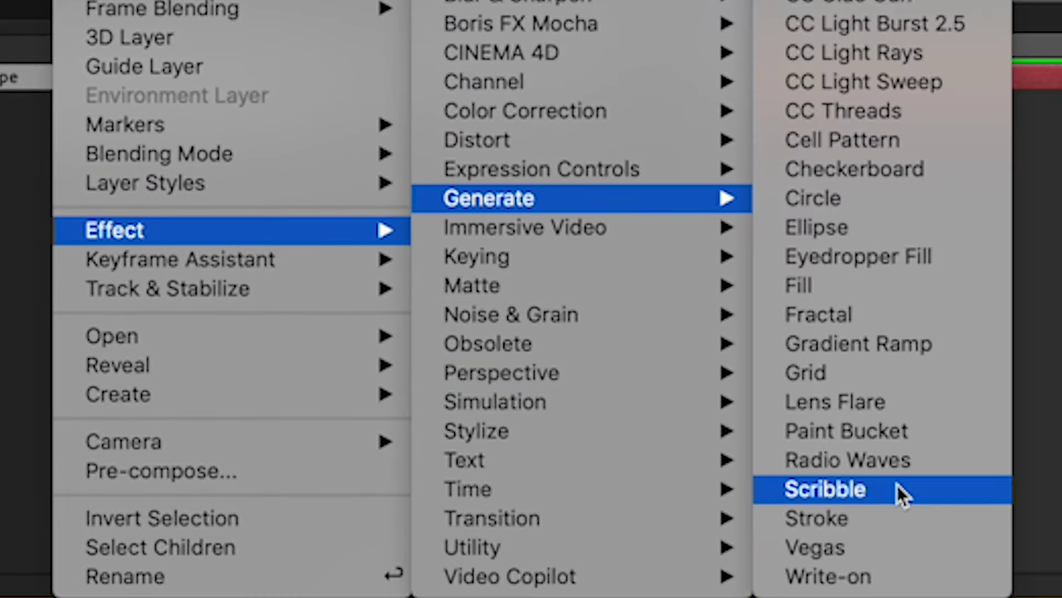
{"action": "left_click", "coordinate": [898, 520]}
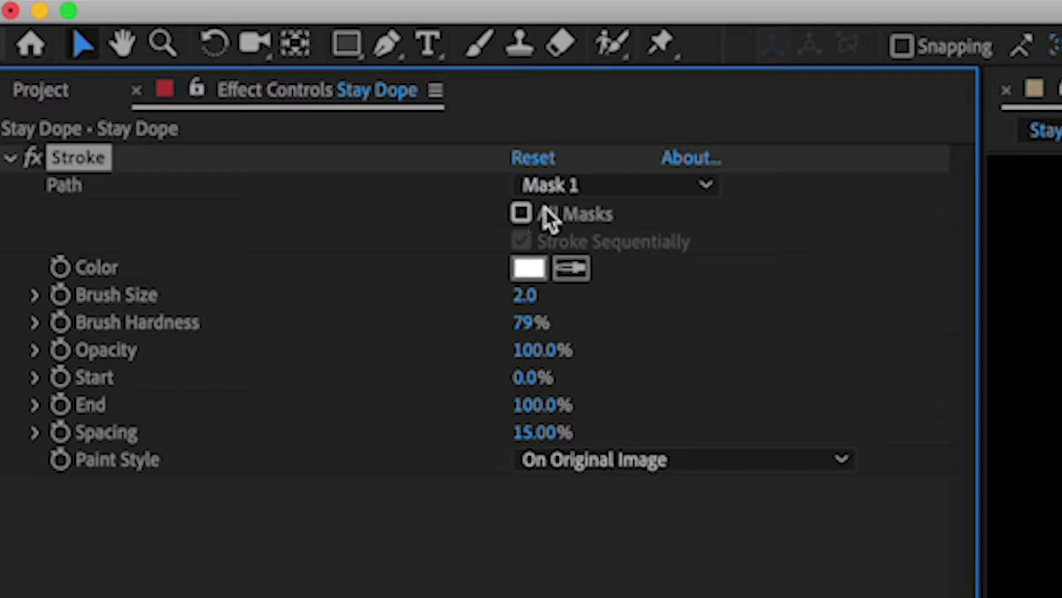
{"action": "left_click", "coordinate": [571, 188]}
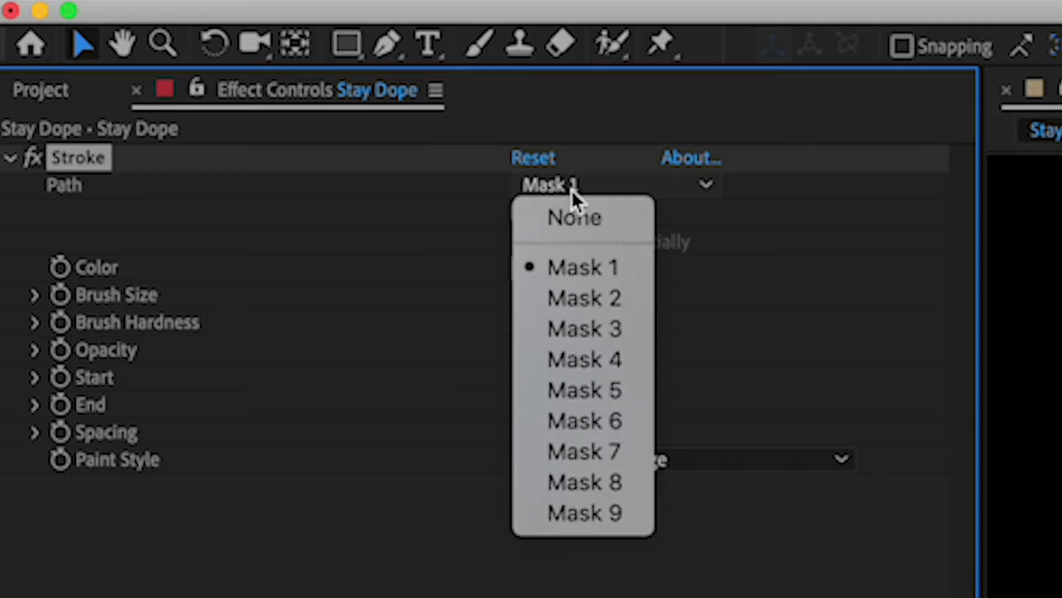
- Set the Stroke path options to All Masks with Stroke Sequentially
{"action": "left_click", "coordinate": [602, 187]}
{"action": "left_click", "coordinate": [551, 219]}
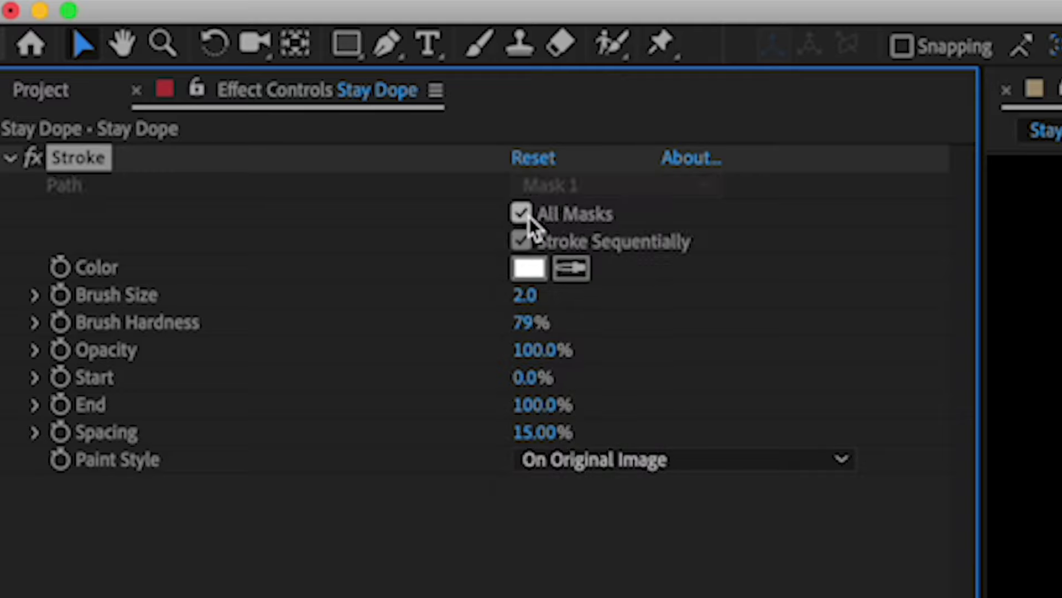
{"action": "left_click", "coordinate": [576, 239]}
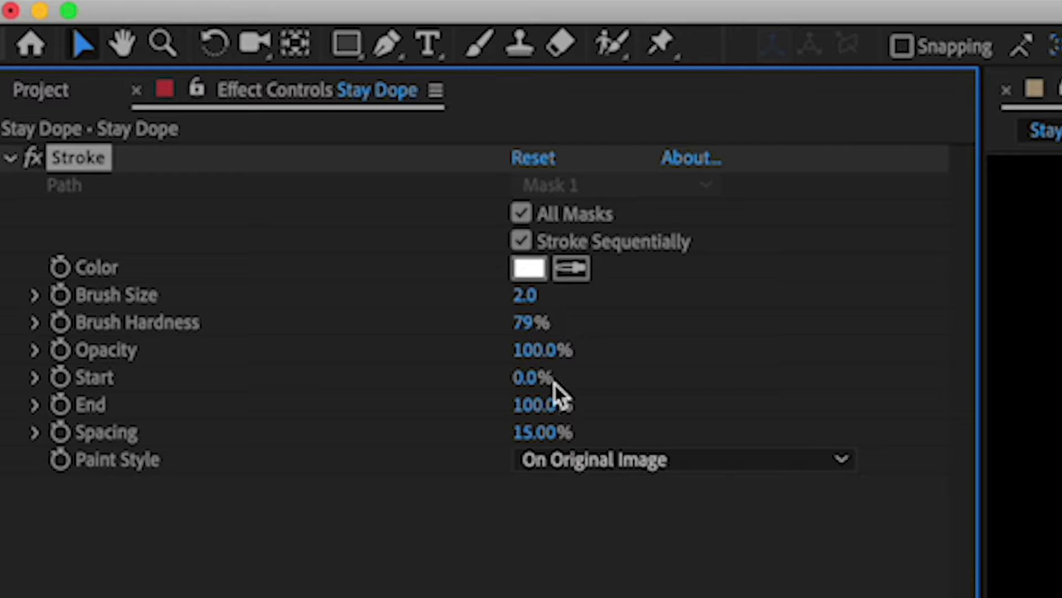
- Set the Stroke's Paint Style to Reveal Original Image
{"action": "left_click", "coordinate": [604, 462]}
{"action": "left_click", "coordinate": [604, 464]}
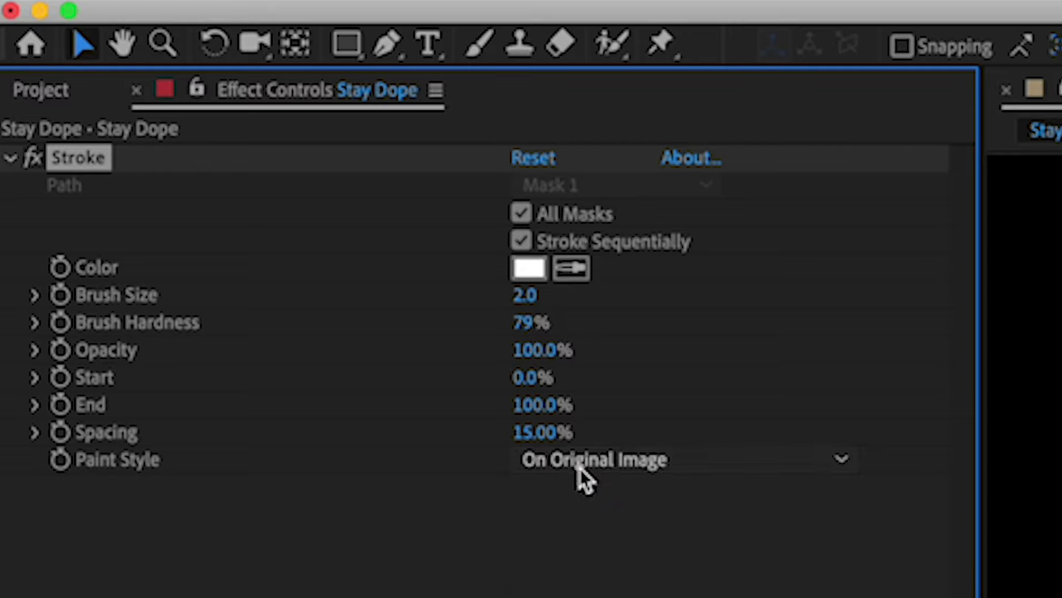
{"action": "left_click", "coordinate": [580, 469]}
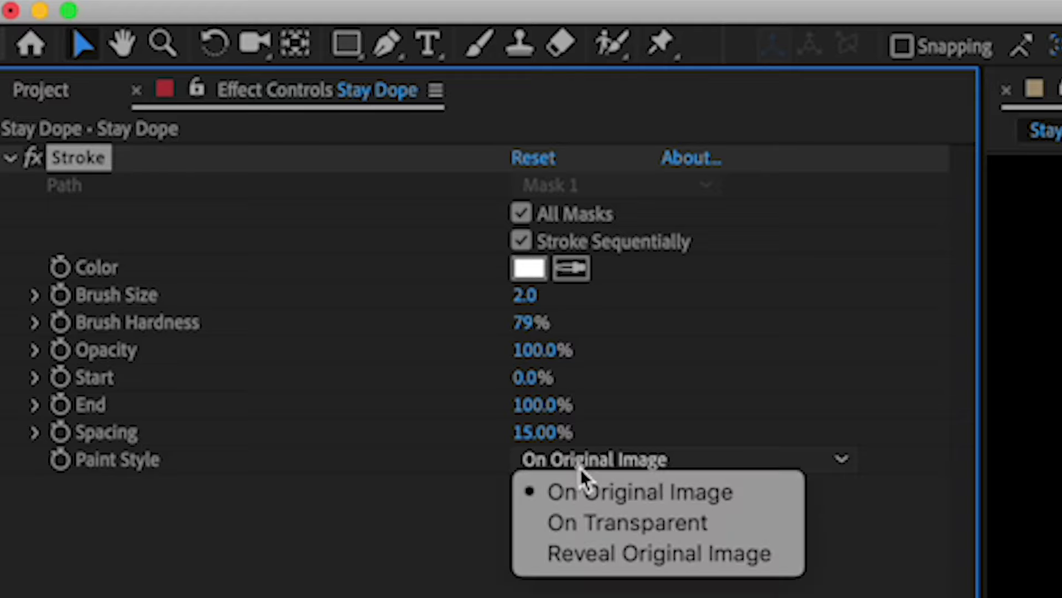
{"action": "left_click", "coordinate": [674, 553]}
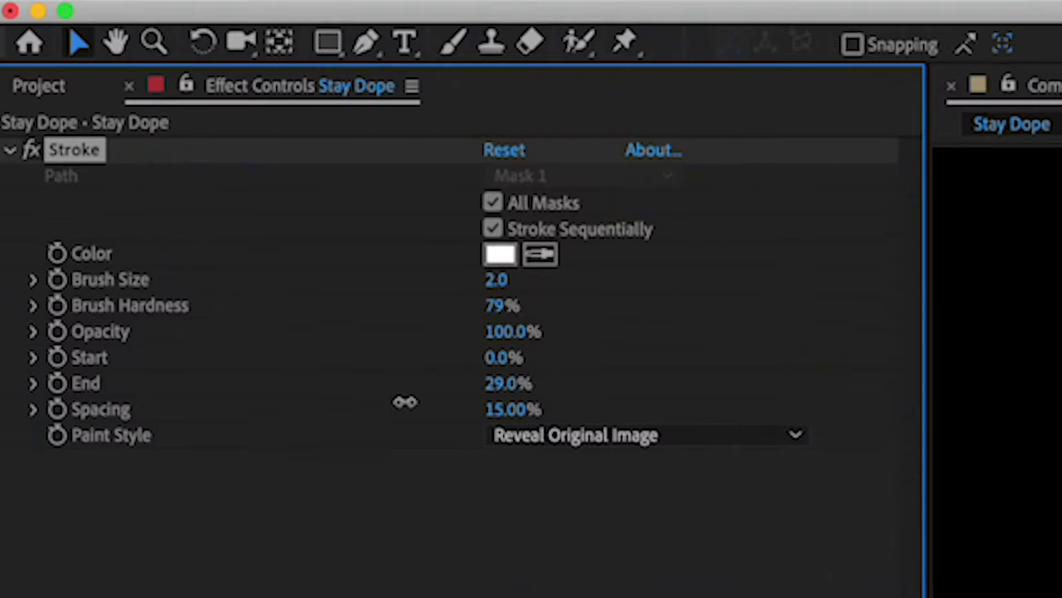
- Drag the Stroke's End value higher to uncover more of the Stay Dope letters
{"action": "mouse_move", "coordinate": [114, 119]}
{"action": "left_mouse_down"}
{"action": "mouse_move", "coordinate": [141, 122]}
{"action": "mouse_move", "coordinate": [108, 117]}
{"action": "left_mouse_up"}
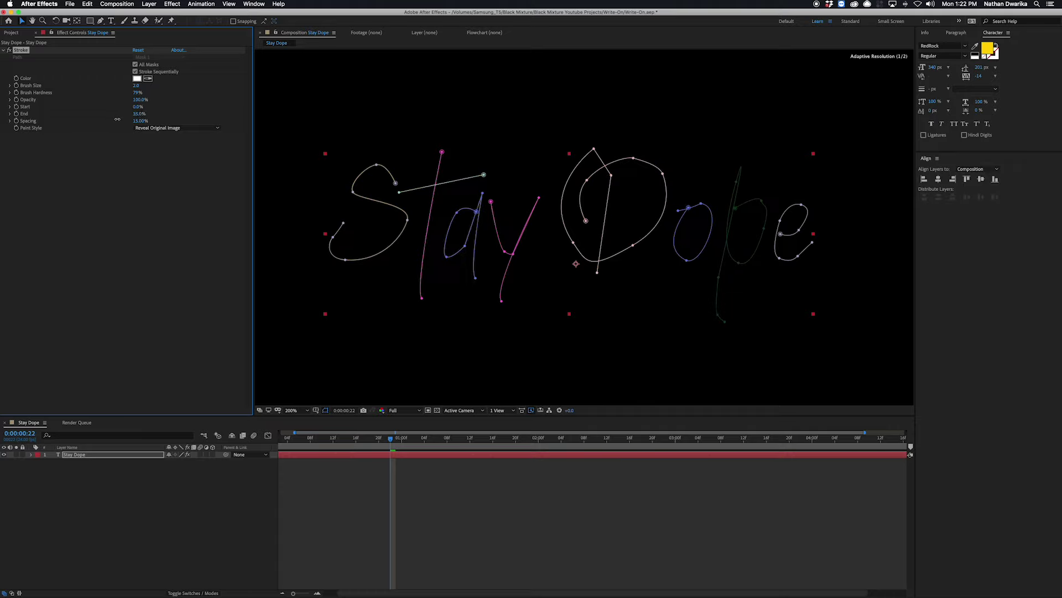
- Hide the mask outlines and scrub Stroke End to test how far the stroke writes on
{"action": "left_click", "coordinate": [326, 410]}
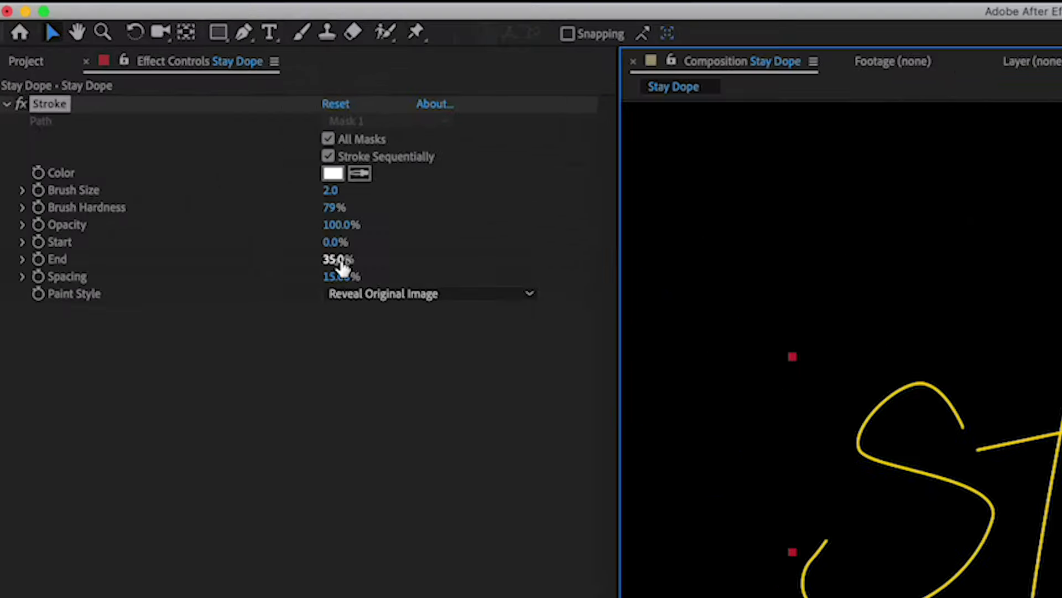
{"action": "mouse_move", "coordinate": [142, 116]}
{"action": "left_mouse_down"}
{"action": "mouse_move", "coordinate": [128, 115]}
{"action": "mouse_move", "coordinate": [153, 115]}
{"action": "left_mouse_up"}
{"action": "left_click_drag", "start_coordinate": [591, 412], "coordinate": [656, 416]}
{"action": "left_click_drag", "start_coordinate": [526, 295], "coordinate": [655, 306]}
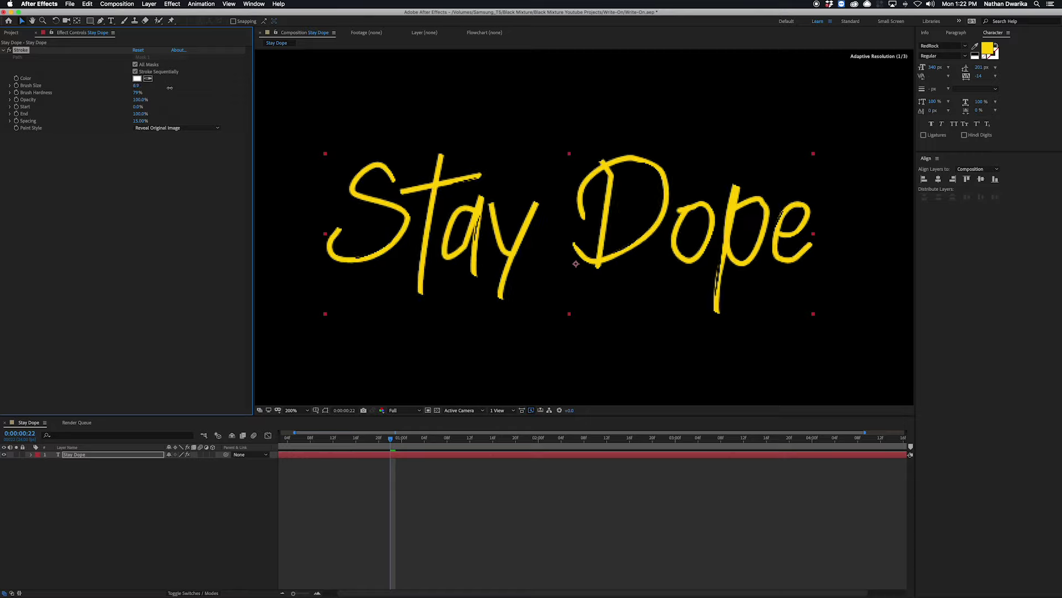
- Raise Brush Size to about 22.8 and pull End back to check coverage around Stay
{"action": "mouse_move", "coordinate": [170, 87]}
{"action": "left_mouse_down"}
{"action": "mouse_move", "coordinate": [111, 114]}
{"action": "mouse_move", "coordinate": [154, 93]}
{"action": "left_mouse_up"}
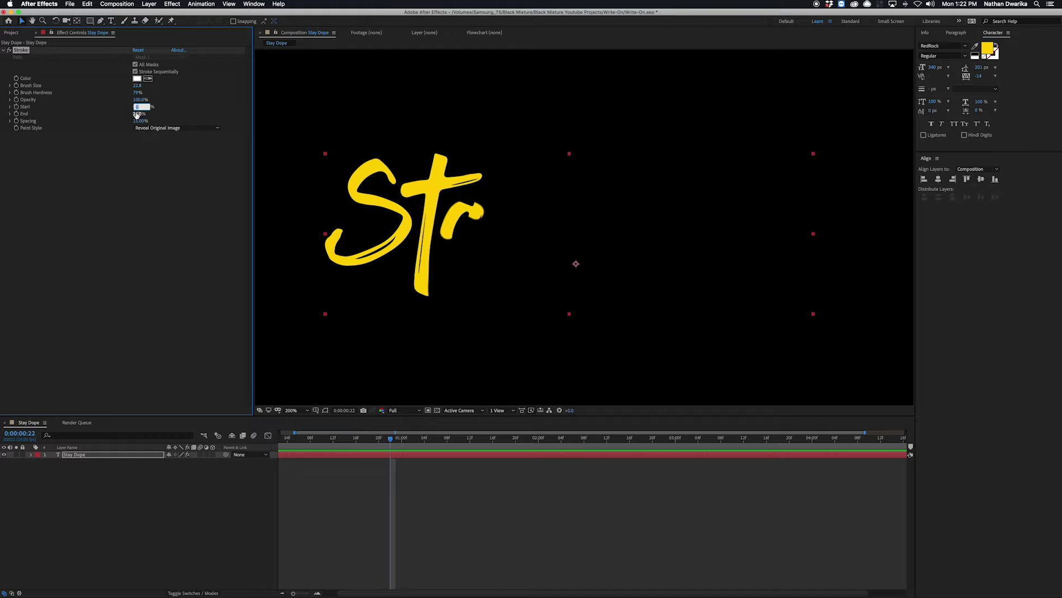
{"action": "left_click_drag", "start_coordinate": [332, 204], "coordinate": [346, 203]}
{"action": "mouse_move", "coordinate": [146, 113]}
{"action": "left_mouse_down"}
{"action": "mouse_move", "coordinate": [176, 118]}
{"action": "mouse_move", "coordinate": [124, 115]}
{"action": "mouse_move", "coordinate": [172, 115]}
{"action": "mouse_move", "coordinate": [141, 116]}
{"action": "left_mouse_up"}
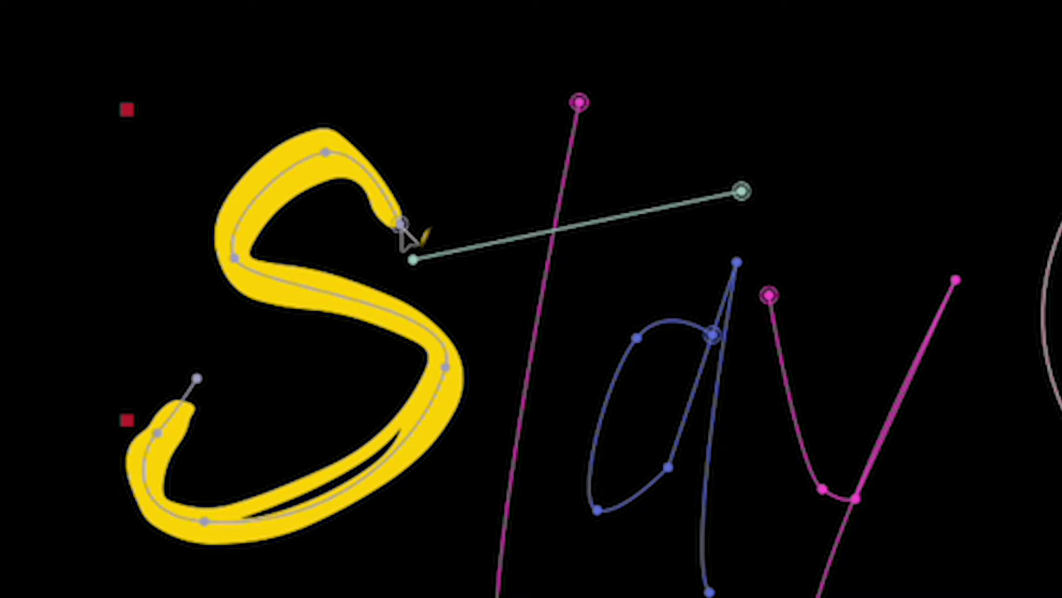
- Pull the S mask's end vertex inward and delete a vertex on the p mask, checking coverage via End
{"action": "left_click", "coordinate": [400, 224]}
{"action": "mouse_move", "coordinate": [383, 225]}
{"action": "left_mouse_down"}
{"action": "mouse_move", "coordinate": [374, 214]}
{"action": "mouse_move", "coordinate": [387, 217]}
{"action": "left_mouse_up"}
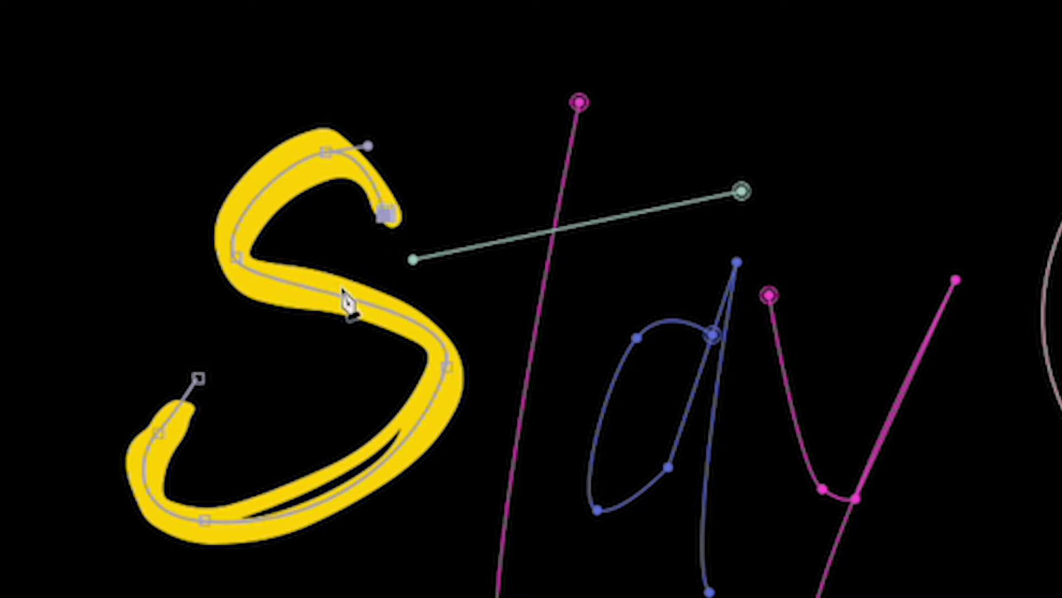
{"action": "left_click", "coordinate": [211, 474]}
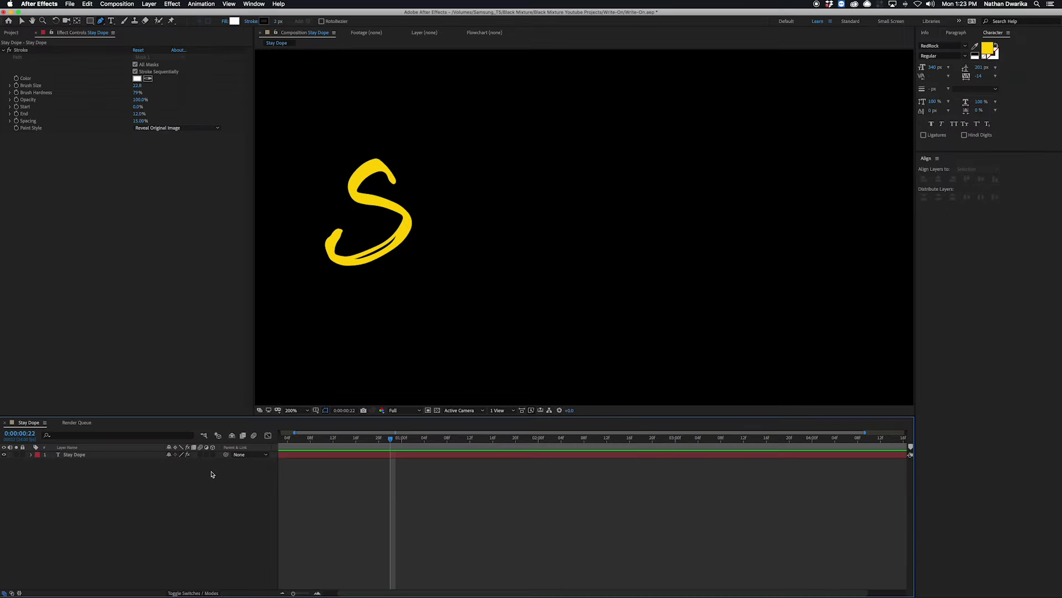
{"action": "mouse_move", "coordinate": [139, 114]}
{"action": "left_mouse_down"}
{"action": "mouse_move", "coordinate": [156, 117]}
{"action": "mouse_move", "coordinate": [145, 117]}
{"action": "left_mouse_up"}
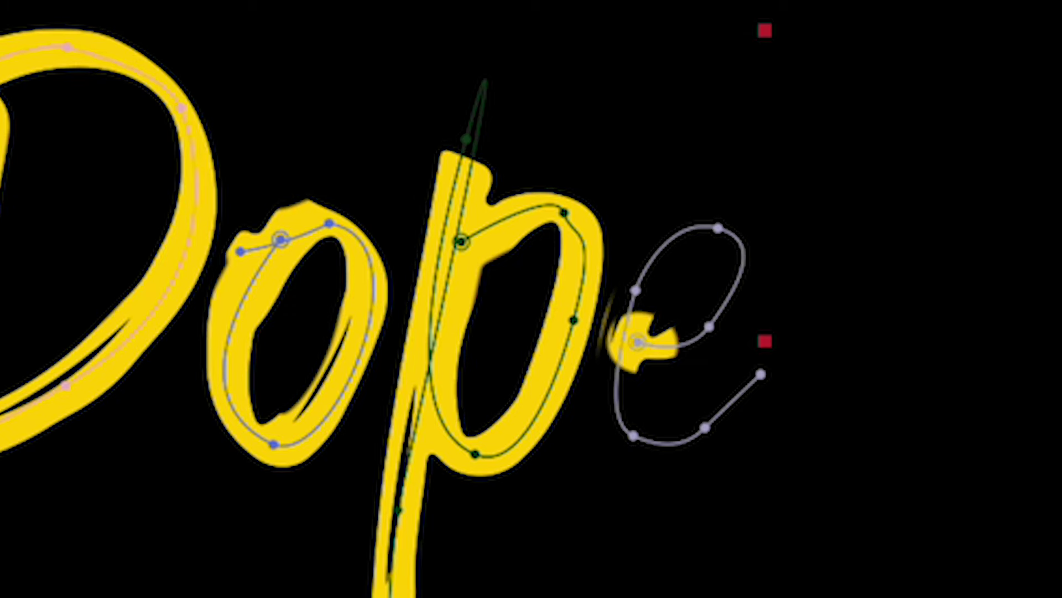
{"action": "left_click", "coordinate": [574, 320]}
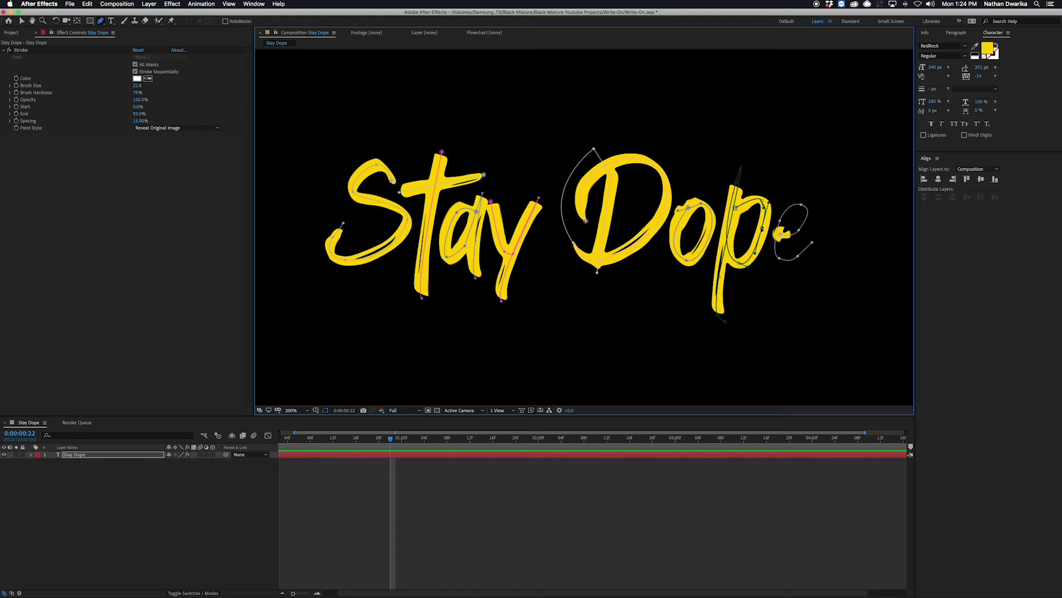
- Set Brush Hardness to 100% and keyframe Stroke End at 0% at time 0
{"action": "mouse_move", "coordinate": [186, 114]}
{"action": "left_mouse_down"}
{"action": "mouse_move", "coordinate": [146, 116]}
{"action": "mouse_move", "coordinate": [167, 115]}
{"action": "left_mouse_up"}
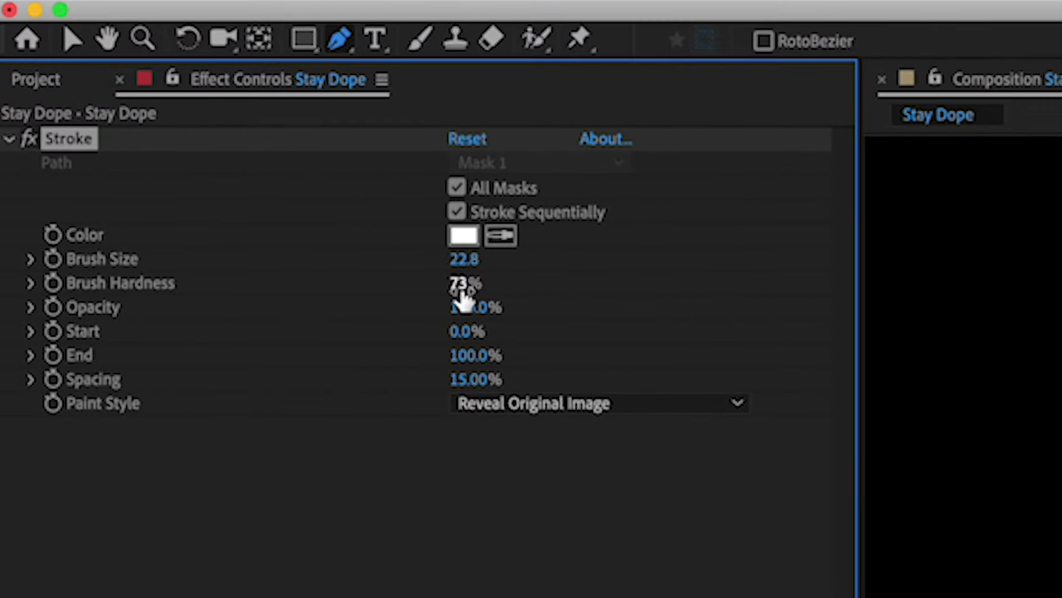
{"action": "left_click_drag", "start_coordinate": [463, 299], "coordinate": [987, 317]}
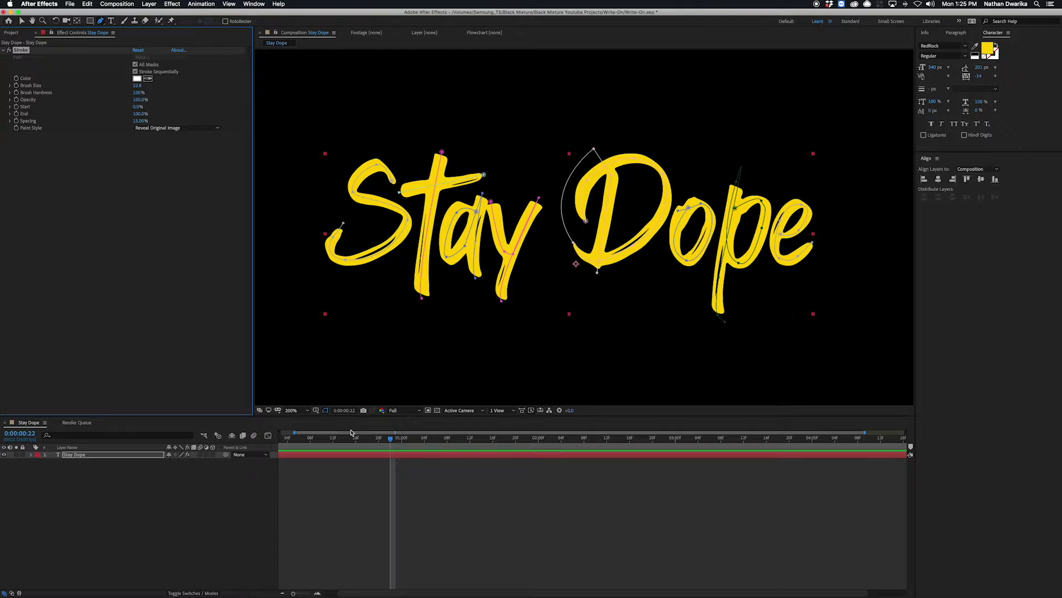
{"action": "left_click_drag", "start_coordinate": [314, 441], "coordinate": [288, 441]}
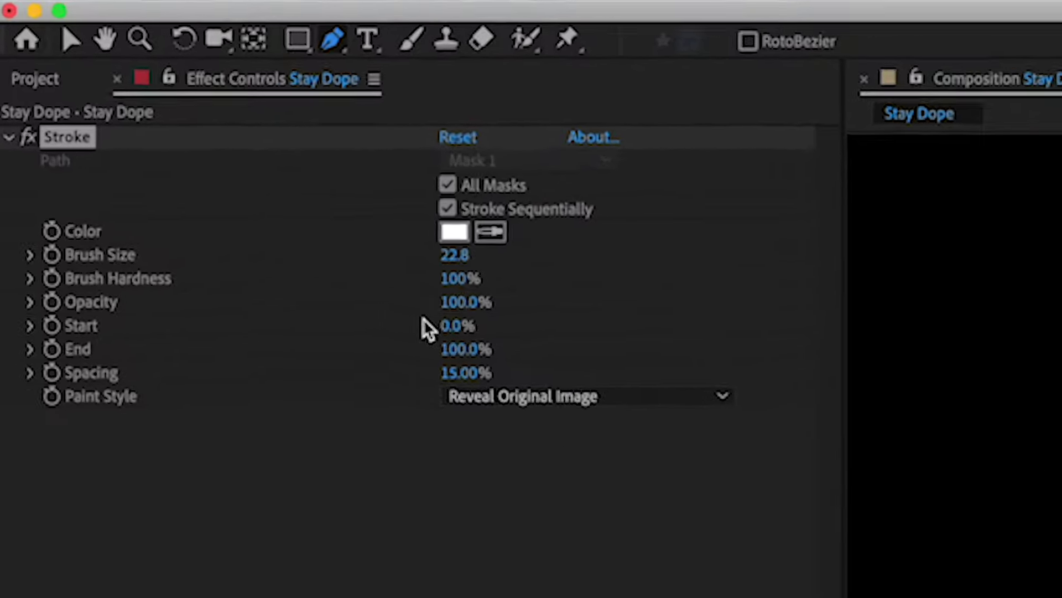
{"action": "left_click_drag", "start_coordinate": [456, 344], "coordinate": [257, 357]}
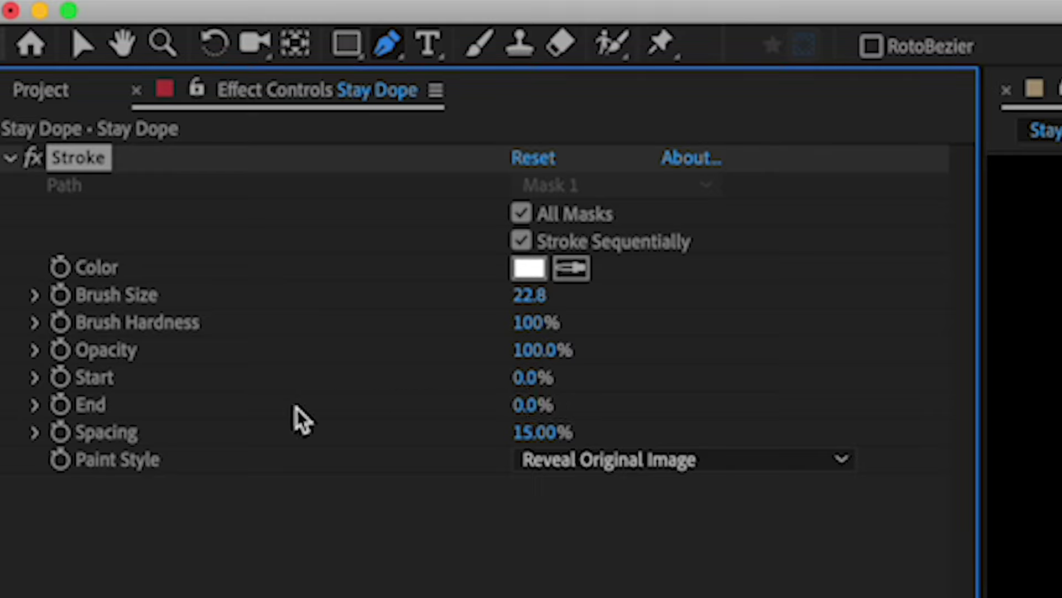
{"action": "left_click", "coordinate": [60, 405]}
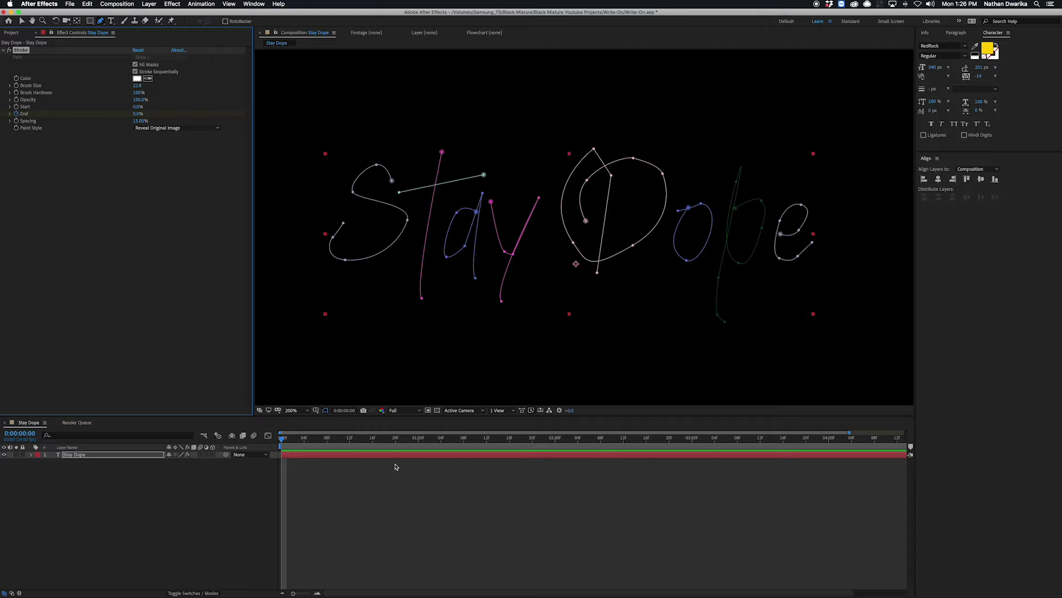
- Keyframe Stroke End at 100% at one second and preview the Stay Dope write-on
{"action": "left_click_drag", "start_coordinate": [349, 437], "coordinate": [419, 443]}
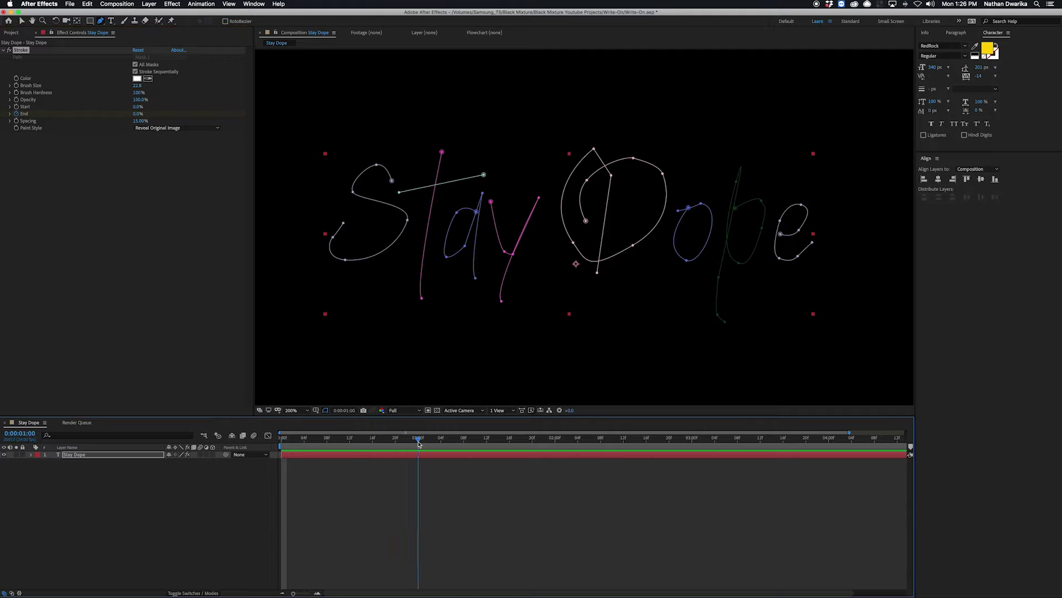
{"action": "left_click_drag", "start_coordinate": [138, 114], "coordinate": [259, 119]}
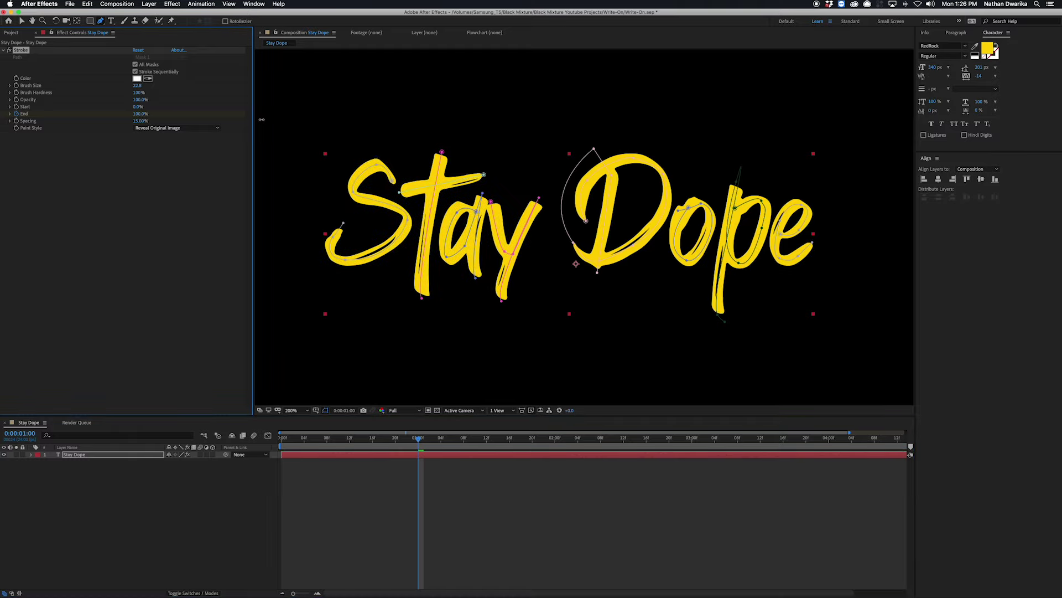
{"action": "left_click_drag", "start_coordinate": [407, 438], "coordinate": [242, 441]}
{"action": "key", "text": "space"}
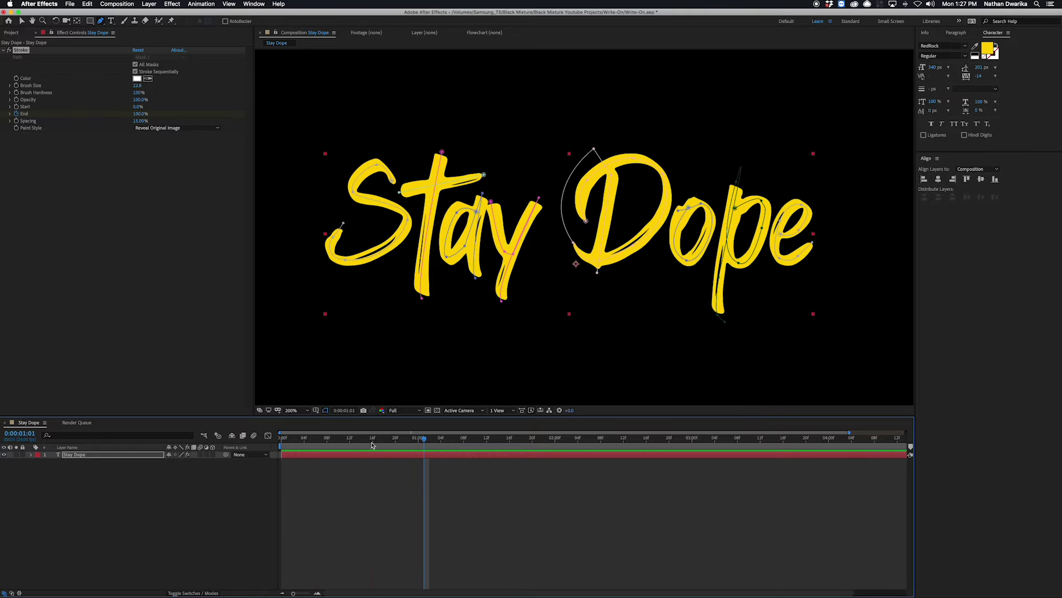
{"action": "key", "text": "space"}
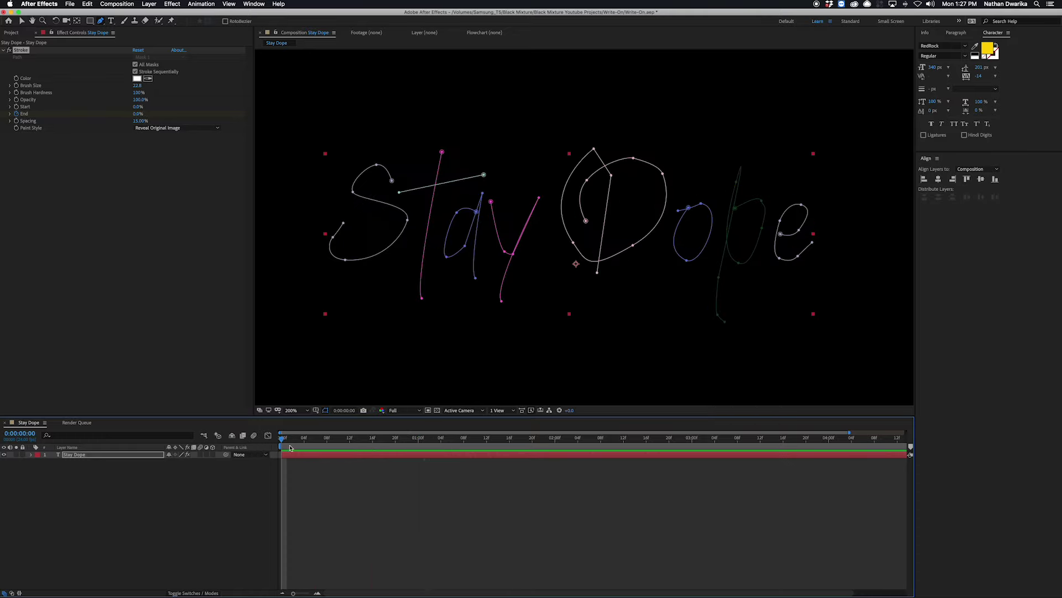
- Show the End keyframes and drag the 100% keyframe to retime the write-on, previewing each change
{"action": "left_click", "coordinate": [343, 456]}
{"action": "key", "text": "u"}
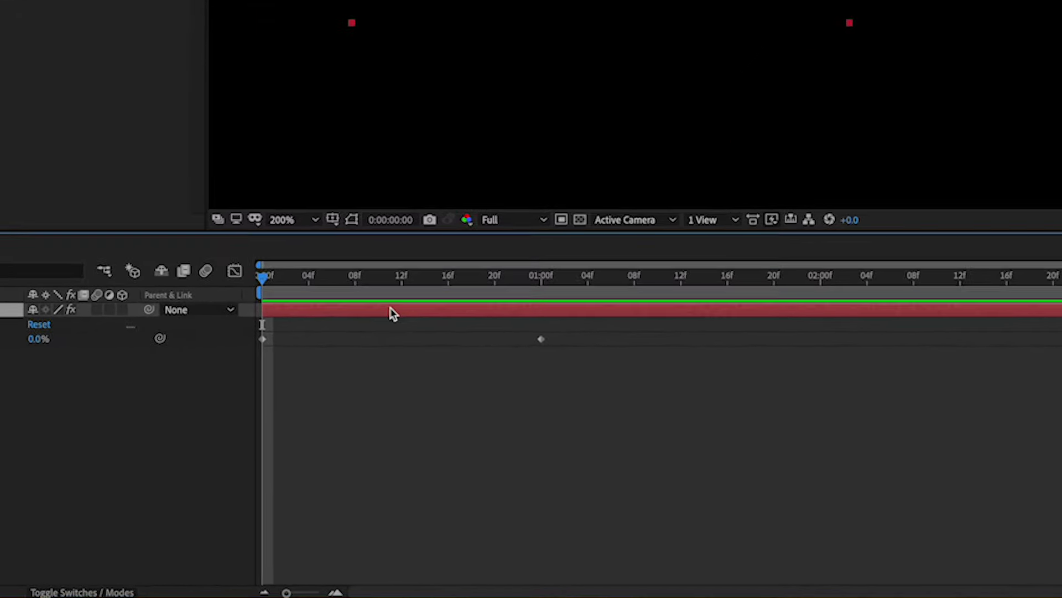
{"action": "left_click_drag", "start_coordinate": [541, 338], "coordinate": [820, 339]}
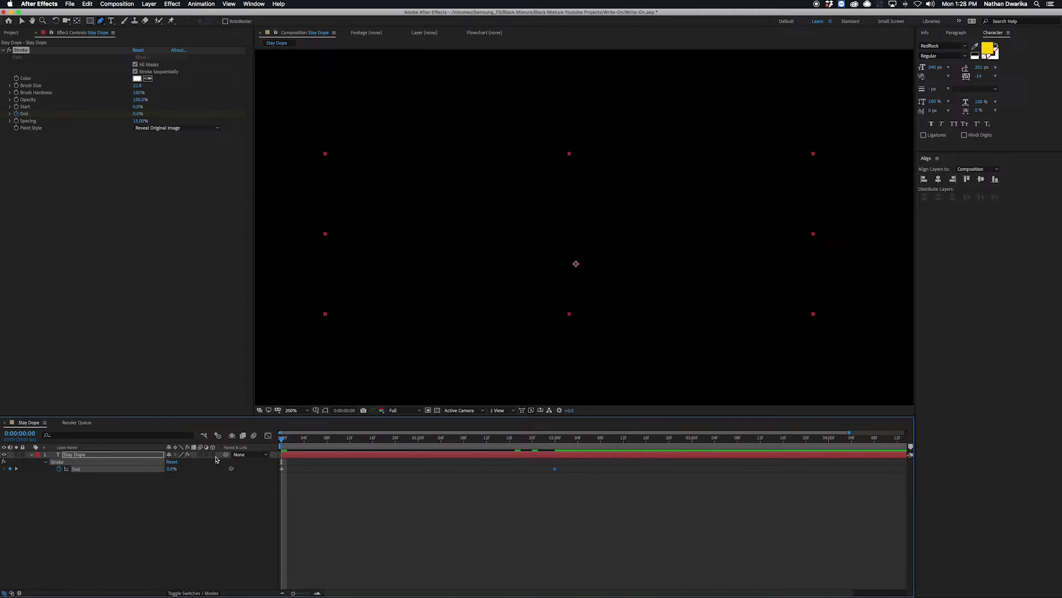
{"action": "key", "text": "space"}
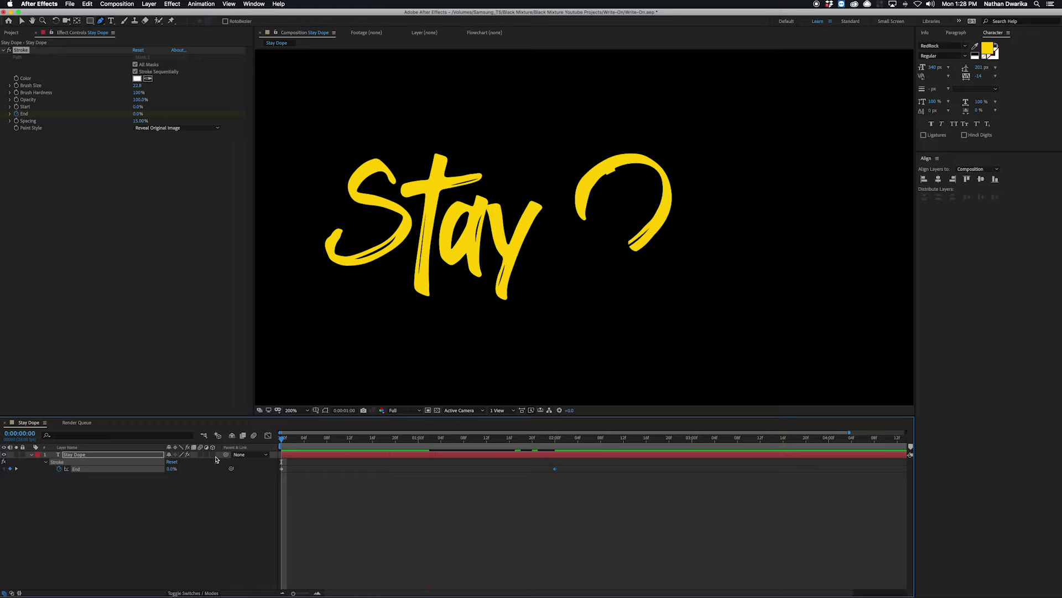
{"action": "left_click_drag", "start_coordinate": [555, 469], "coordinate": [349, 468]}
{"action": "key", "text": "space"}
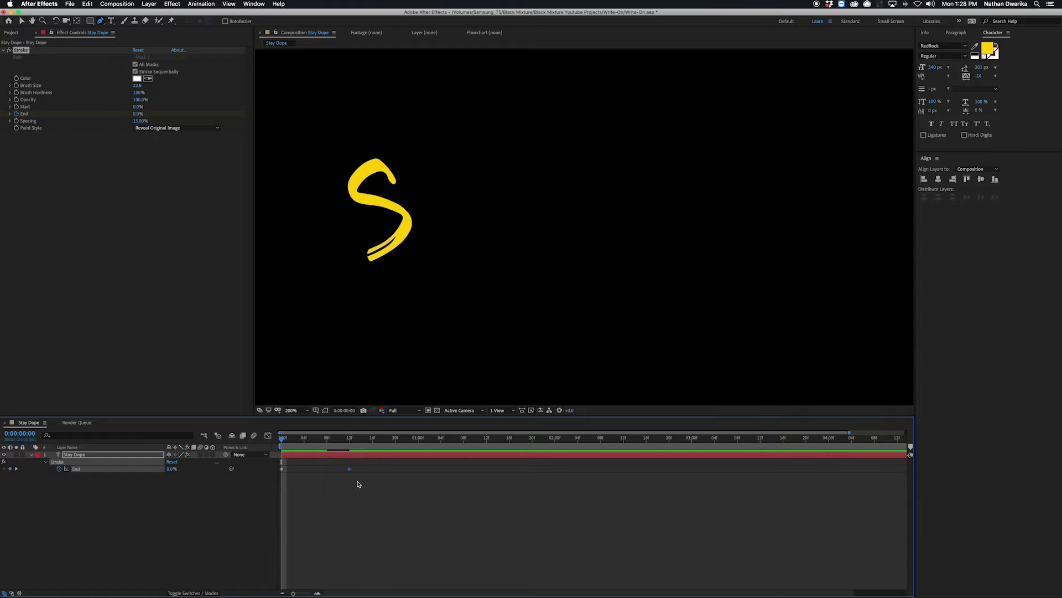
{"action": "key", "text": "space"}
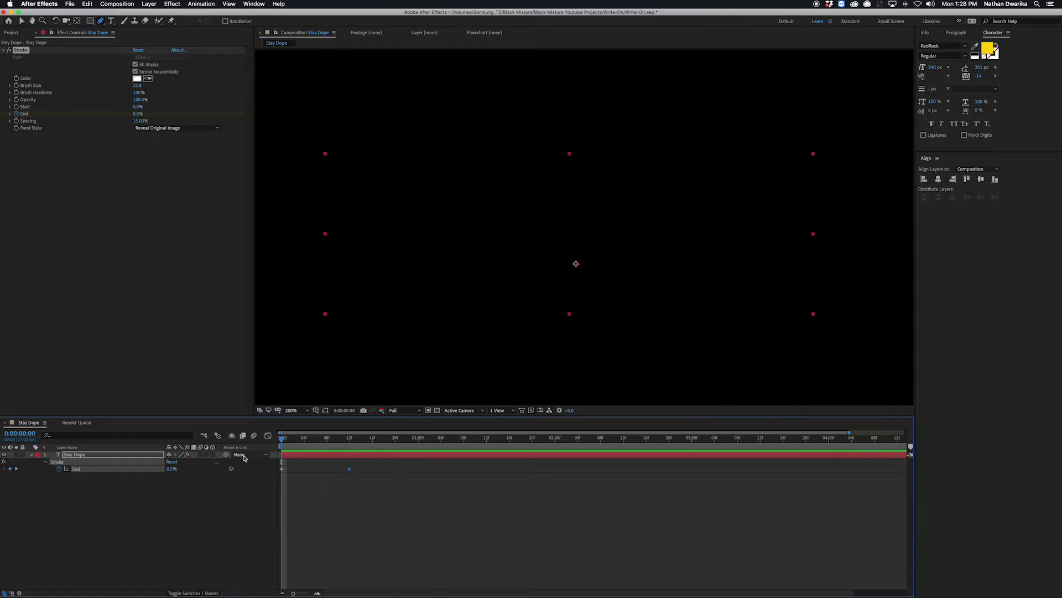